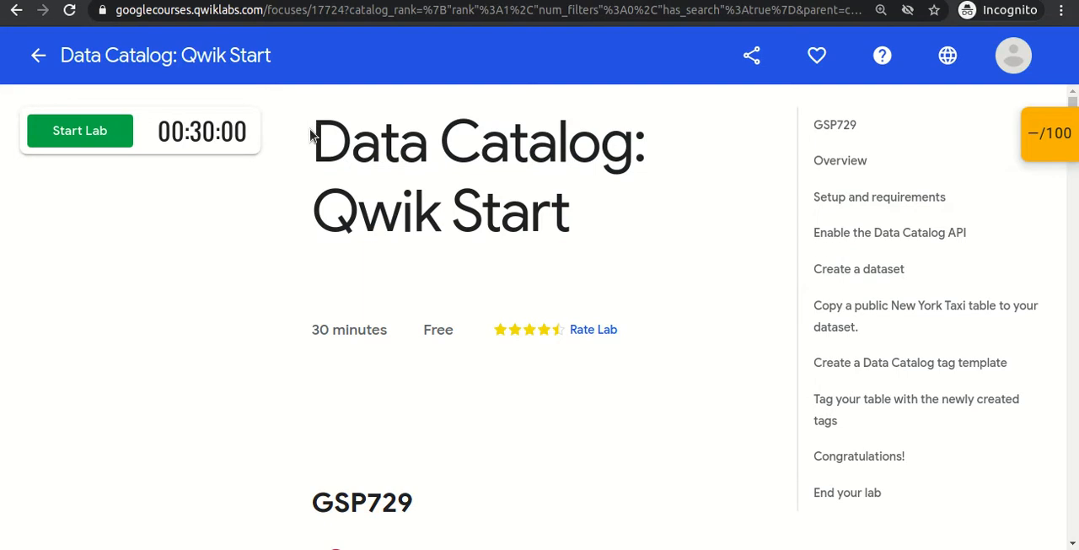
Switch to the blank aNotepad note and write "BigQuery (10 tables)" as the first line of its content.
left_click(627, 158)
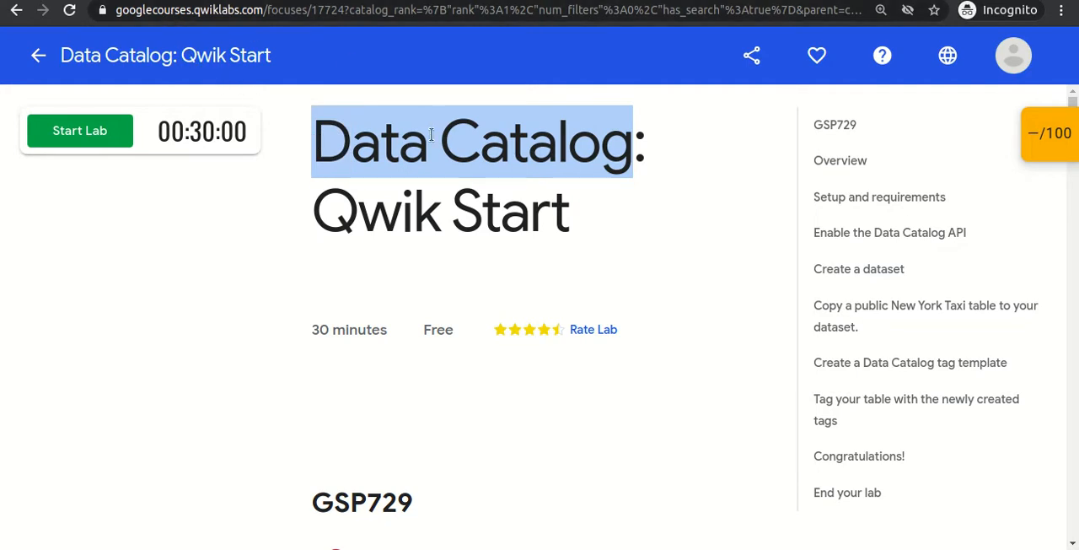
left_click(391, 161)
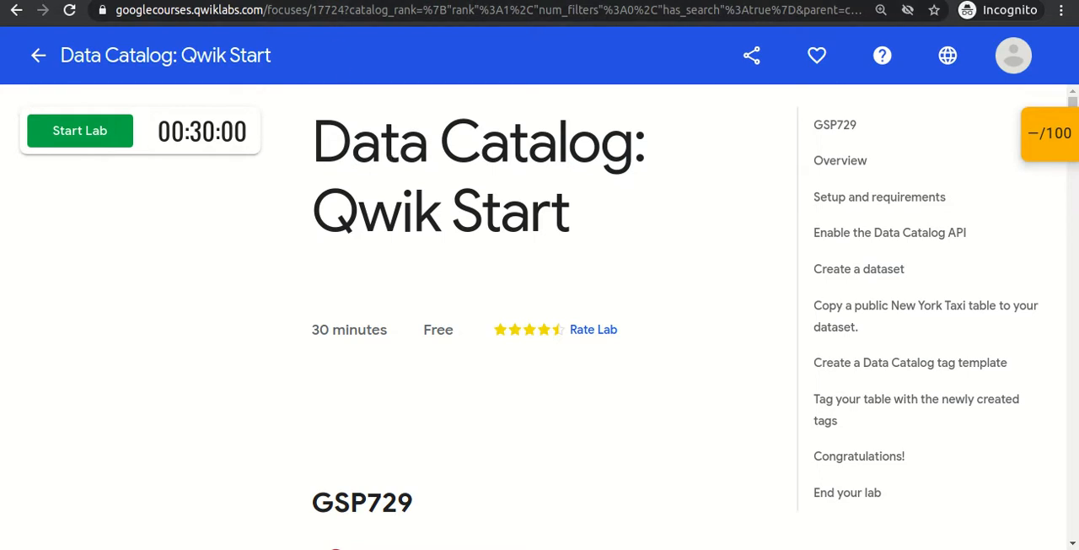
left_click(303, 1)
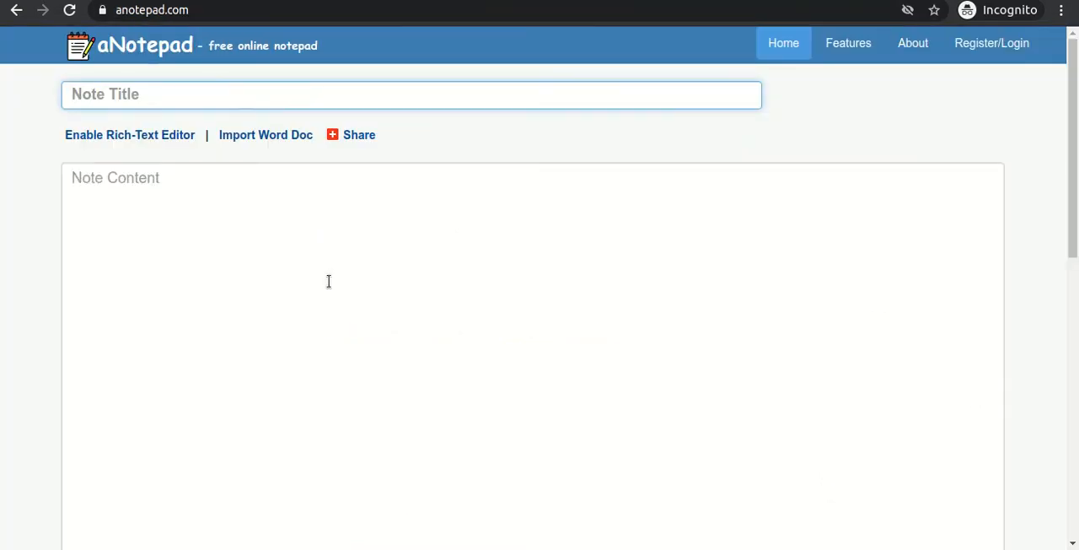
left_click(228, 187)
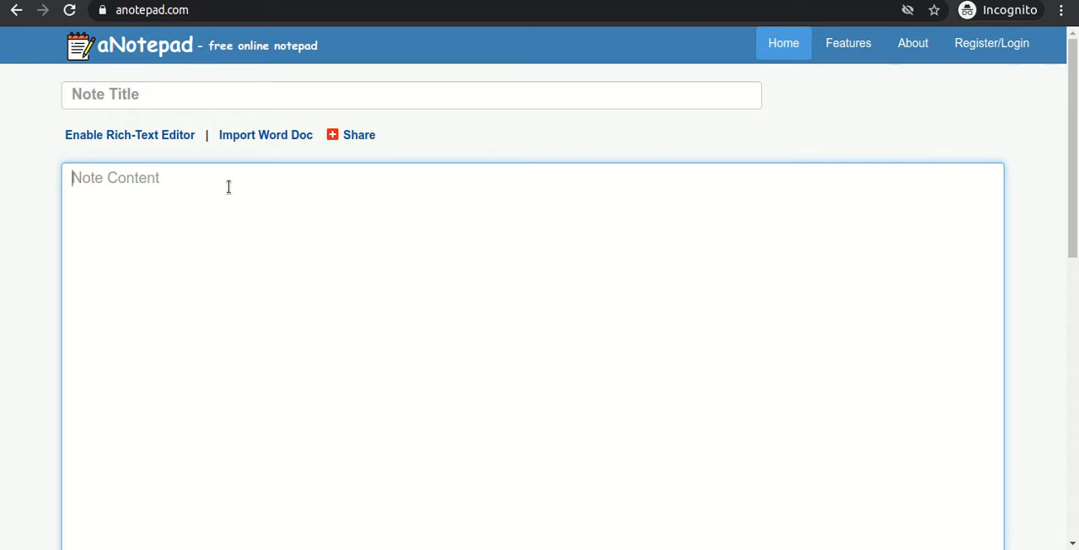
type("BigQuery")
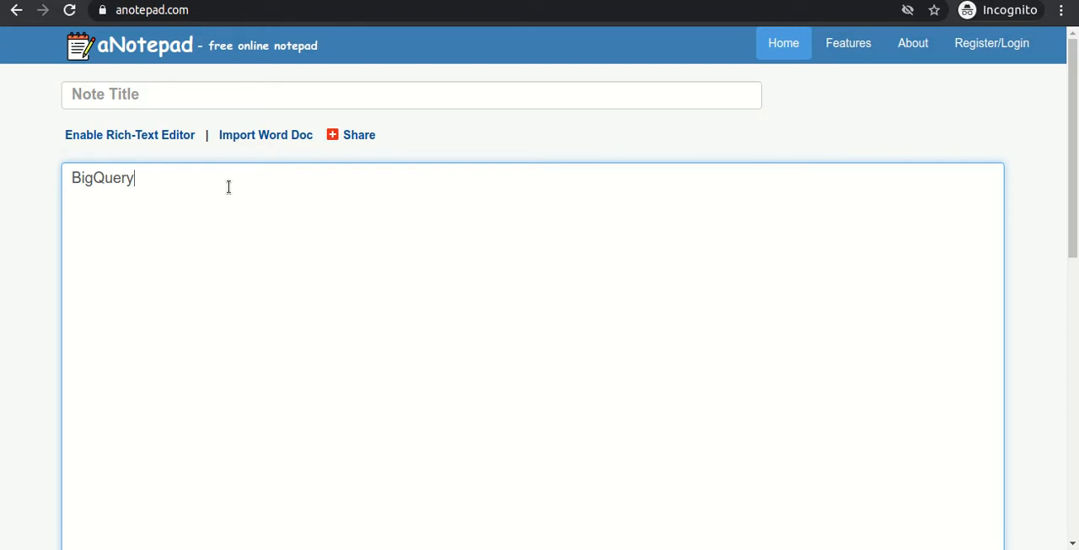
type("(10 tables)")
key("Return")
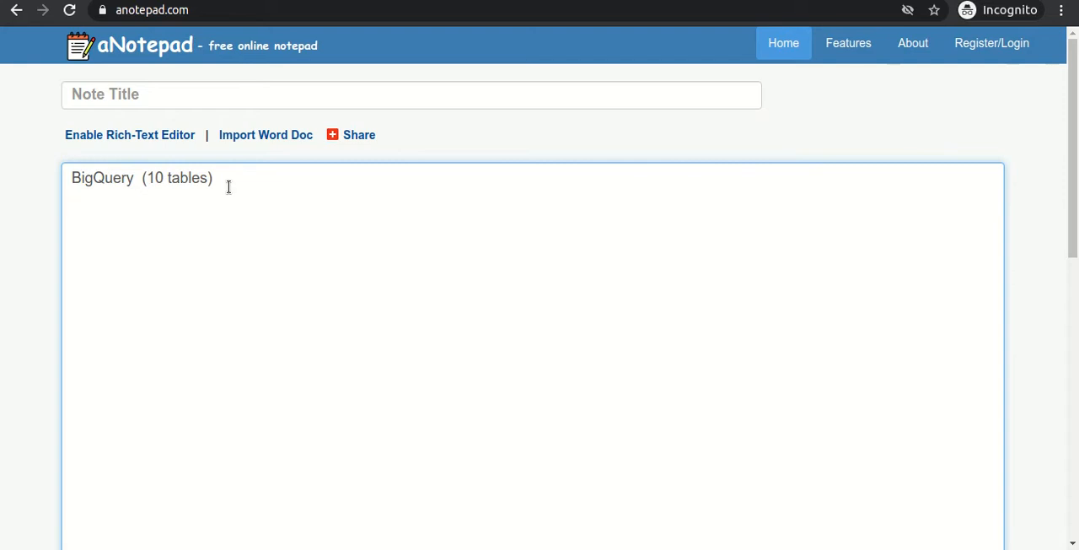
Write "another Databases" as the second line of the note.
type("another Databases")
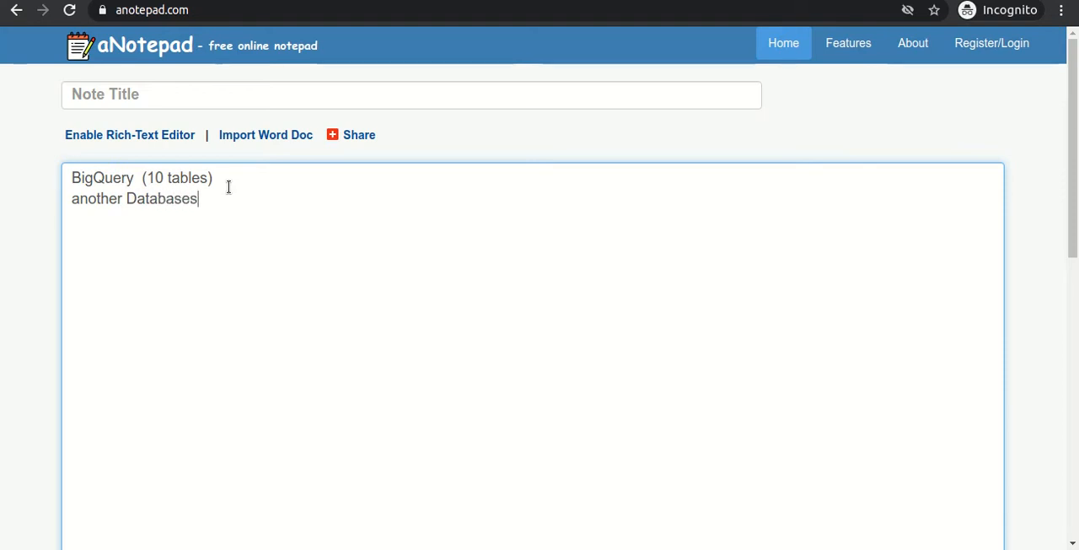
type("Some d")
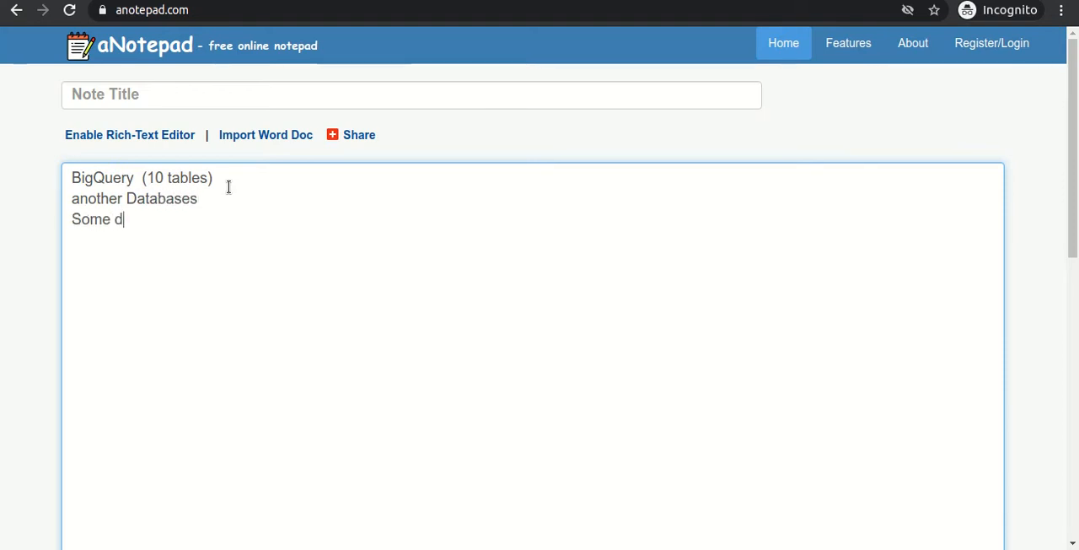
type("ata resides ")
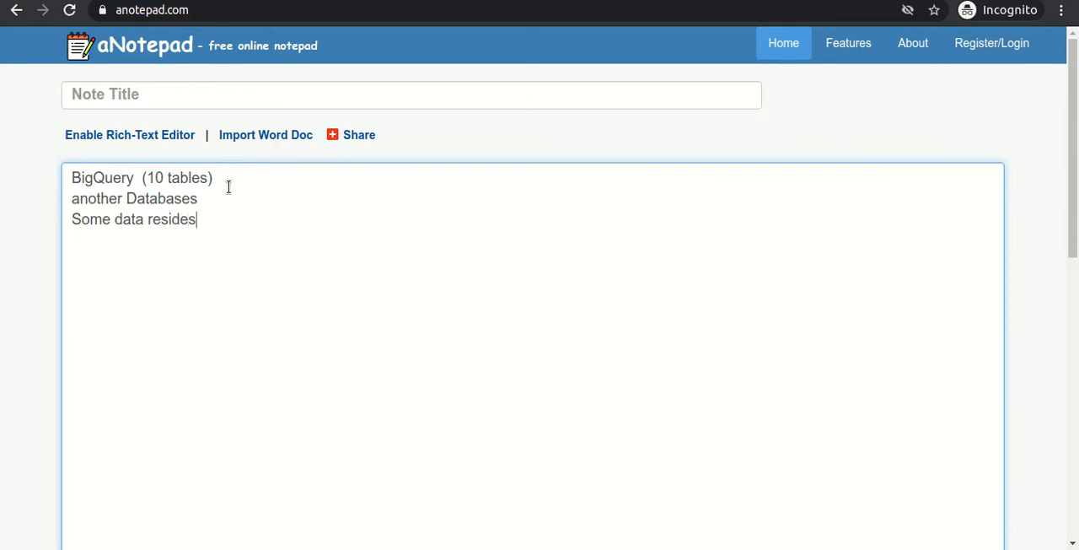
type("Oub")
Add two more lines to the note, "Some data resides Pub/Sub" and "SQL Datbases".
key("BackSpace")
key("BackSpace")
key("BackSpace")
type("Pub/Sub")
key("Return")
type("SQ")
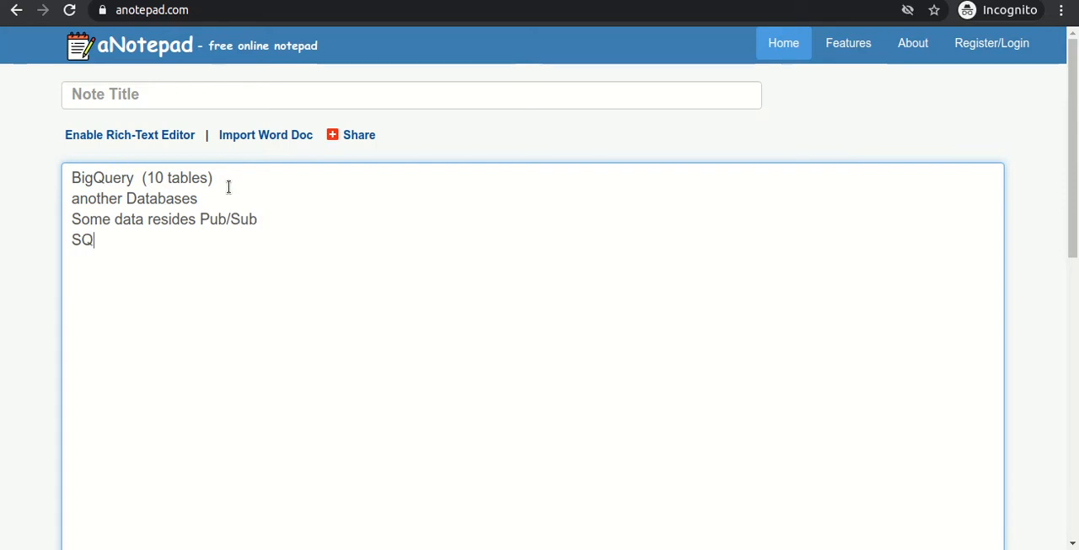
type("L Datbases")
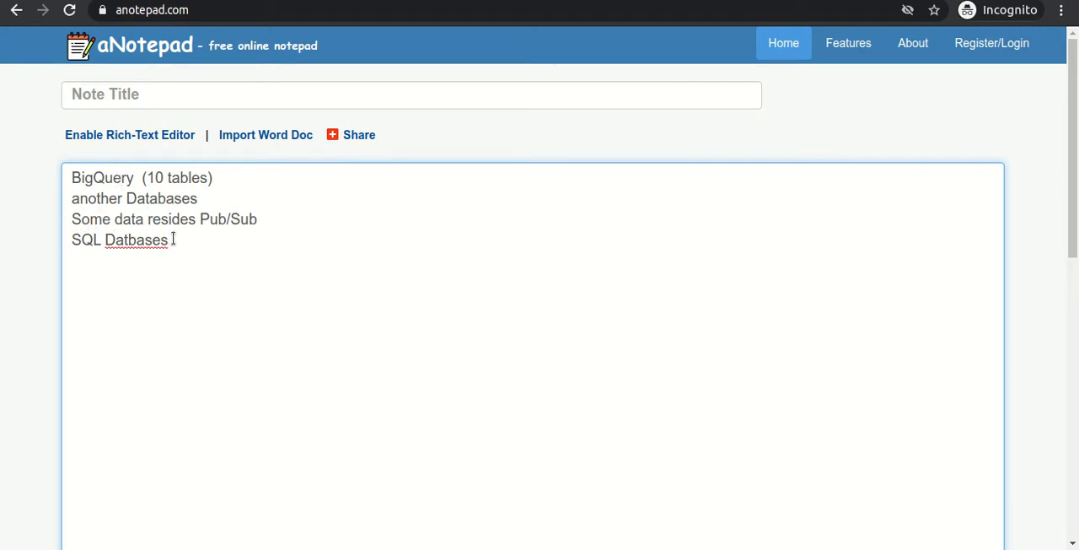
left_click_drag(174, 239, 103, 238)
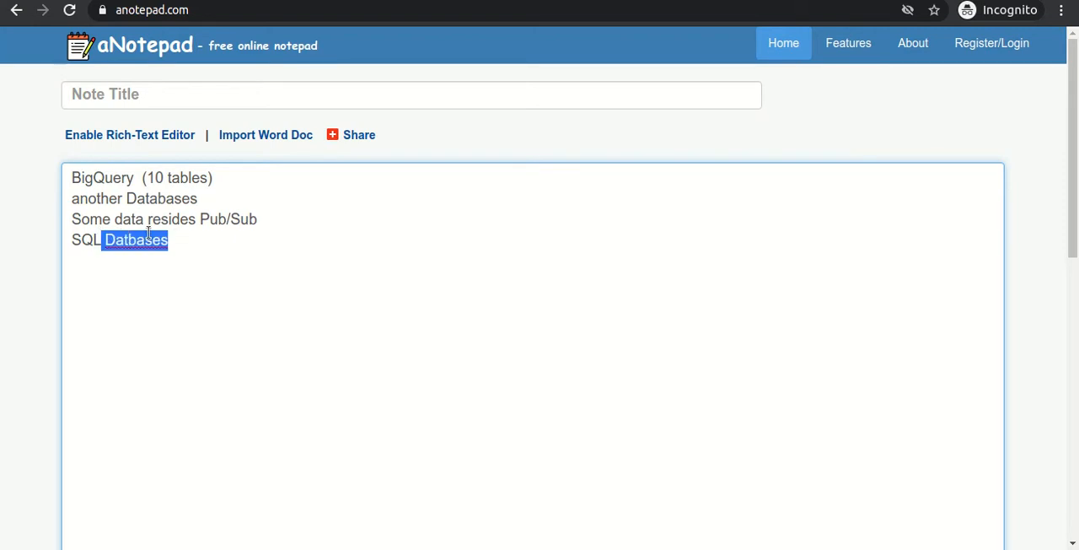
left_click(195, 234)
key("Return")
key("Return")
key("Return")
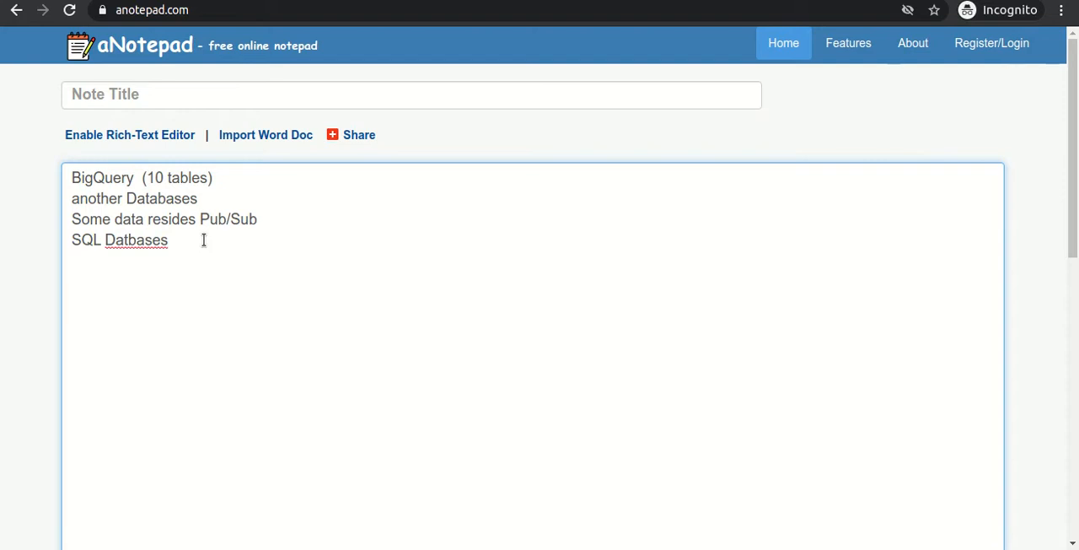
double_click(96, 180)
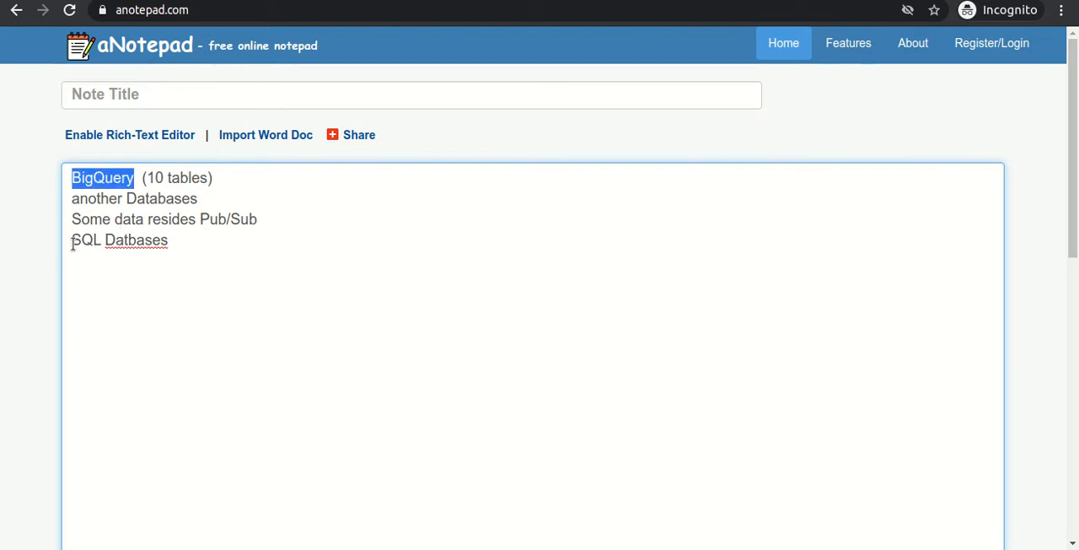
left_click_drag(73, 244, 185, 243)
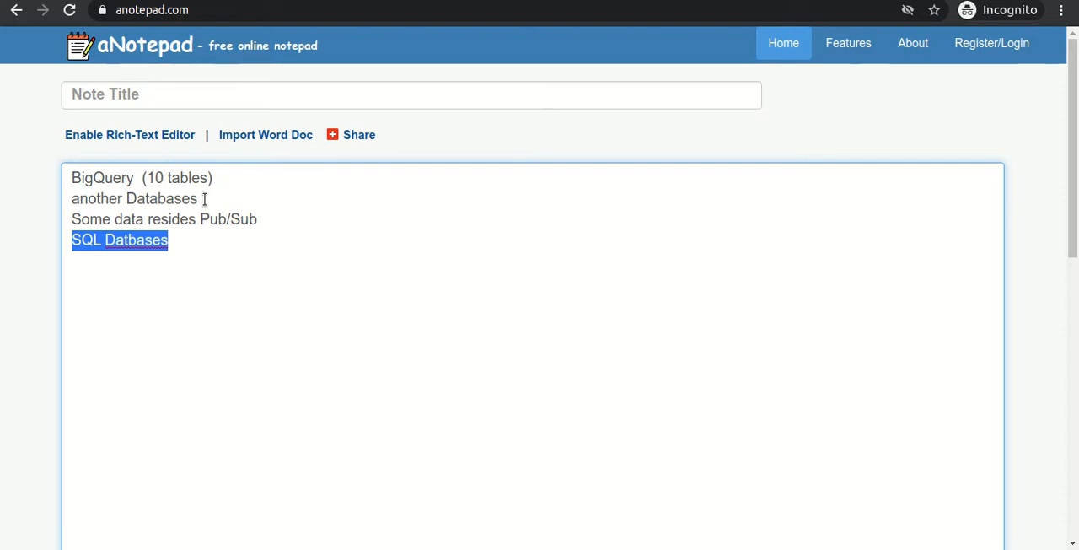
left_click(188, 245)
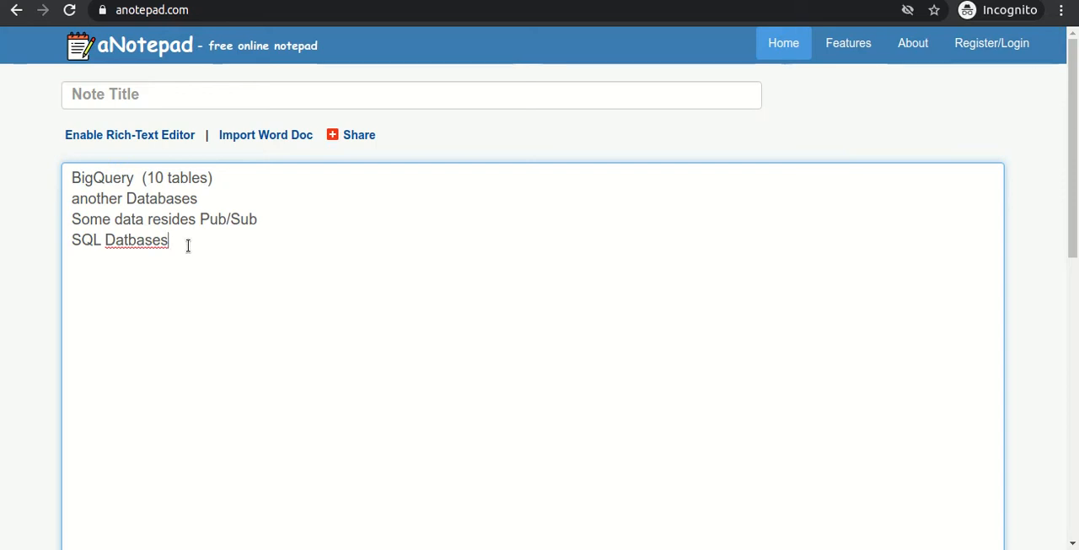
Leave a blank line below the data sources in the note and add the line "PII Data or not".
key("Return")
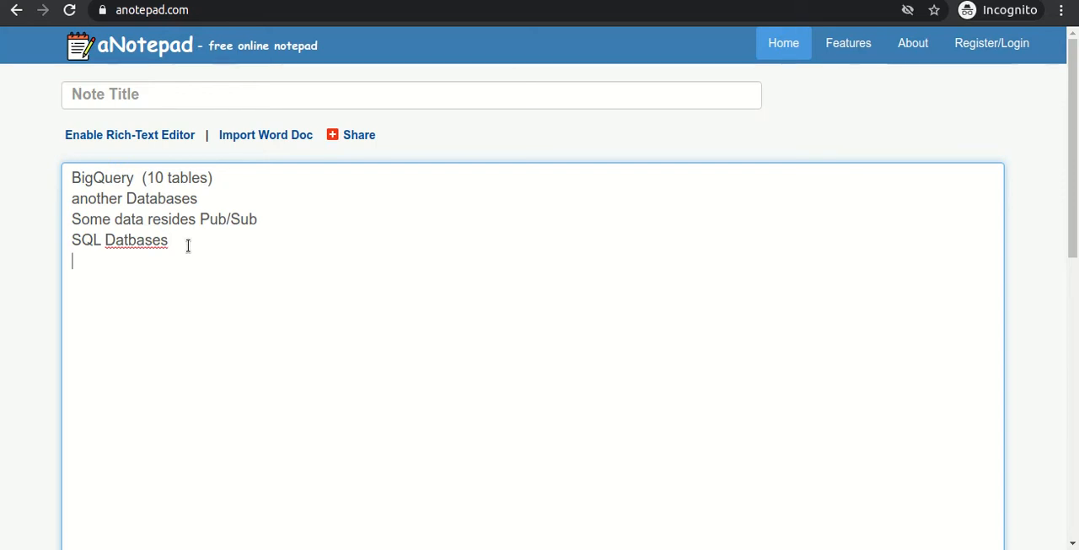
key("Return")
type("PII Dat")
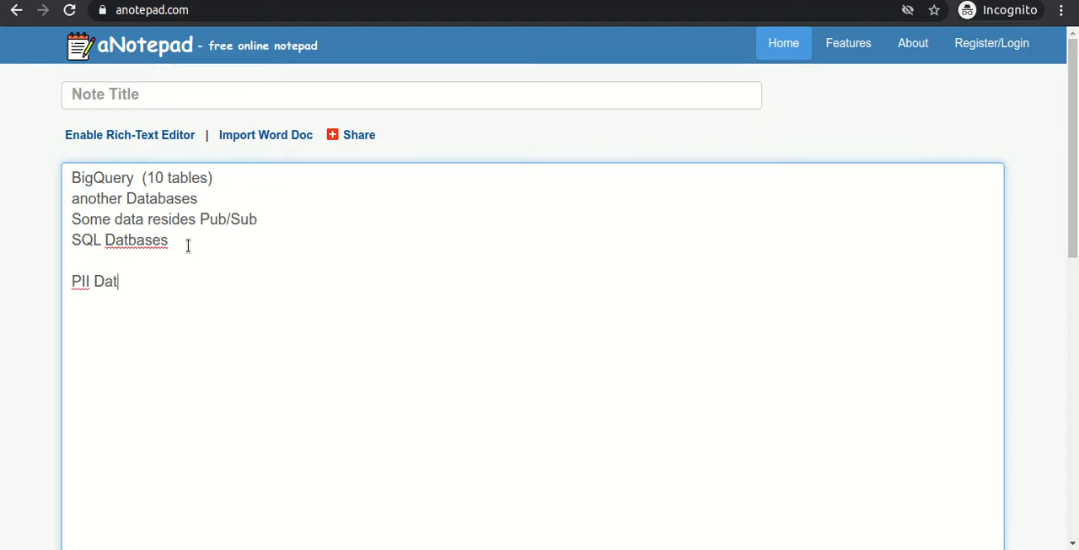
type("a or not")
key("Return")
Review the note's BigQuery entry and the title of the Data Catalog: Qwik Start lab page.
double_click(95, 175)
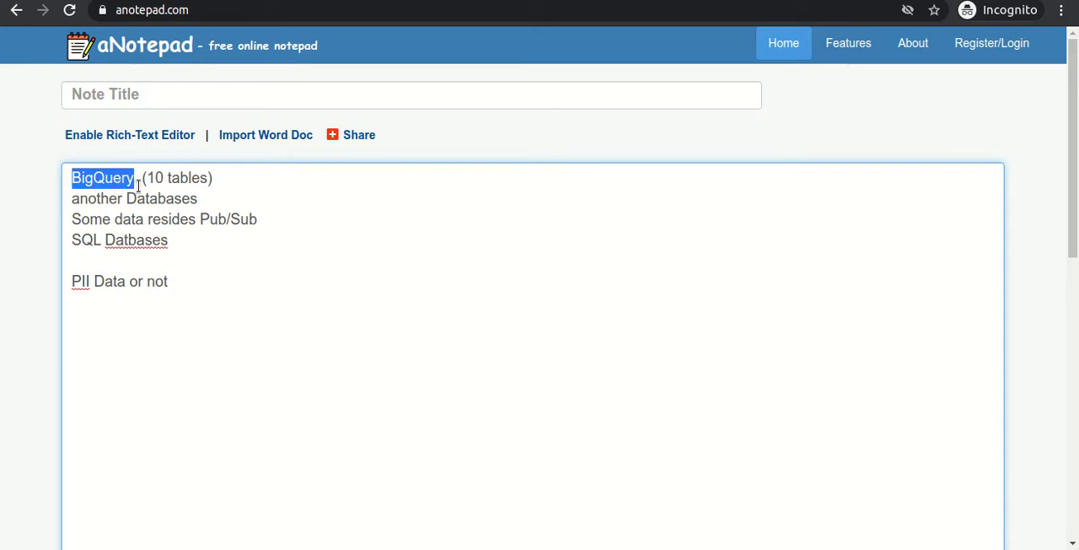
double_click(137, 179)
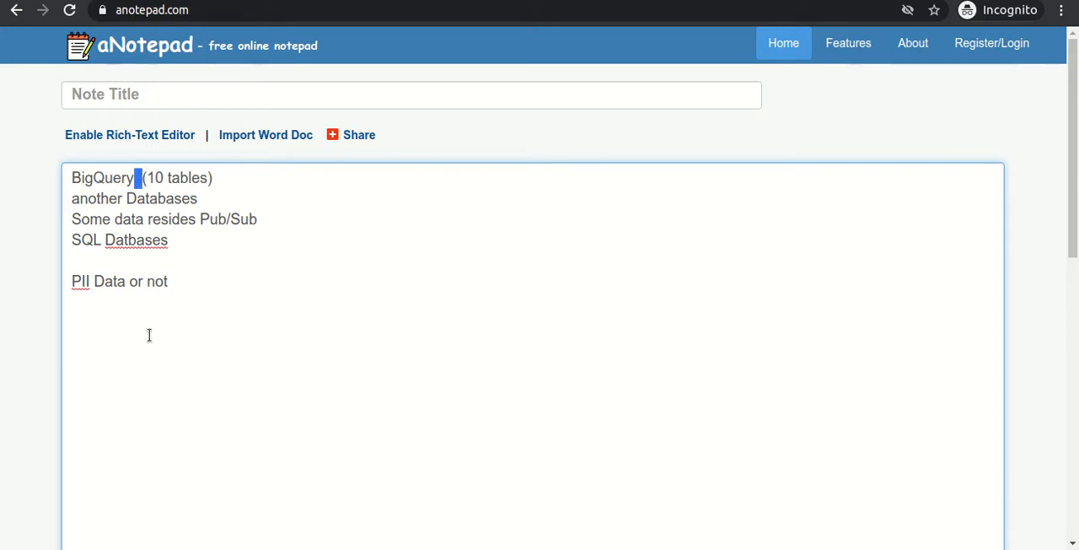
left_click(175, 290)
left_click(131, 258)
left_click(126, 0)
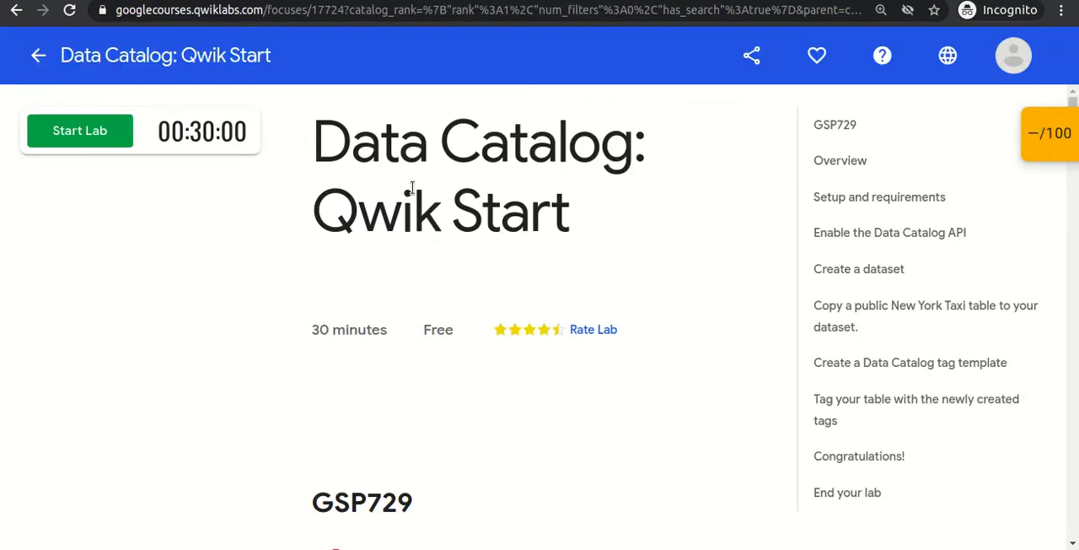
left_click_drag(313, 145, 641, 145)
left_click(261, 1)
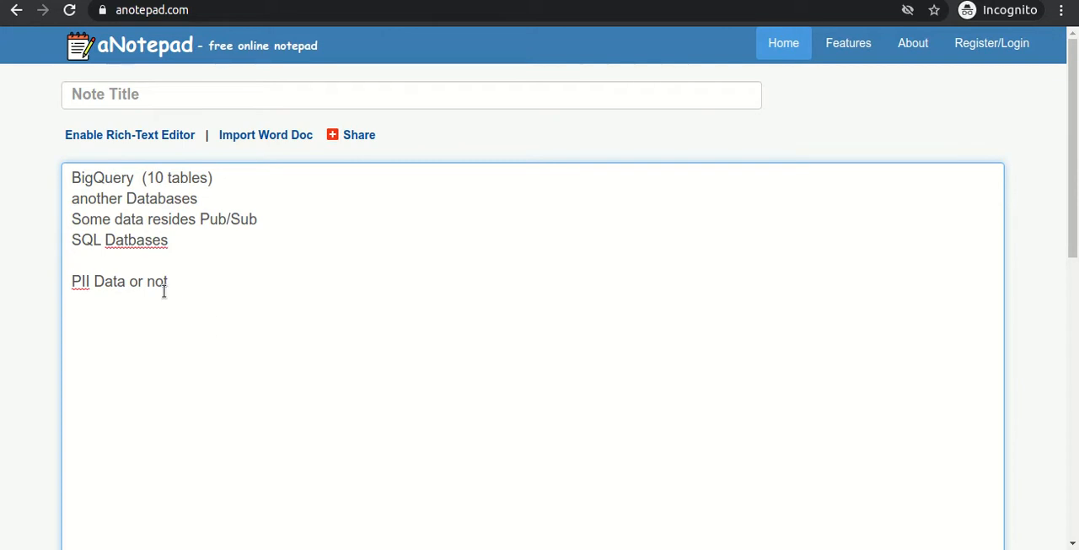
left_click(118, 1)
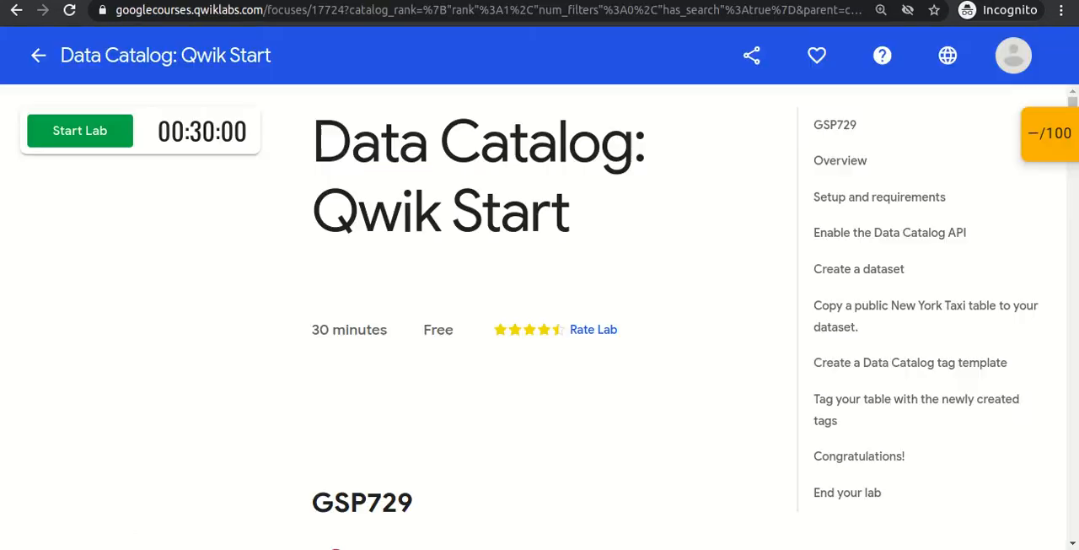
left_click_drag(315, 131, 571, 209)
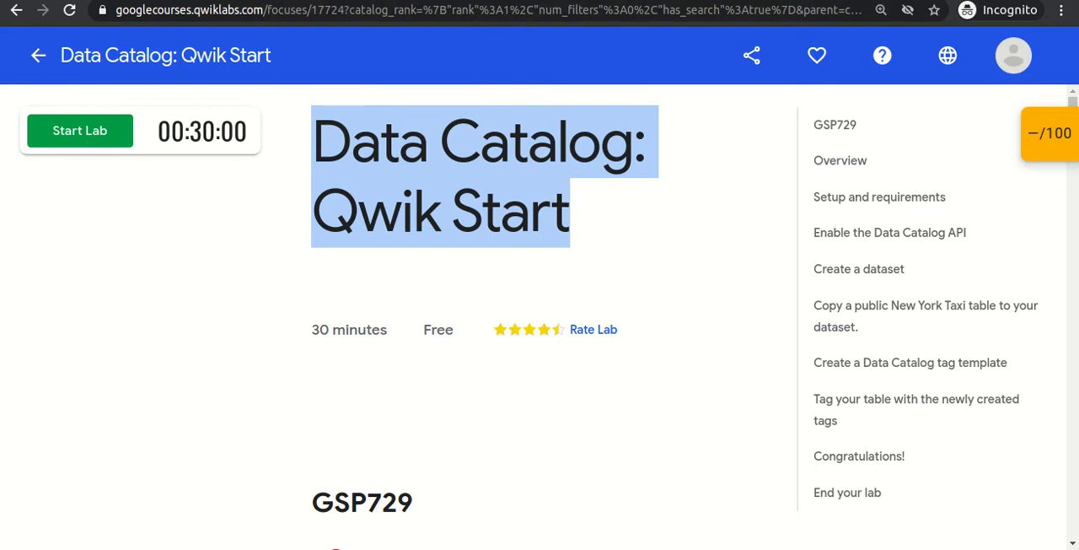
Switch to Amazon UK, search for "camera" and check the number of results.
left_click(451, 1)
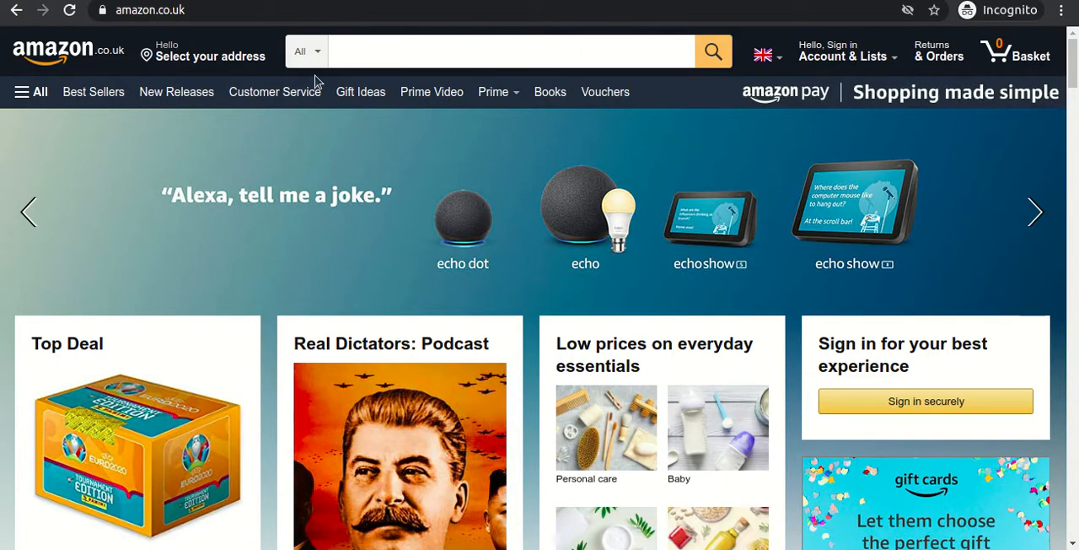
left_click(441, 53)
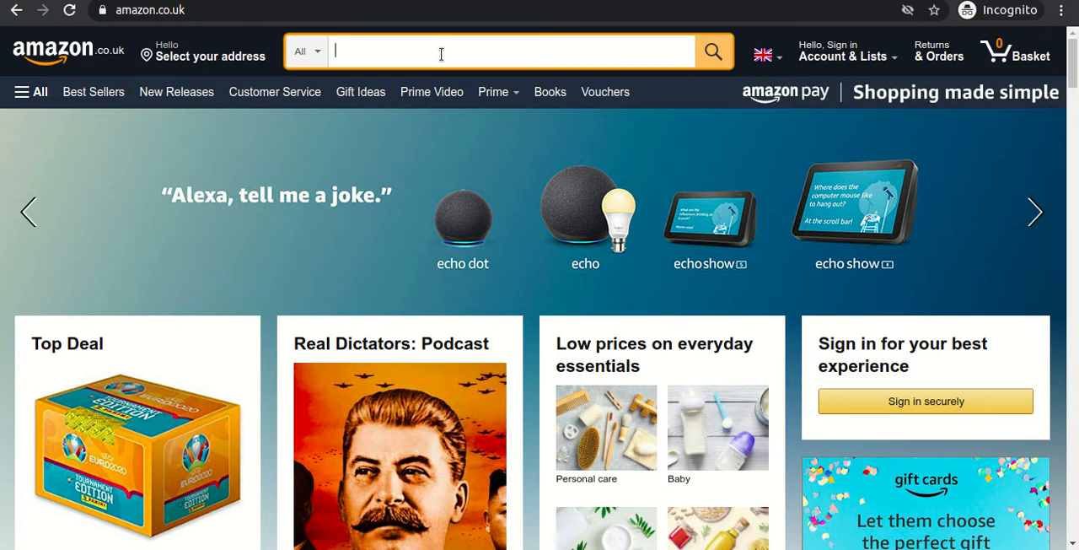
type("camera")
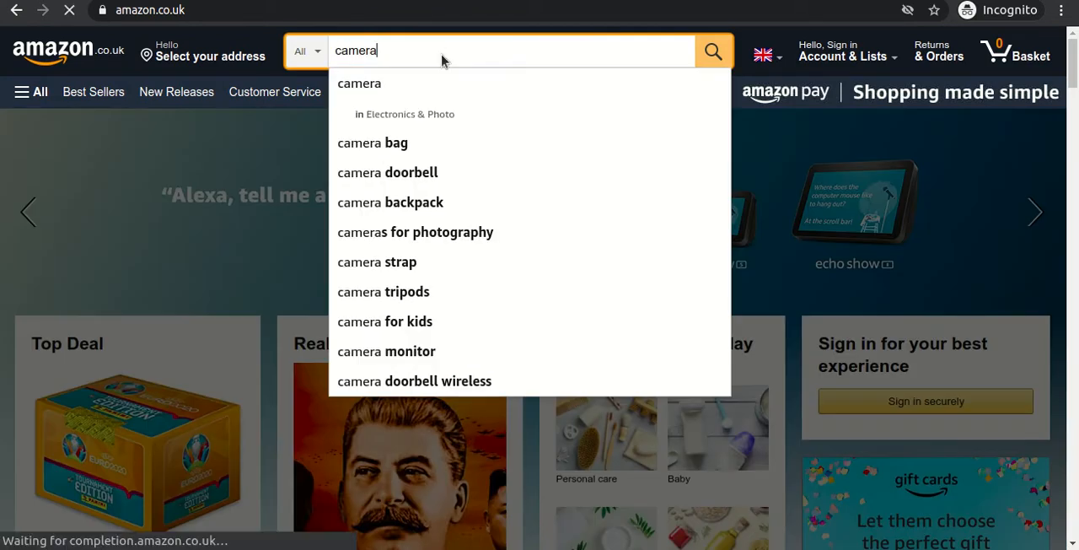
key("Return")
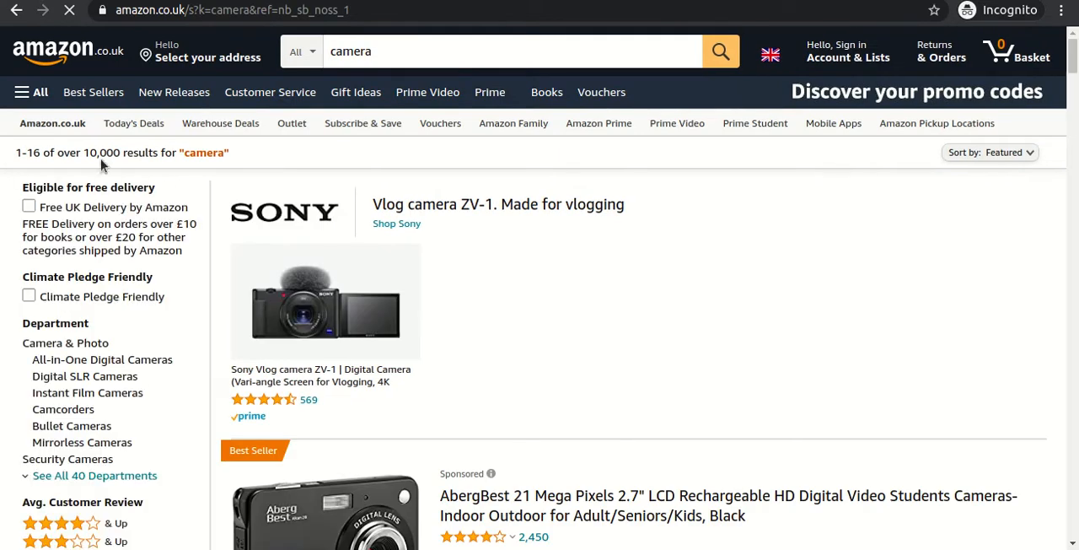
left_click_drag(83, 153, 241, 160)
left_click(241, 160)
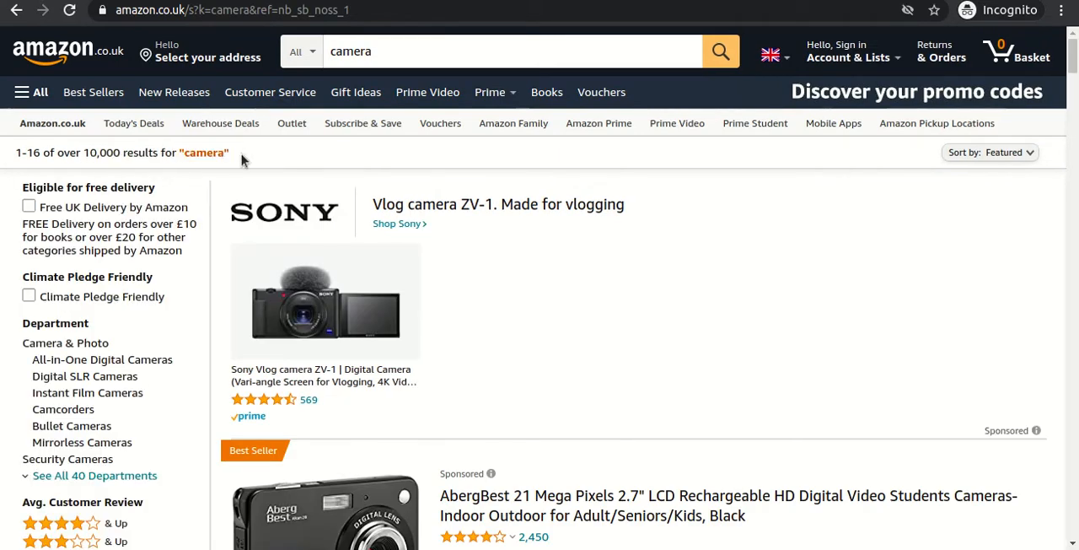
Narrow the product search to "camera 20MP compact 4K" and check how many results match the added details.
left_click(423, 52)
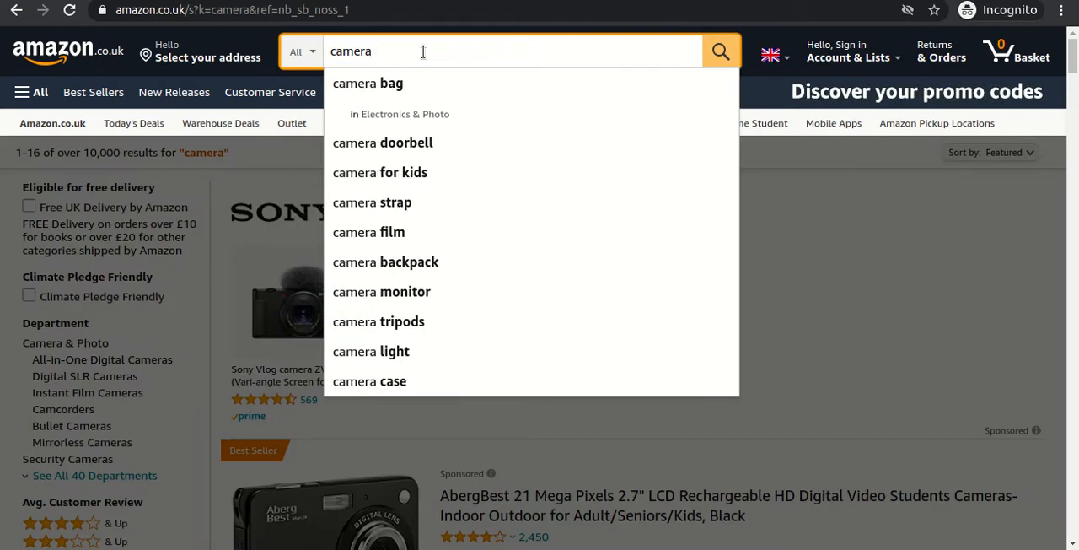
type("20M")
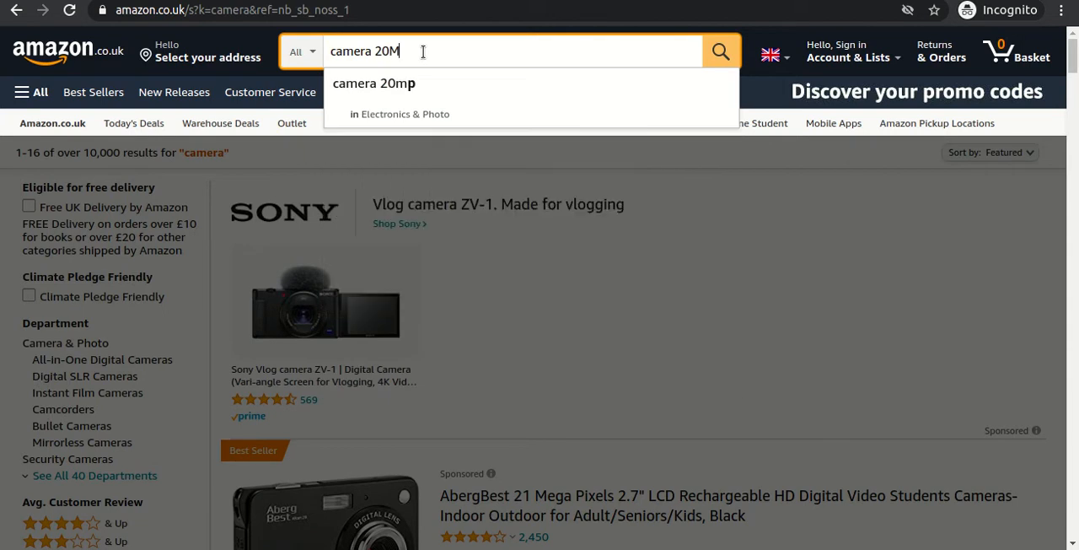
type("P compact 4K")
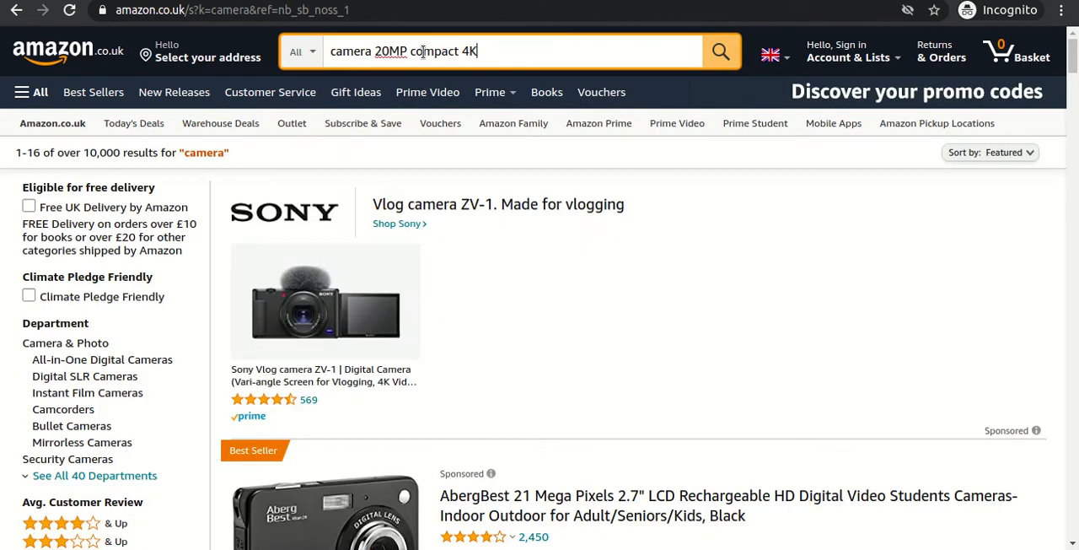
key("Return")
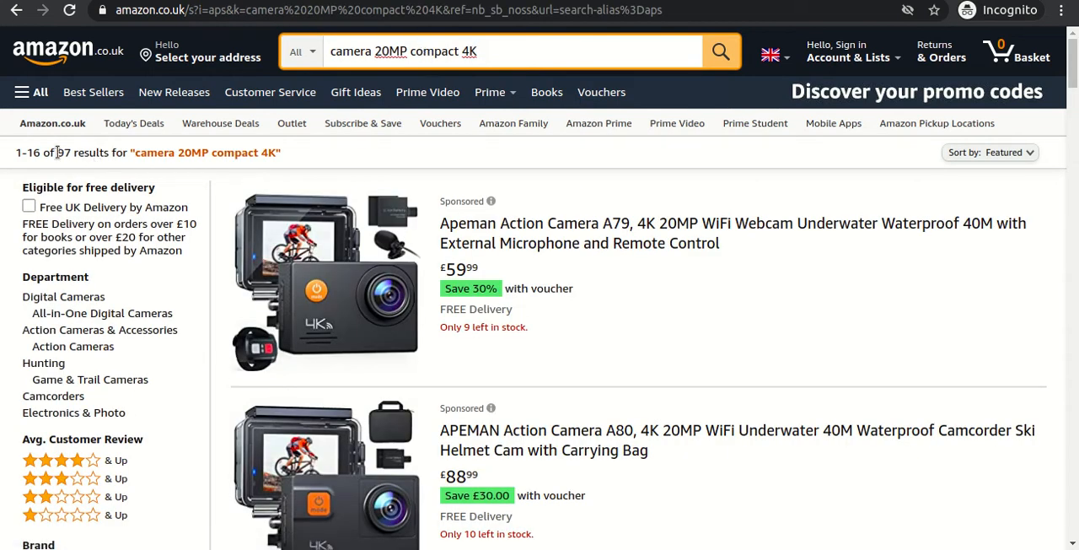
left_click_drag(57, 153, 70, 152)
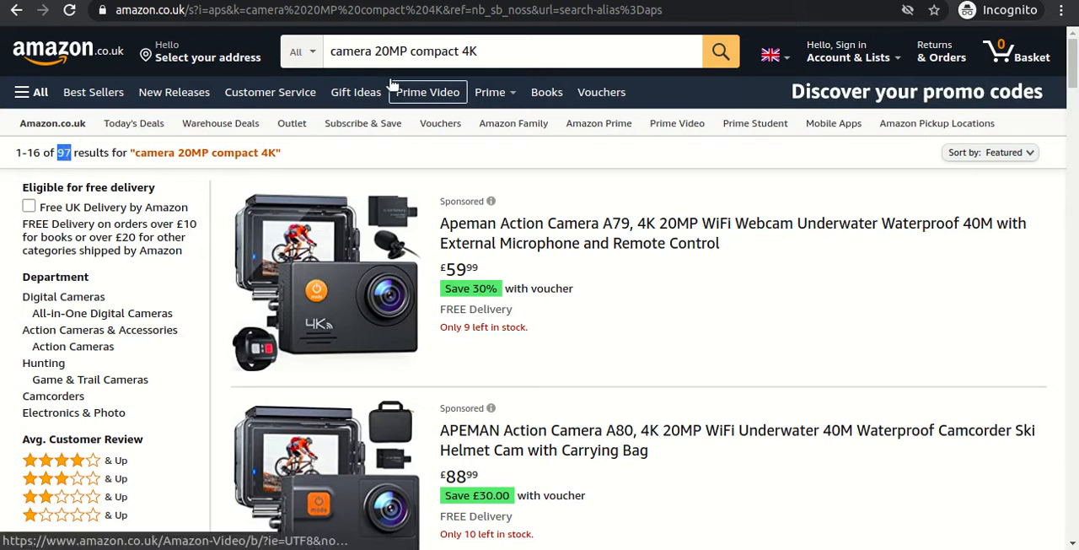
left_click_drag(376, 51, 486, 50)
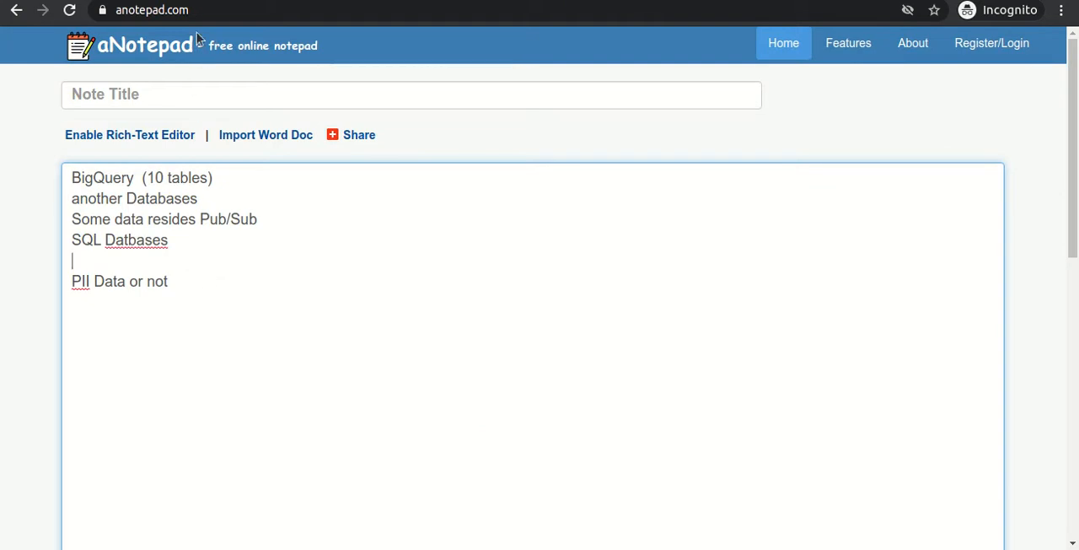
Return to the aNotepad note and highlight its four data source lines, from "BigQuery" to "SQL Datbases".
left_click(184, 284)
left_click_drag(74, 178, 214, 256)
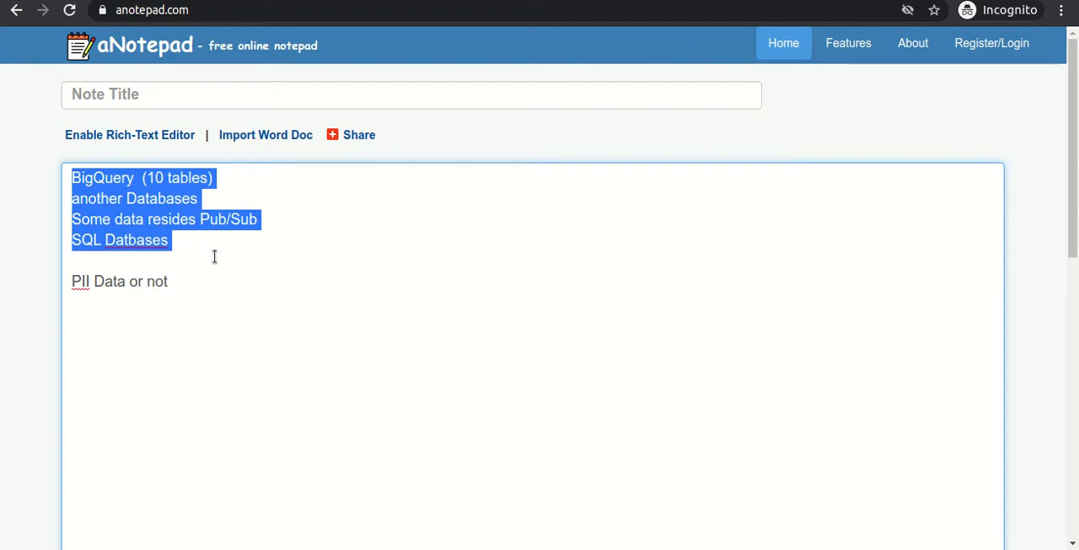
Clear the highlight in the note and return to the Amazon results page to mark the number of matching products.
right_click(214, 255)
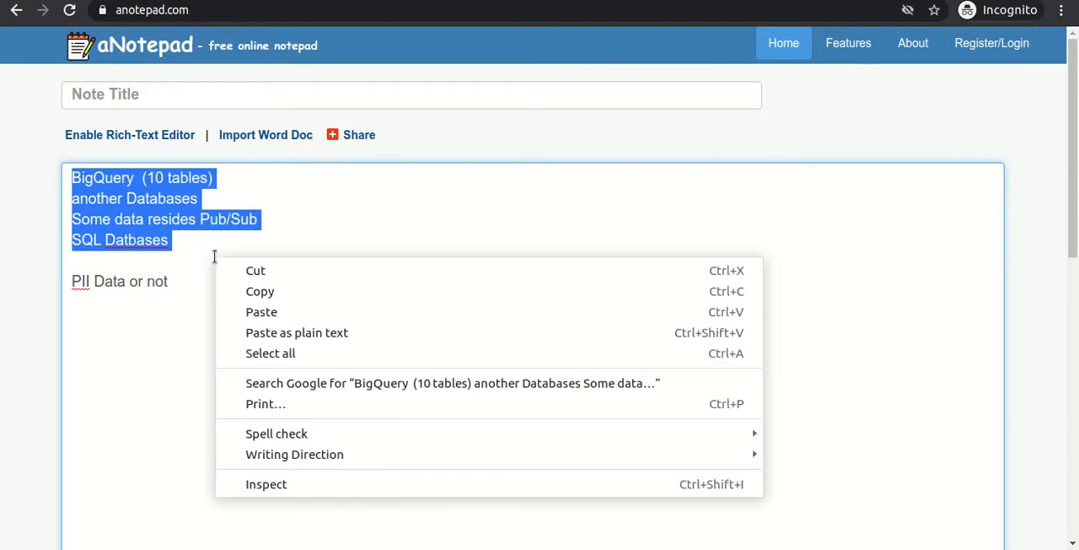
left_click(149, 281)
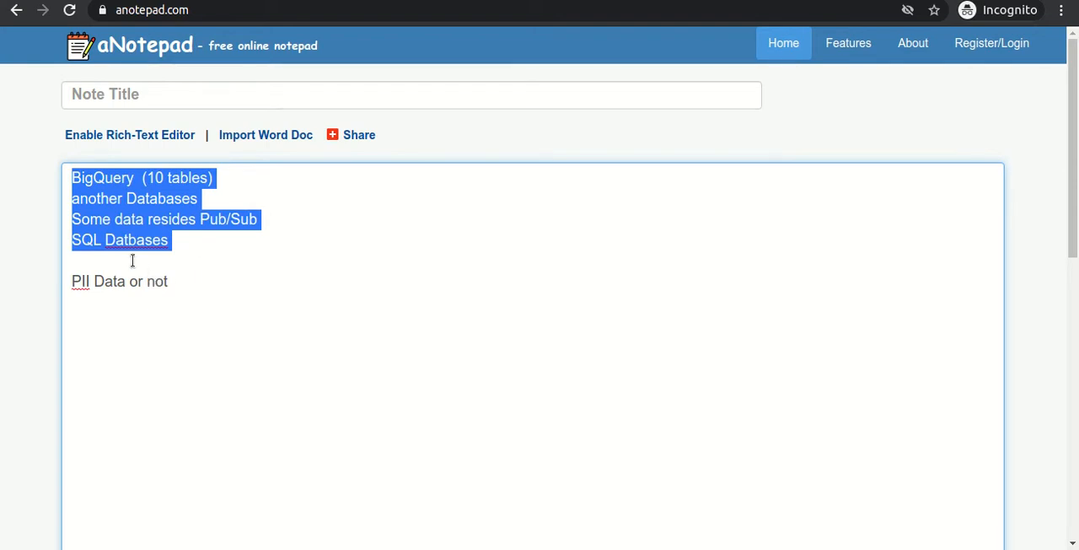
left_click(132, 260)
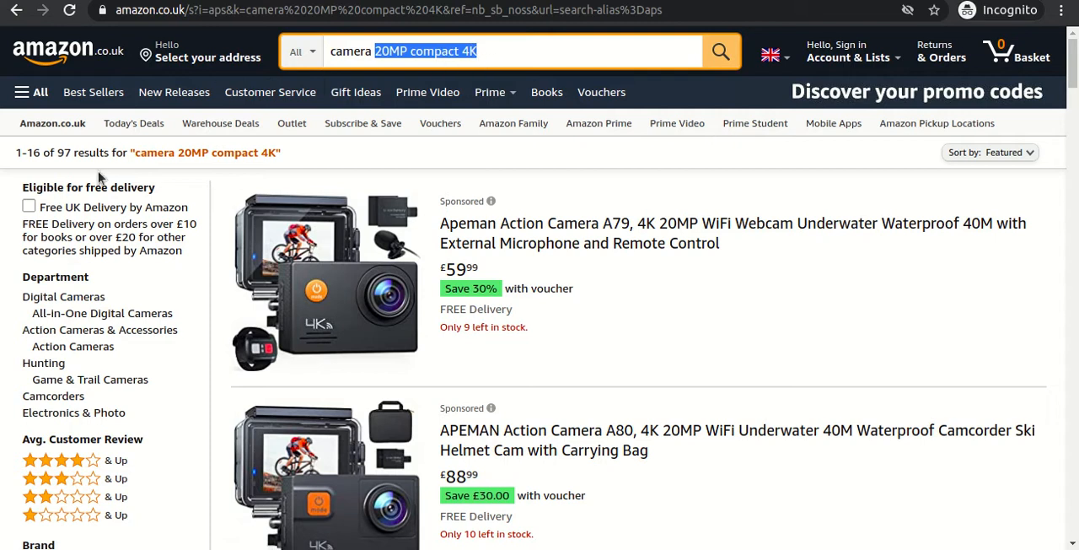
double_click(60, 156)
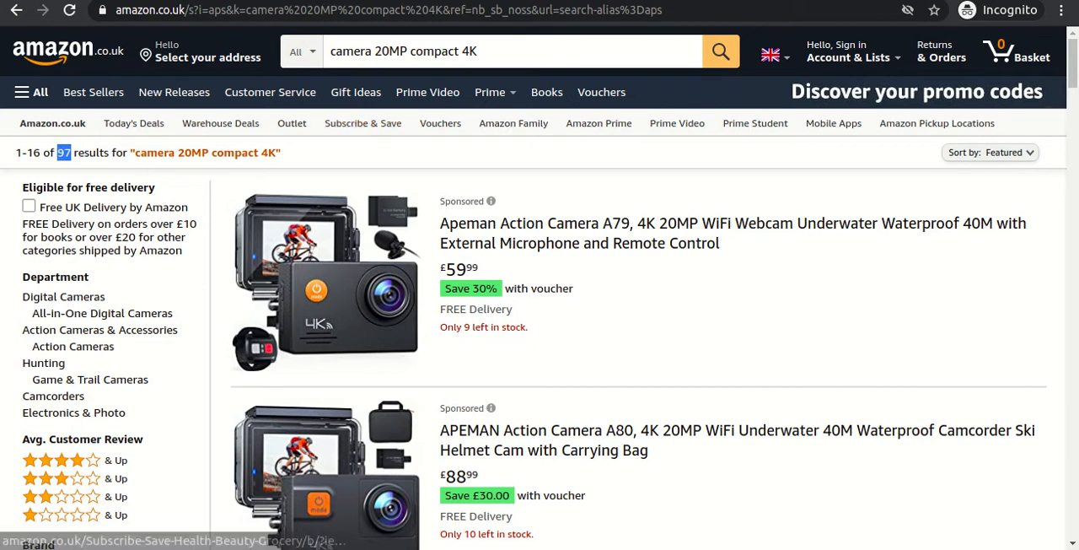
Switch to the Data Catalog: Qwik Start lab page and highlight "metadata management service" in its Overview section.
left_click(270, 0)
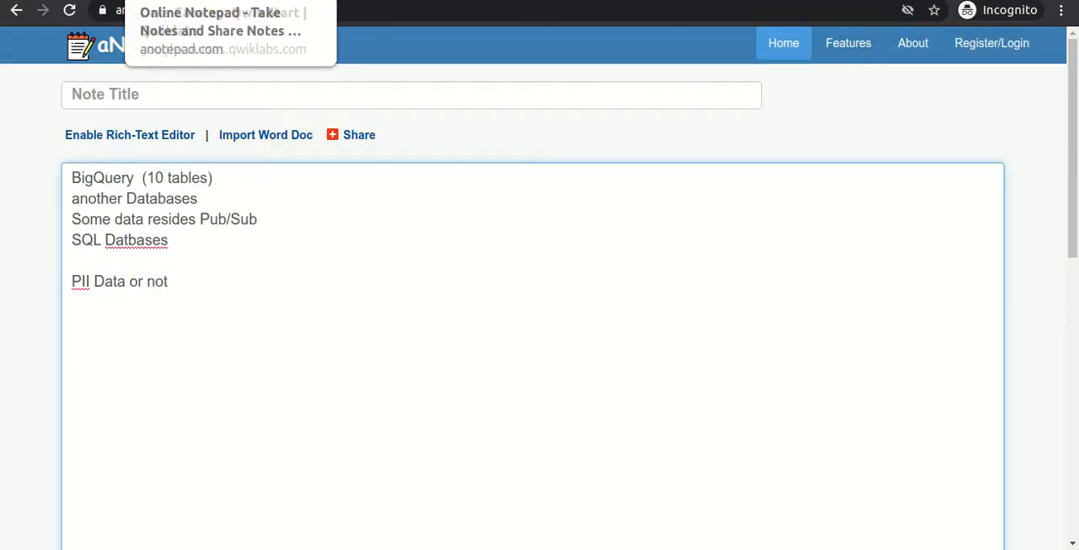
left_click(472, 1)
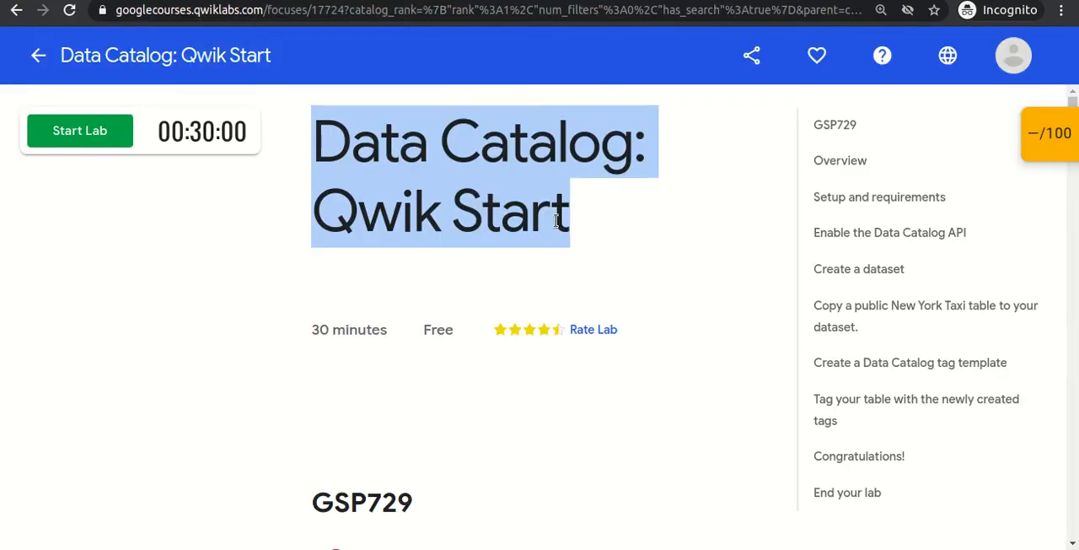
left_click(509, 339)
scroll(509, 339, "down", 1)
scroll(509, 344, "down", 5)
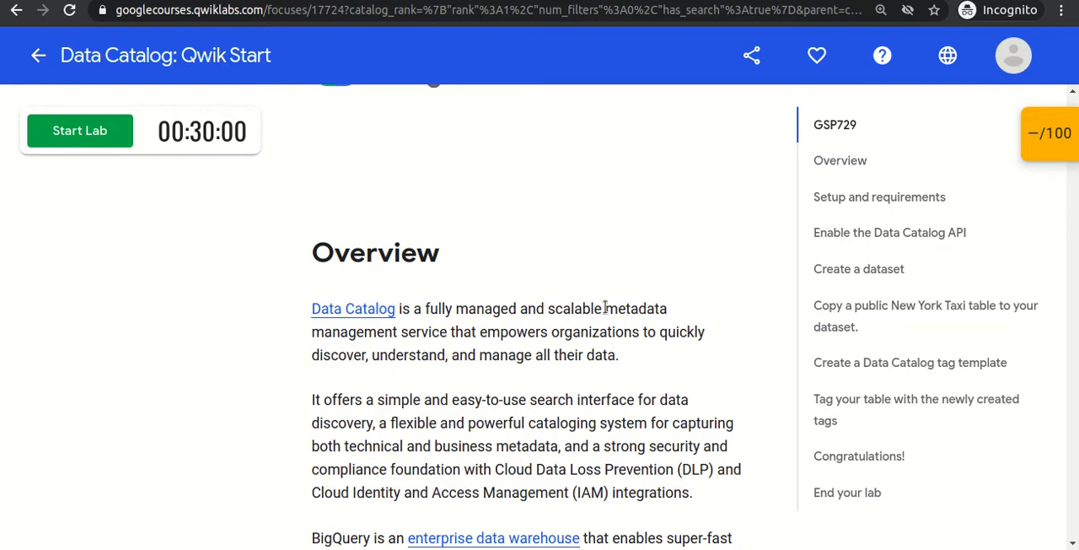
left_click_drag(604, 309, 446, 331)
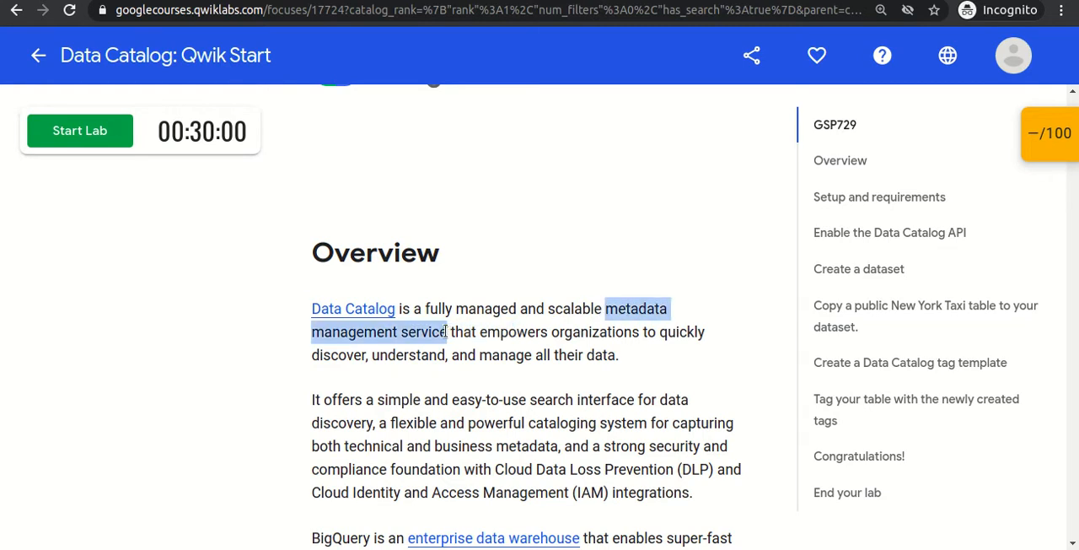
left_click(483, 331)
Highlight "quickly discover, understand, and manage all their data" in the Overview, then single out "discover" and "understand".
left_click_drag(537, 336, 620, 361)
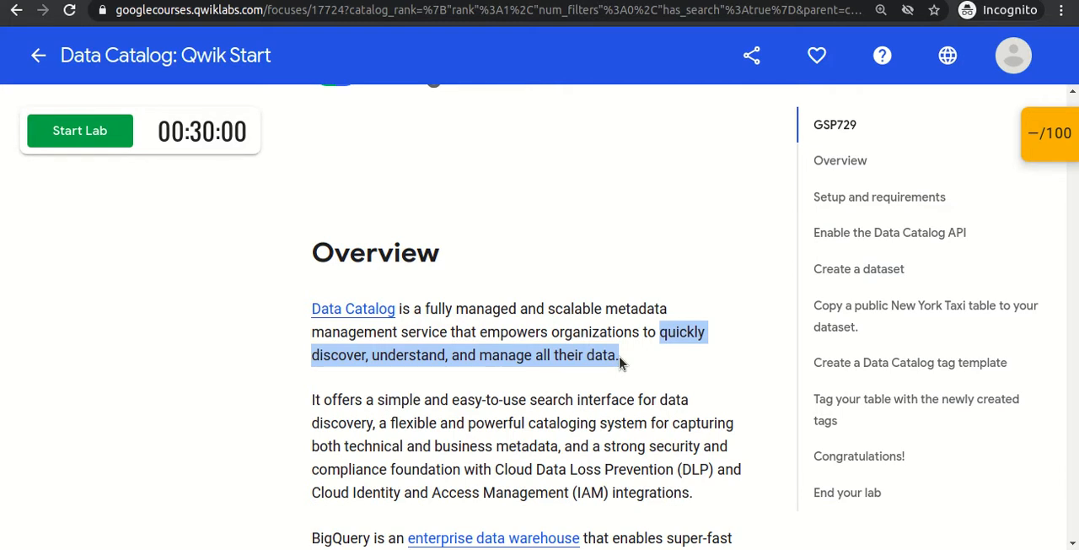
left_click(459, 337)
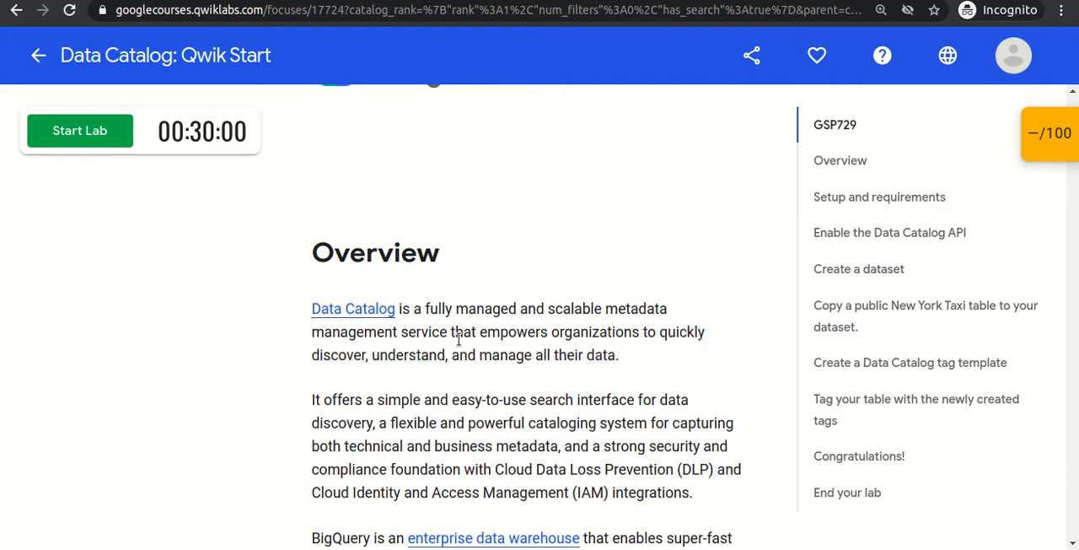
double_click(344, 355)
triple_click(416, 355)
left_click(416, 355)
Find the Using Data Catalog section and highlight it from the heading down to the tagging bullet.
scroll(489, 339, "down", 5)
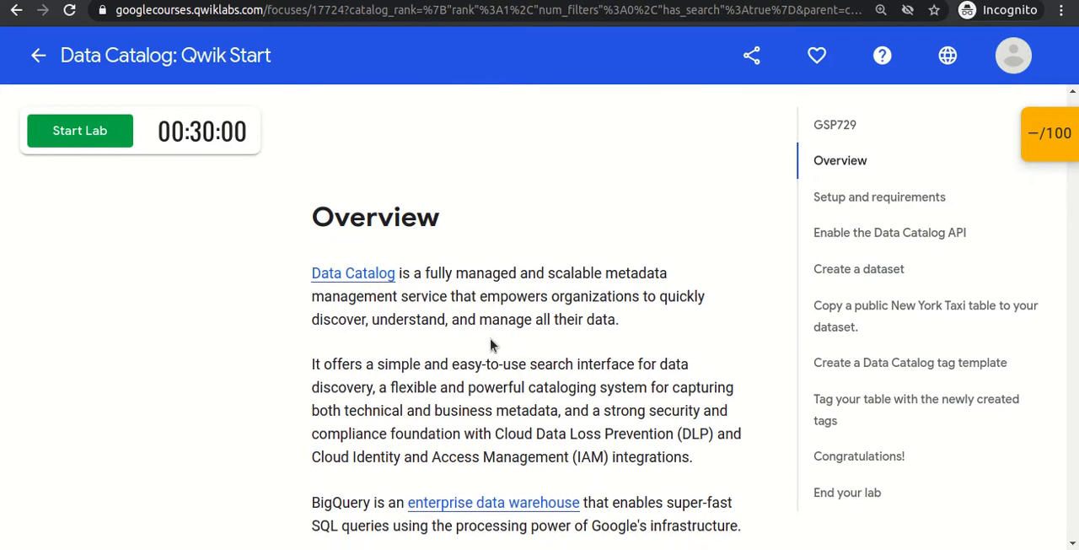
scroll(491, 344, "down", 5)
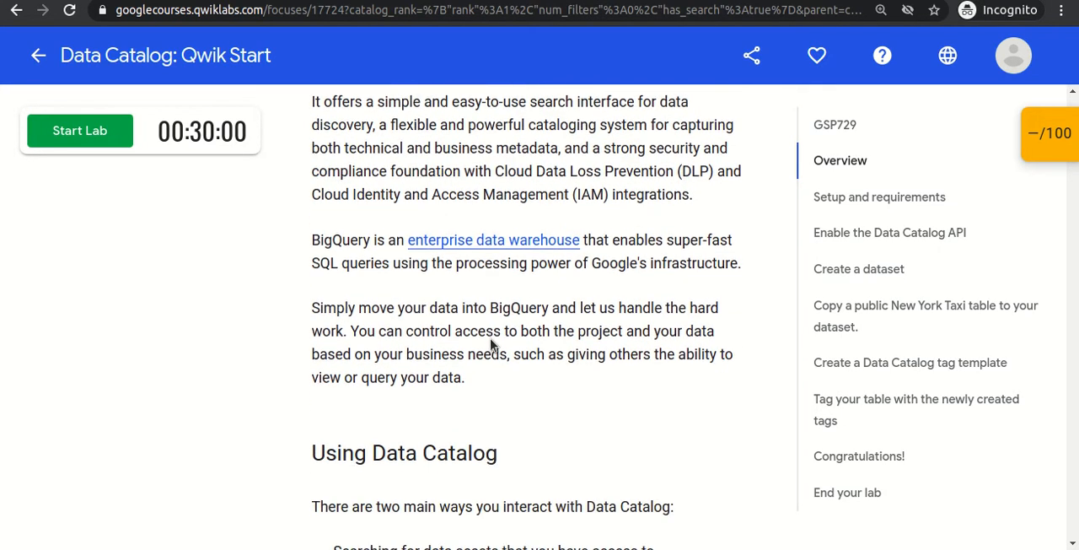
scroll(491, 345, "down", 1)
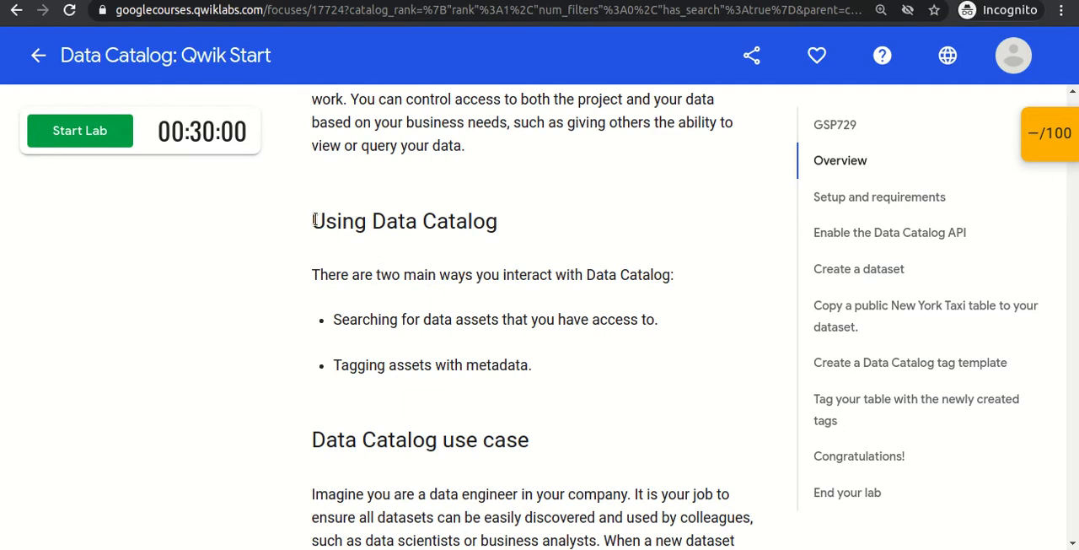
left_click_drag(312, 219, 506, 364)
left_click(459, 316)
Highlight the two ways of interacting with Data Catalog: searching for data assets and tagging assets with metadata.
left_click_drag(333, 320, 660, 330)
left_click(659, 325)
left_click_drag(334, 365, 530, 364)
left_click(530, 364)
double_click(344, 316)
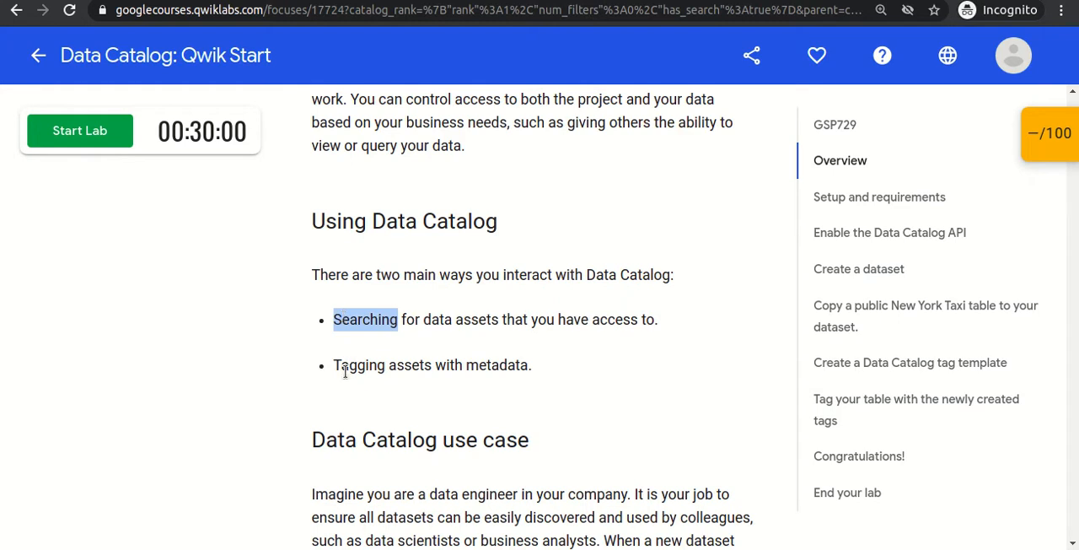
left_click_drag(336, 368, 533, 376)
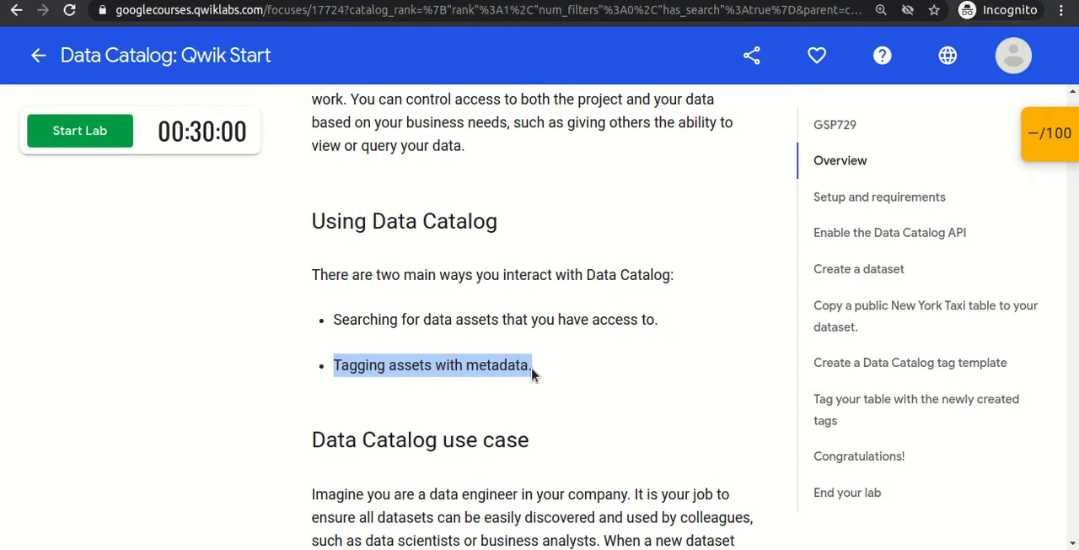
left_click(578, 394)
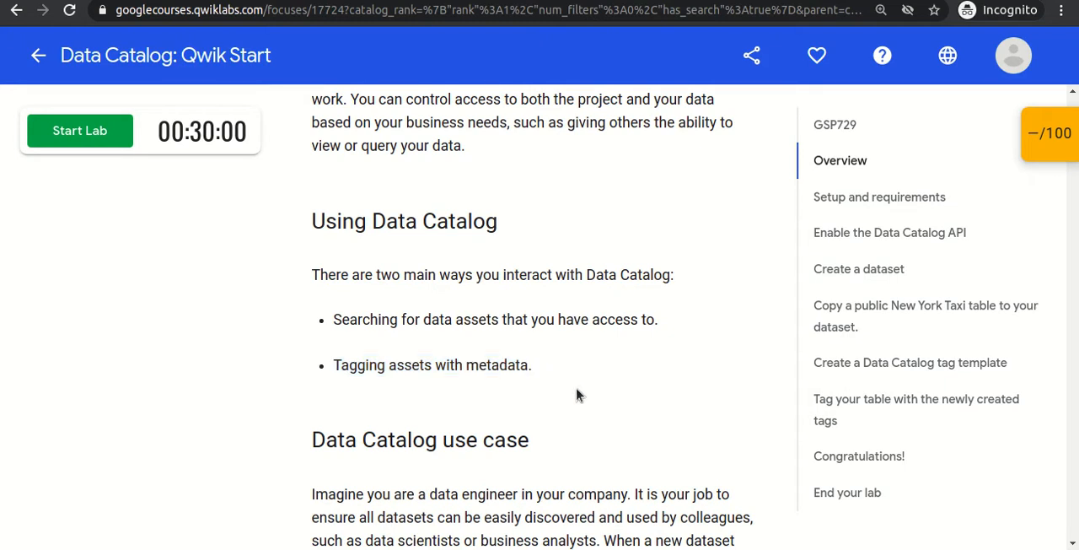
Review the Data Catalog use case, highlighting the passage on making datasets easily discovered and the word "annotate".
scroll(578, 394, "down", 3)
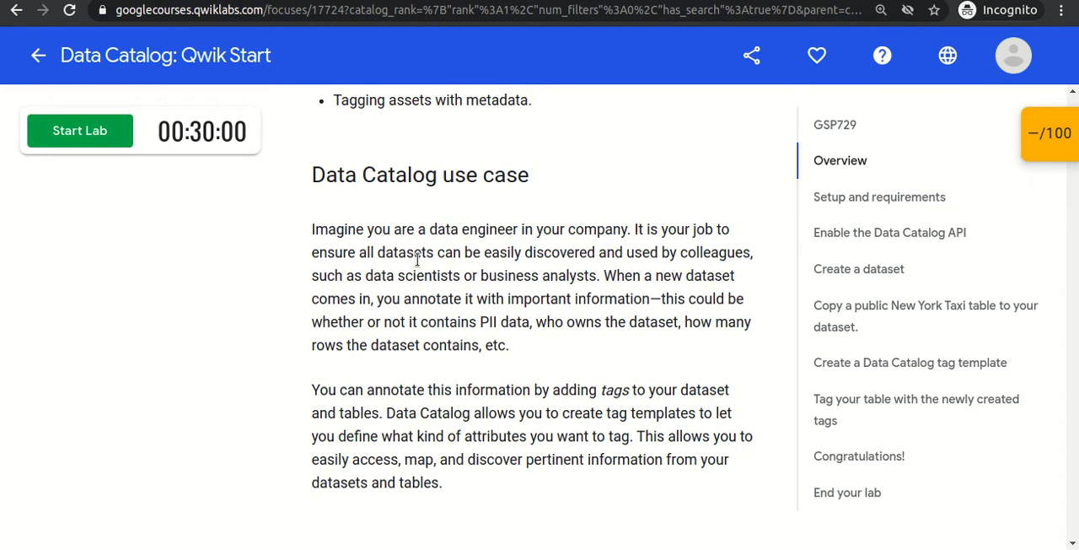
left_click_drag(366, 252, 618, 272)
left_click(618, 271)
double_click(424, 297)
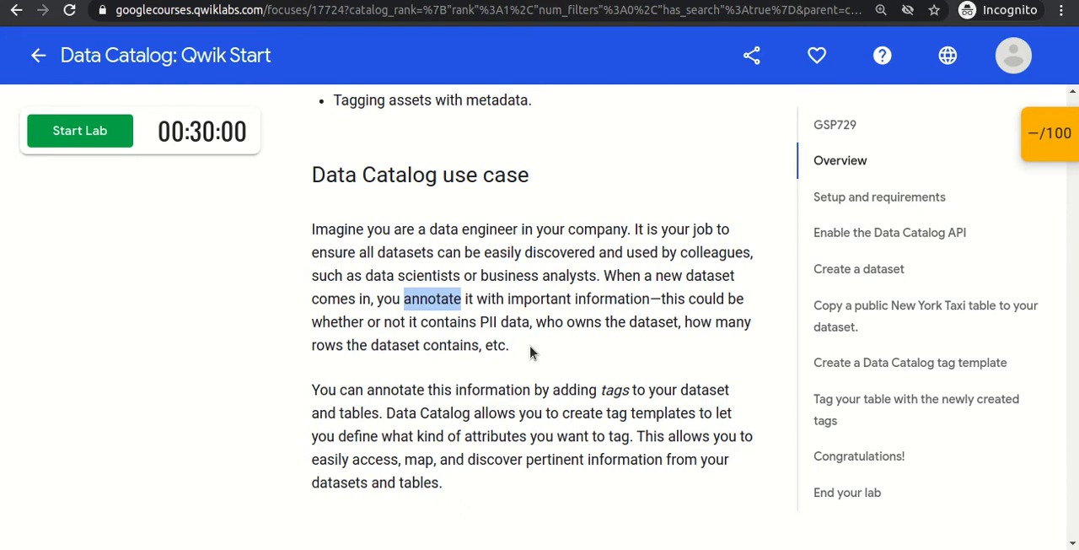
Go on to the Setup and requirements section and start the lab.
scroll(530, 353, "down", 4)
scroll(530, 353, "down", 4)
scroll(530, 352, "down", 6)
scroll(530, 353, "down", 14)
scroll(530, 352, "down", 12)
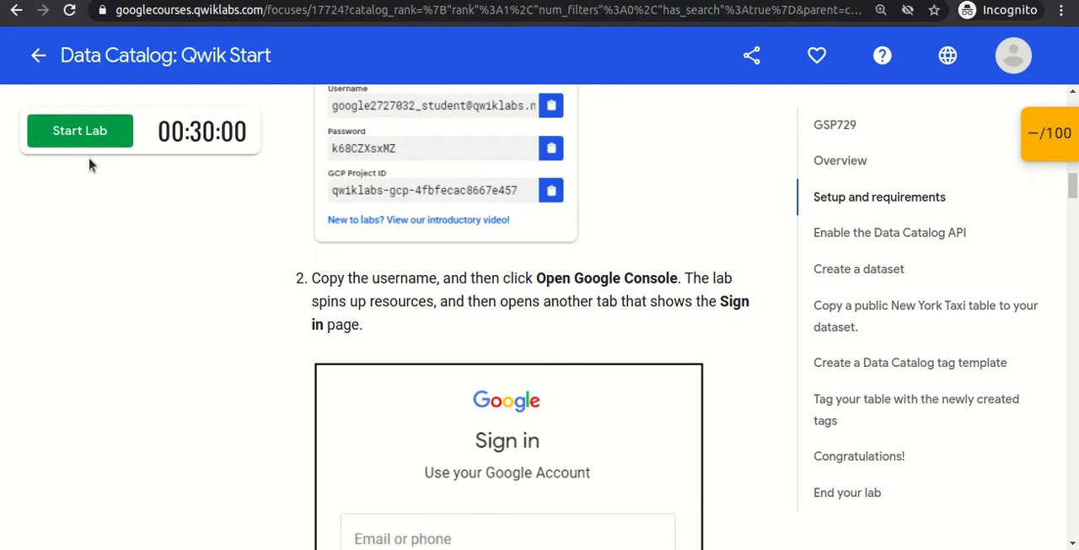
left_click(69, 139)
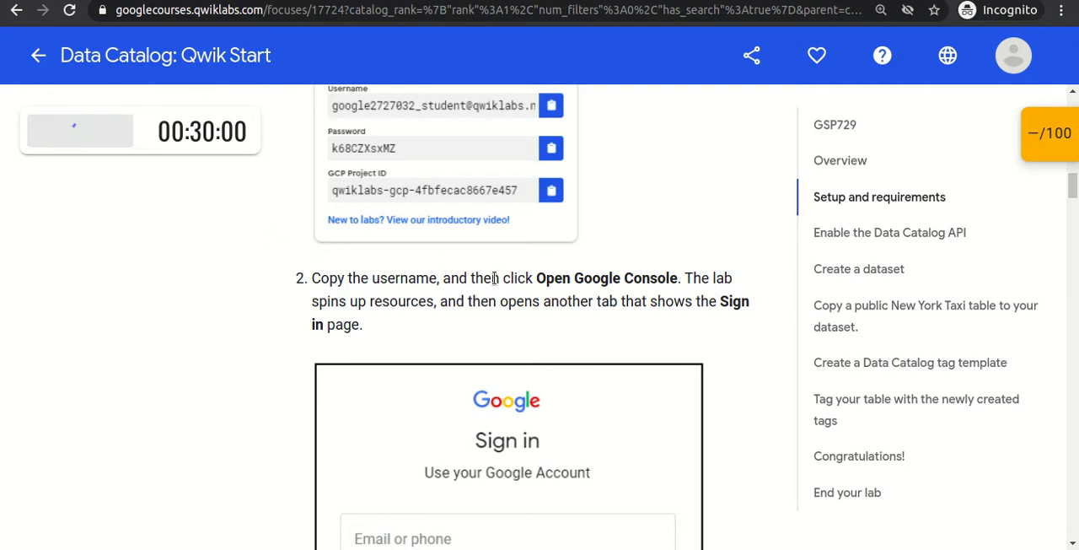
Copy the lab's temporary password, open the Google Console and sign in with the student account, pasting the account password.
left_click(232, 396)
left_click(162, 269)
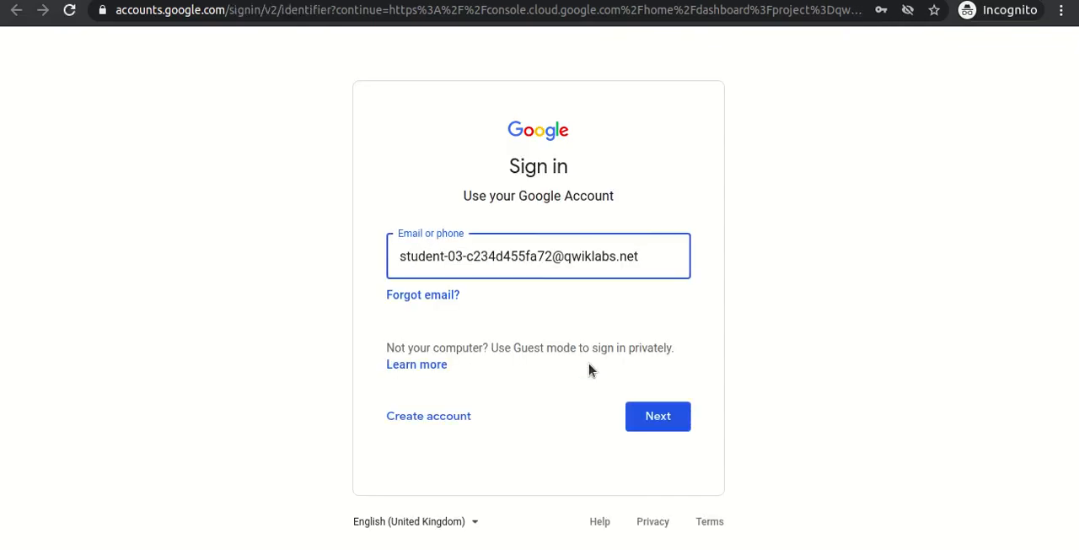
left_click(667, 419)
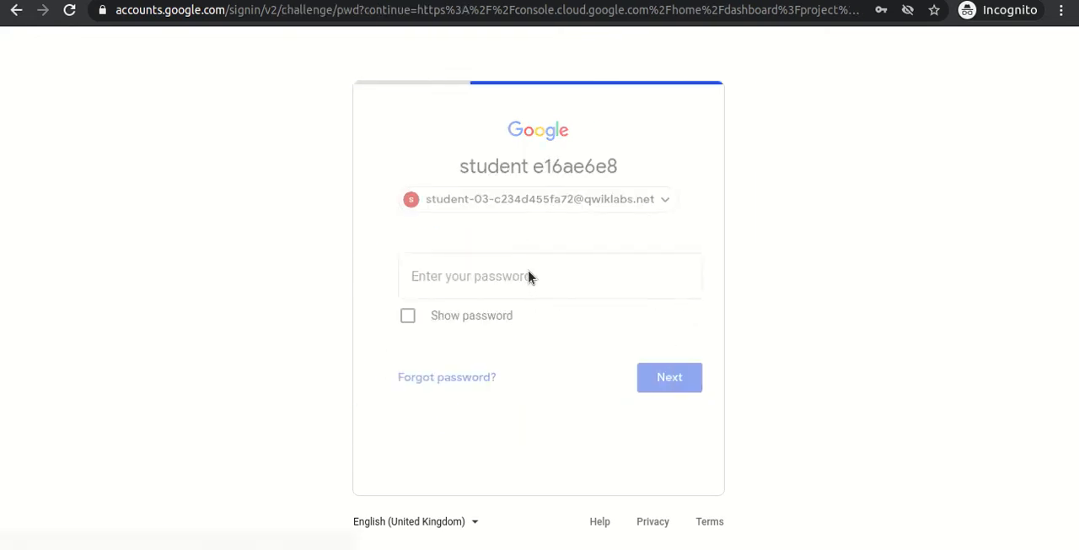
key("ctrl+v")
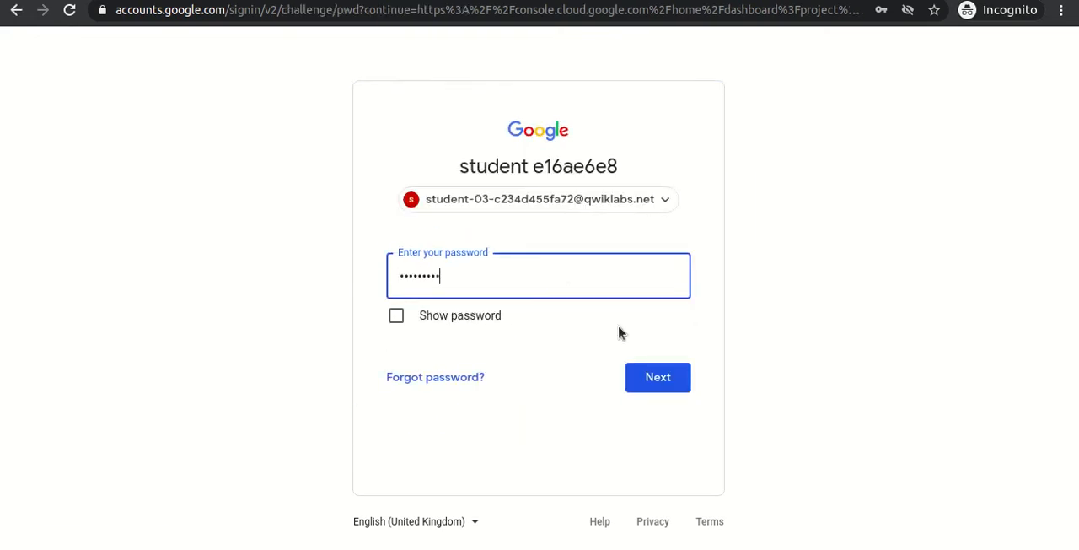
left_click(668, 381)
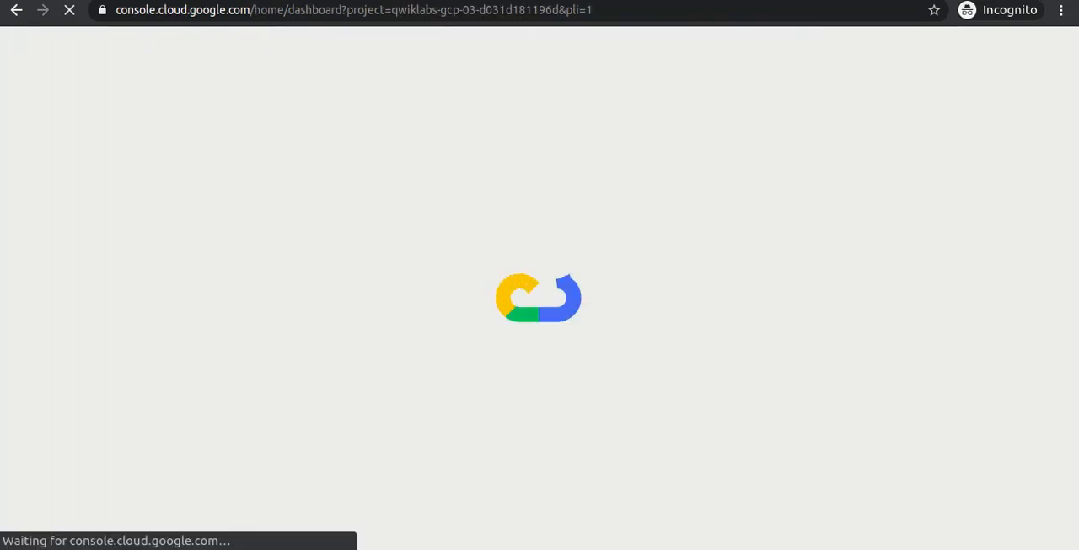
Return to the lab instructions, skim the remaining setup steps and highlight the "Enable the Data Catalog API" heading.
key("ctrl+shift+Tab")
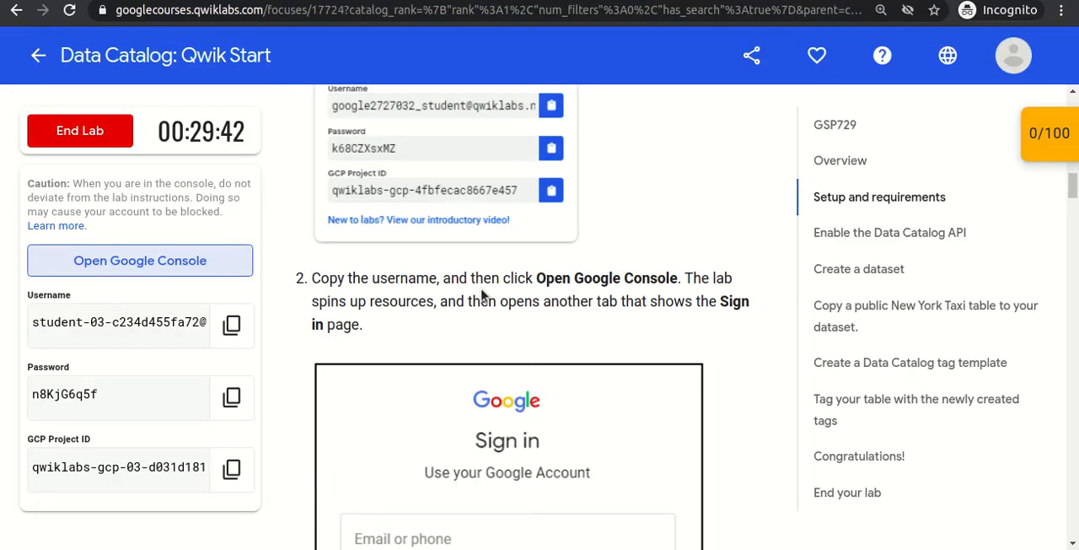
scroll(482, 293, "down", 3)
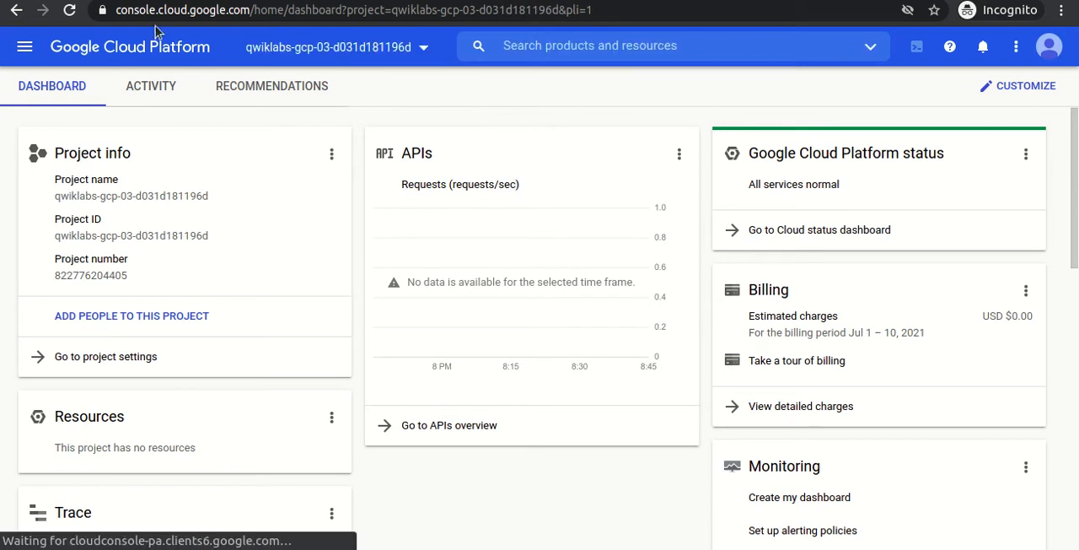
left_click(173, 0)
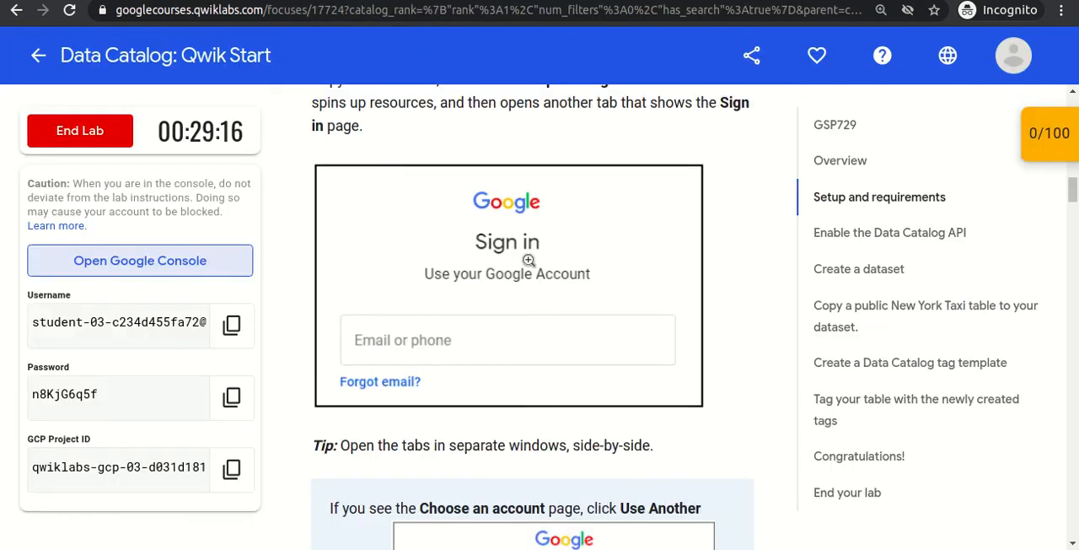
scroll(528, 258, "down", 7)
scroll(528, 264, "down", 10)
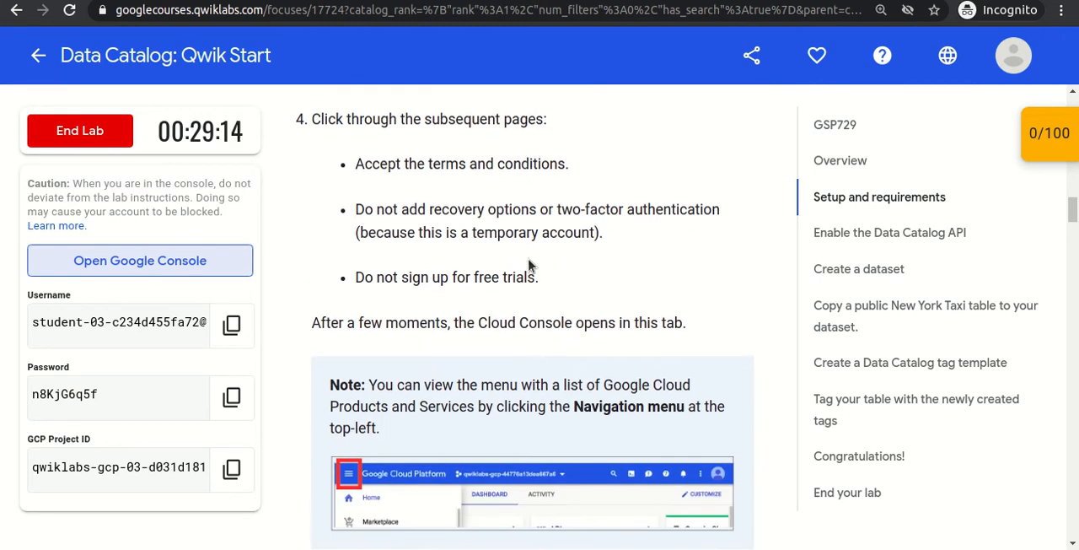
scroll(528, 260, "down", 2)
scroll(528, 265, "up", 1)
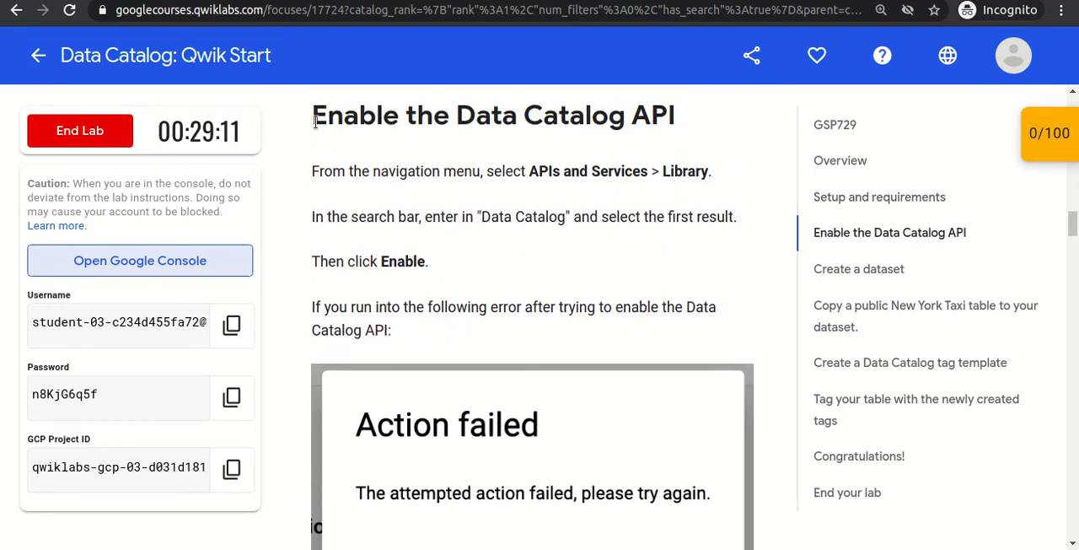
left_click_drag(237, 127, 695, 123)
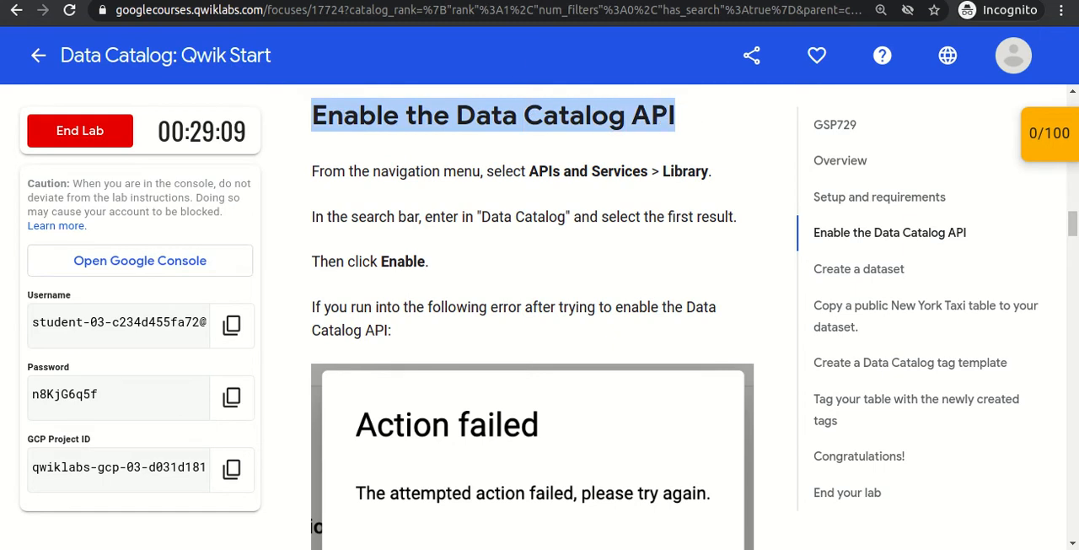
Switch to the Google Cloud console and open the API Library under APIs & Services.
left_click(384, 1)
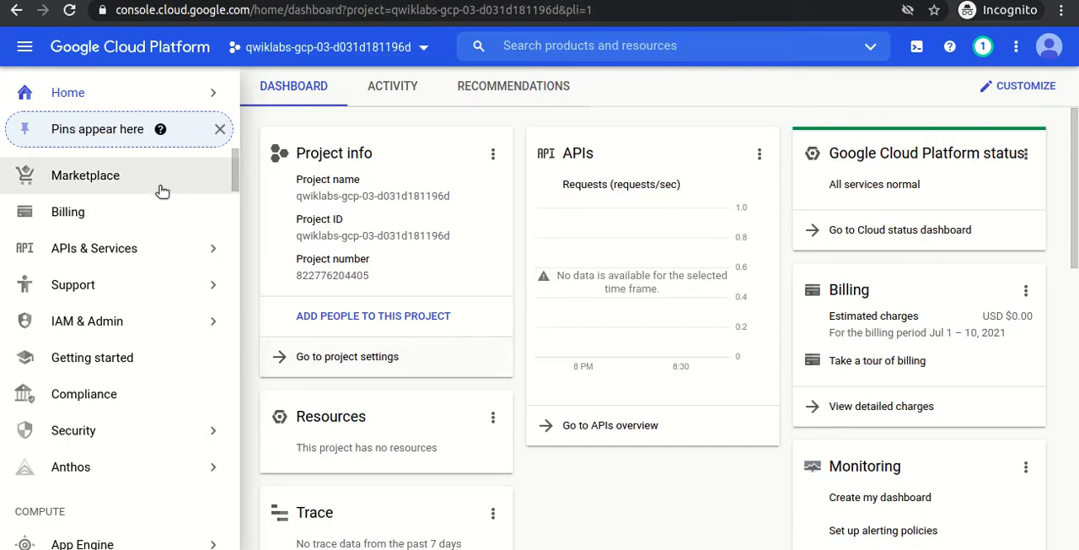
mouse_move(133, 261)
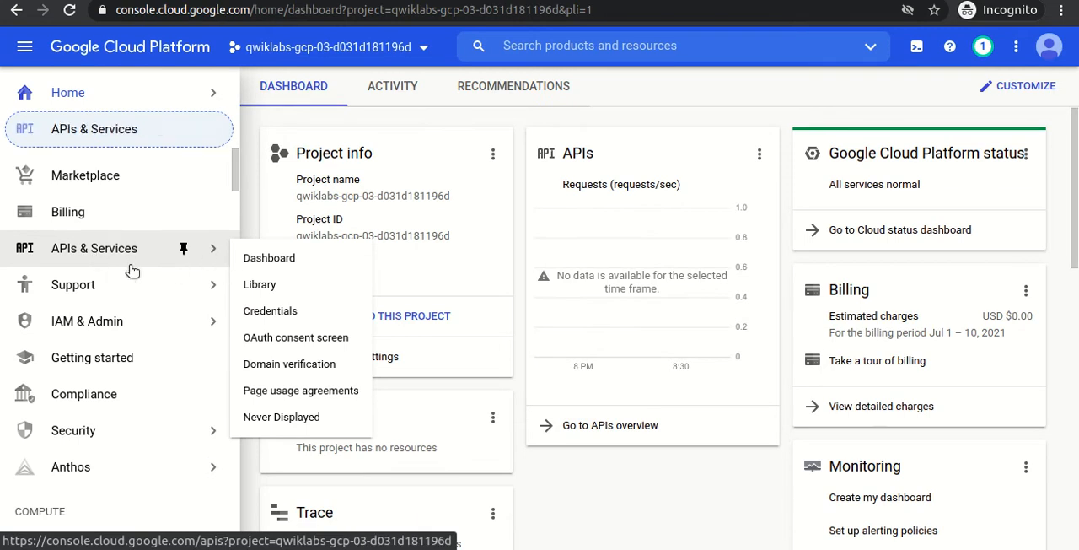
left_click(261, 286)
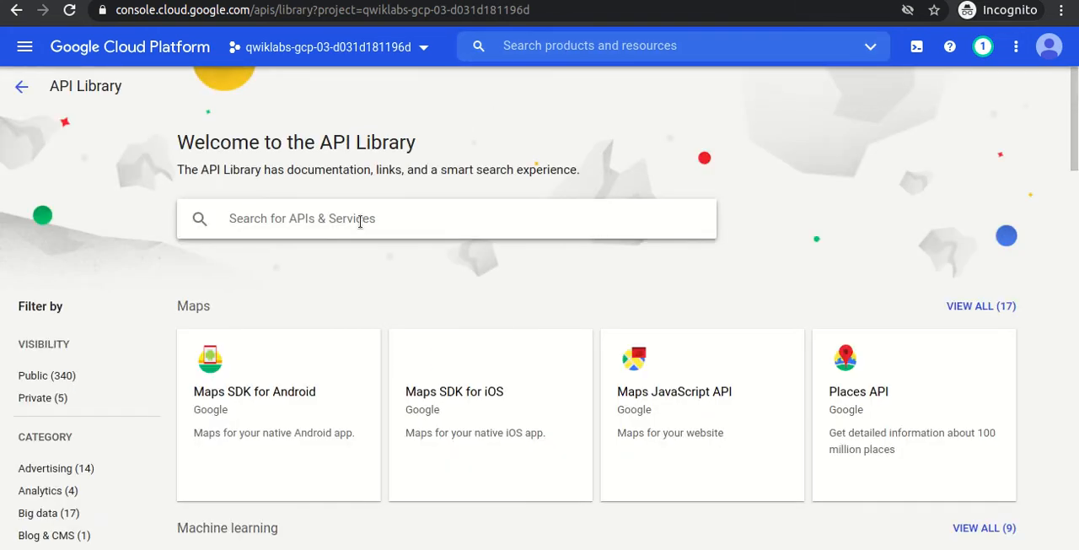
Search the API Library for "DataCatalog" and open the Google Cloud Data Catalog API page.
type("DataCatalog")
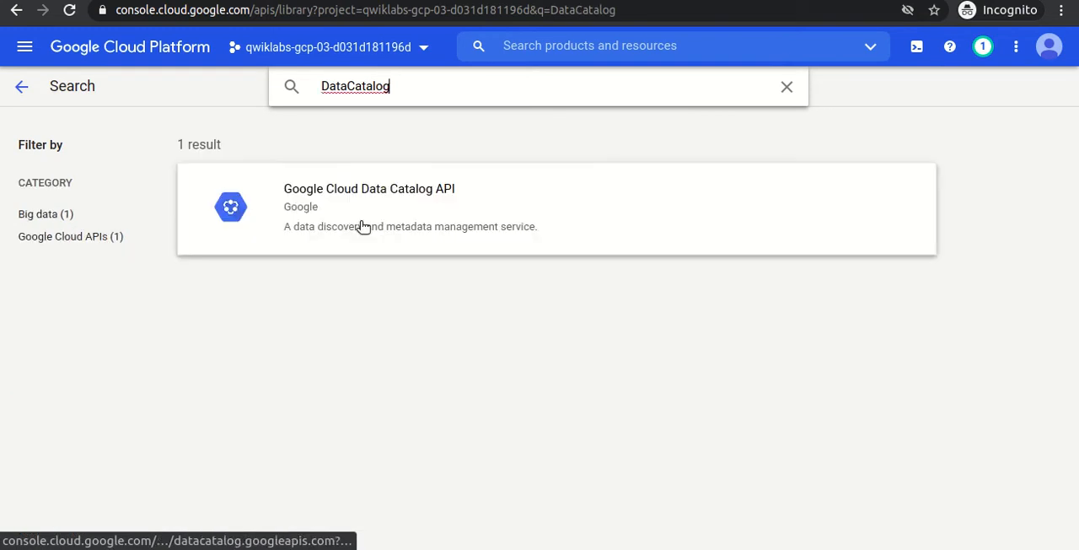
left_click(378, 193)
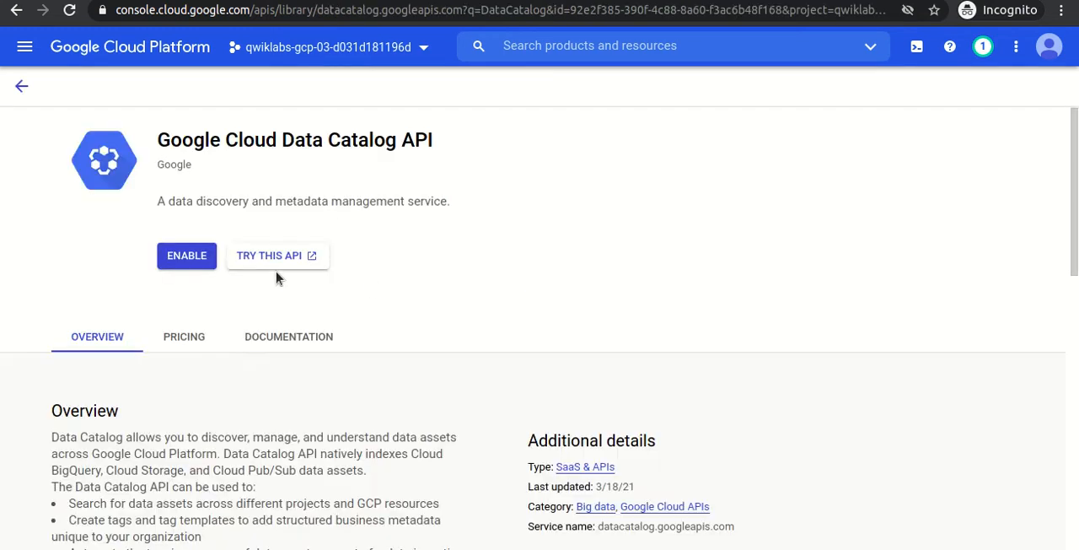
Enable the Google Cloud Data Catalog API and open BigQuery for the lab project.
left_click(189, 260)
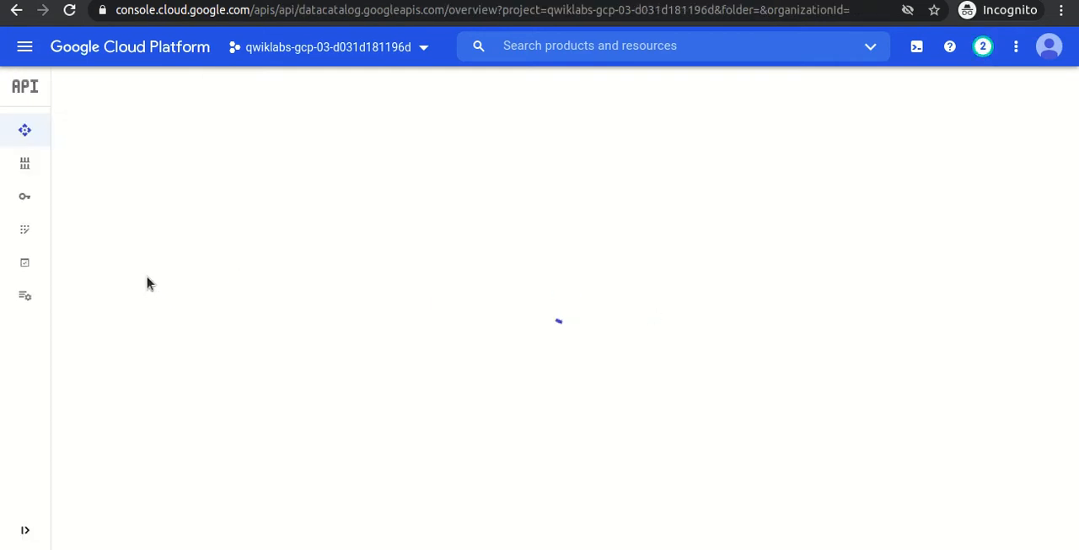
left_click(23, 51)
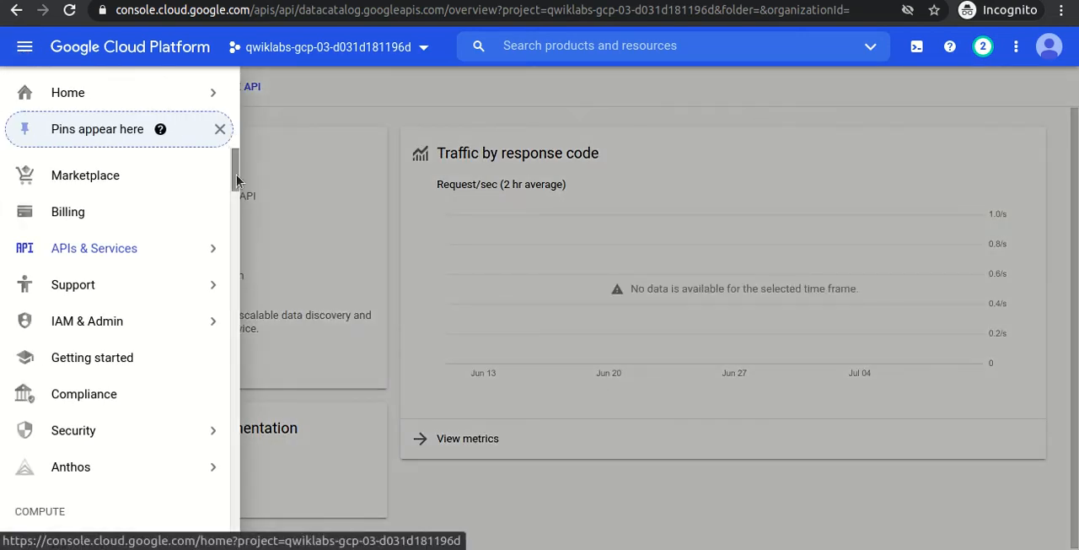
left_click_drag(236, 174, 221, 412)
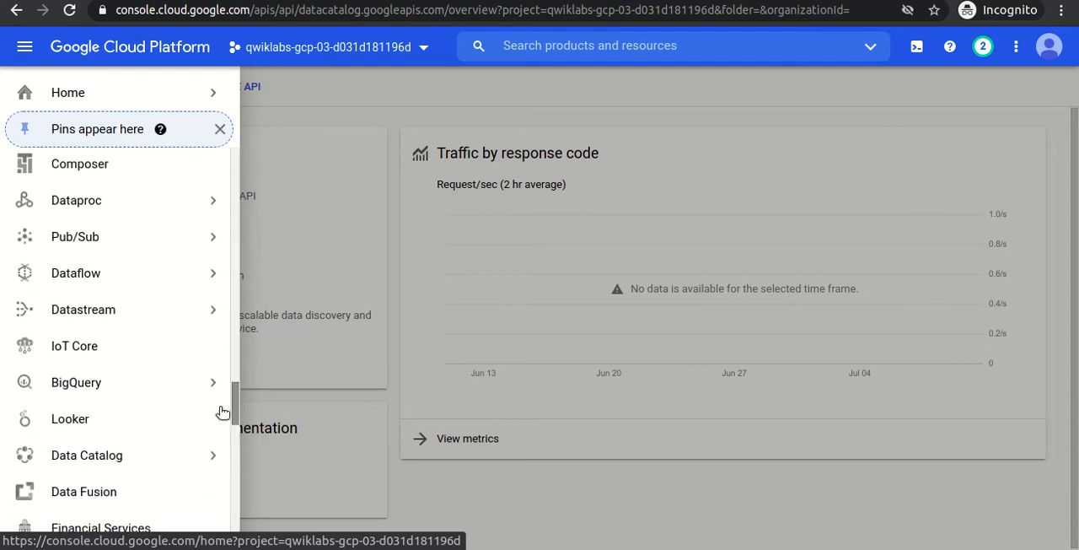
left_click(137, 389)
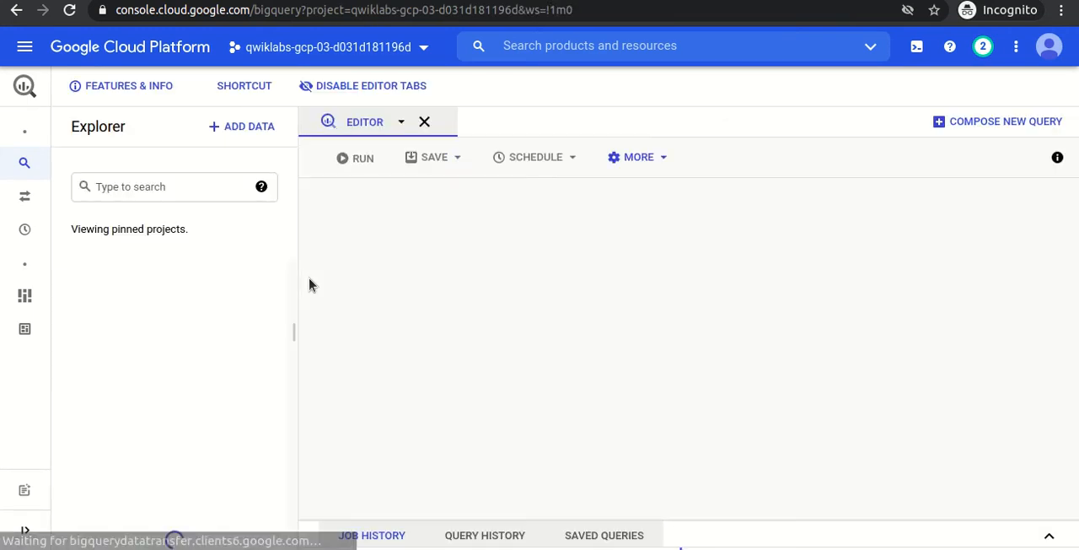
Close the empty query editor and unpin bigquery-public-data and the other qwiklabs-gcp-02 project from the Explorer.
left_click(424, 121)
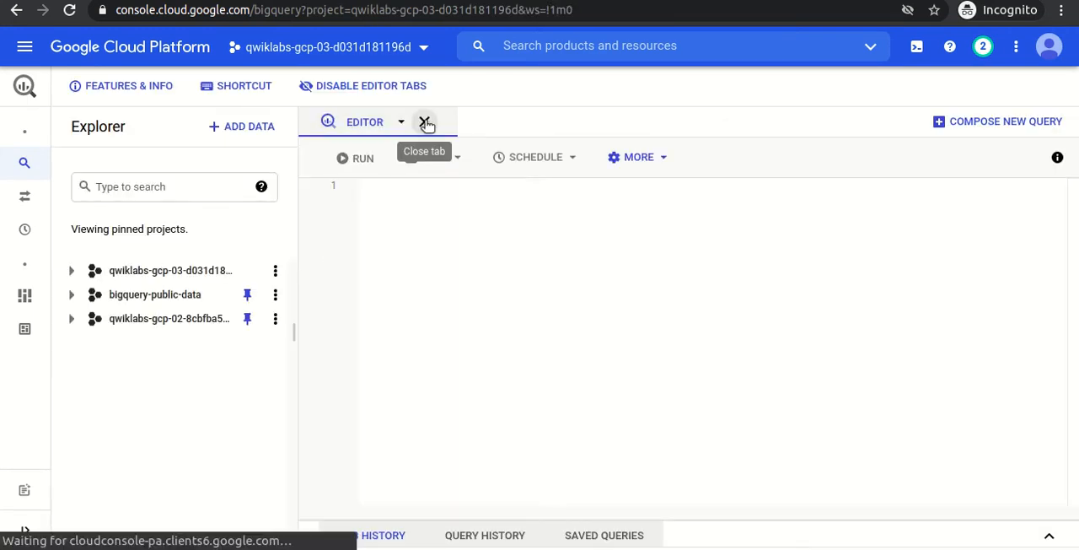
left_click(275, 295)
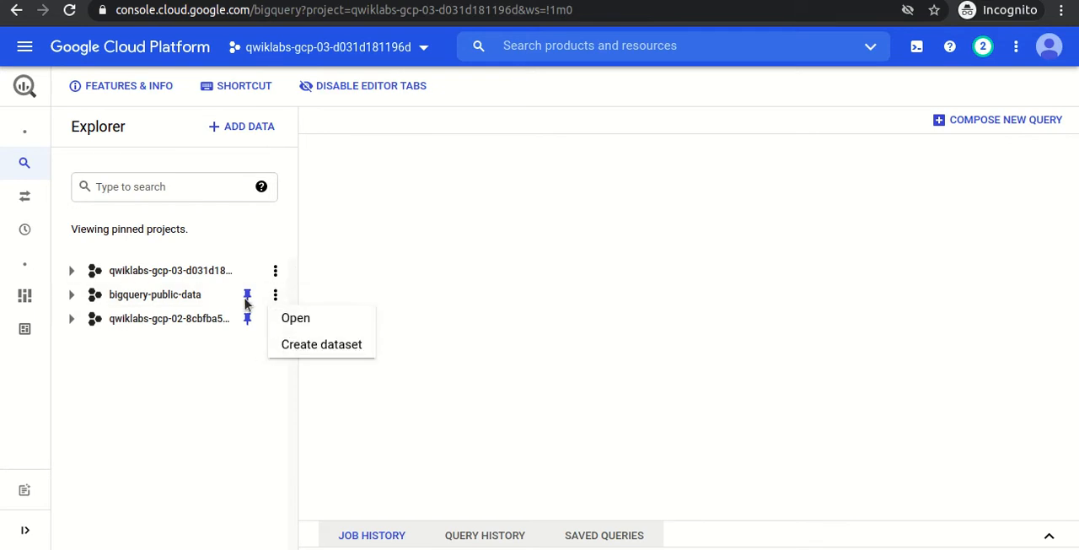
left_click(248, 301)
left_click(248, 297)
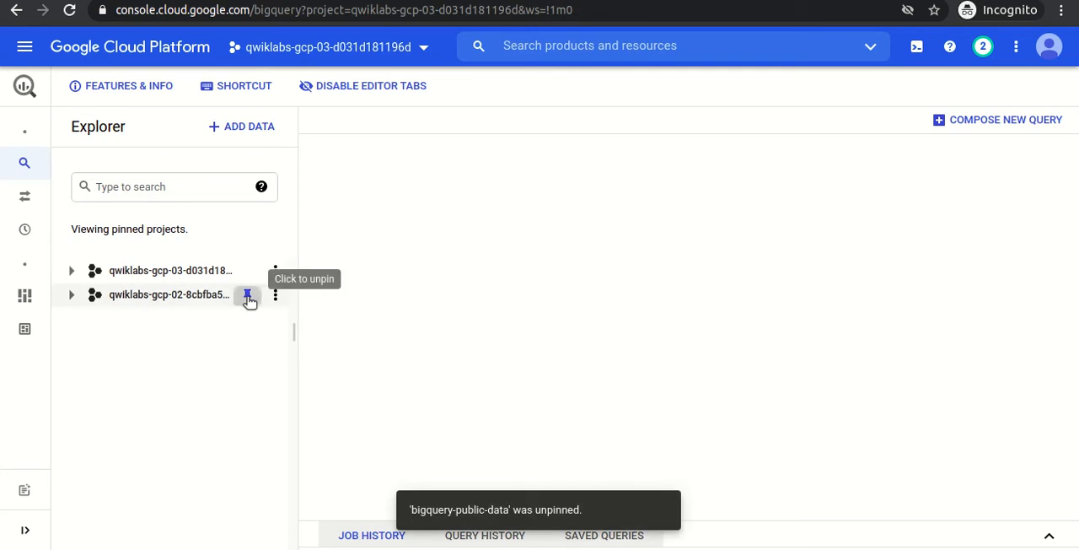
left_click(248, 297)
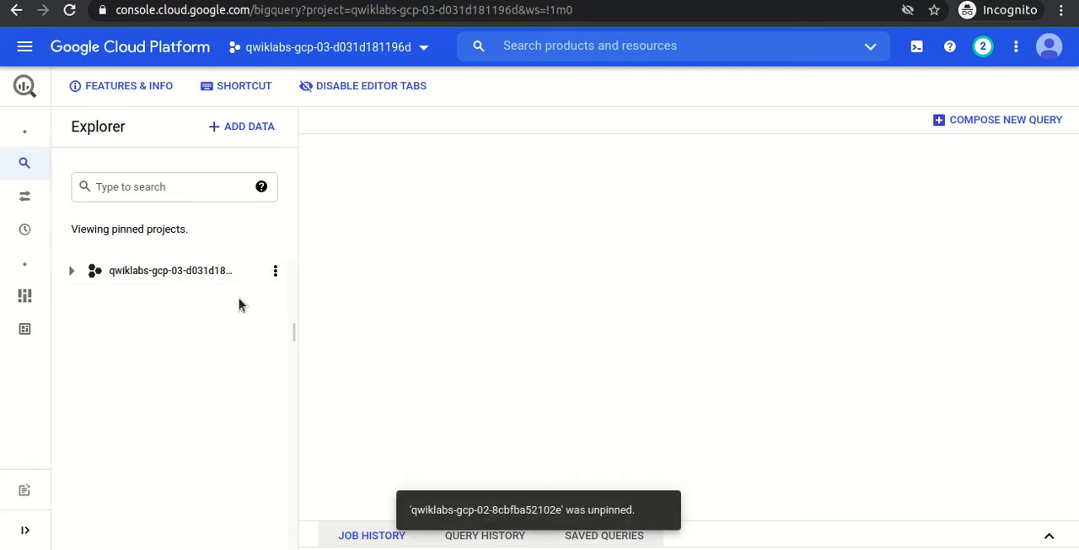
Sign out of the student account and reopen the Google Console from the lab page, checking the lab profile.
left_click(1047, 52)
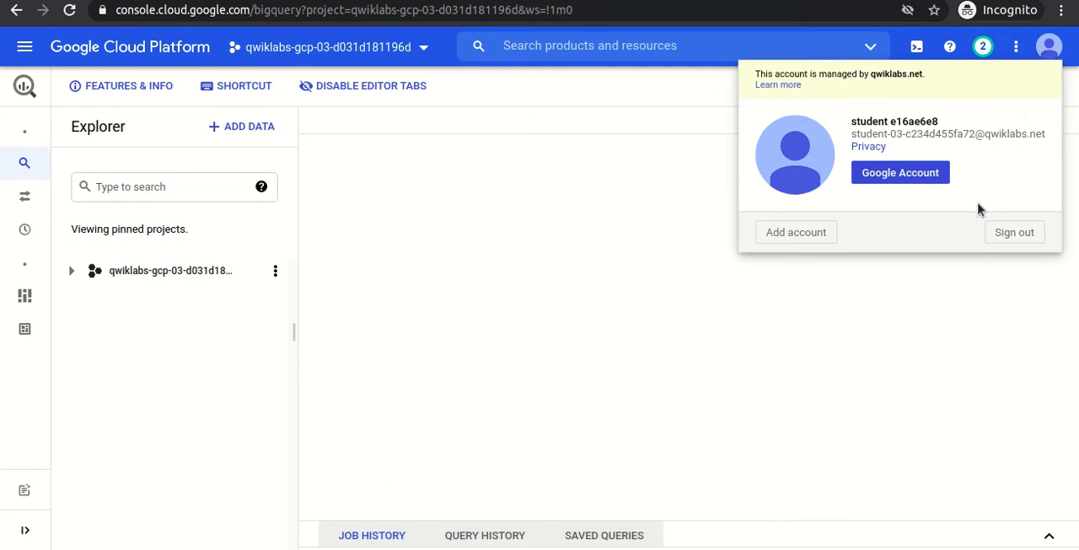
left_click(1014, 235)
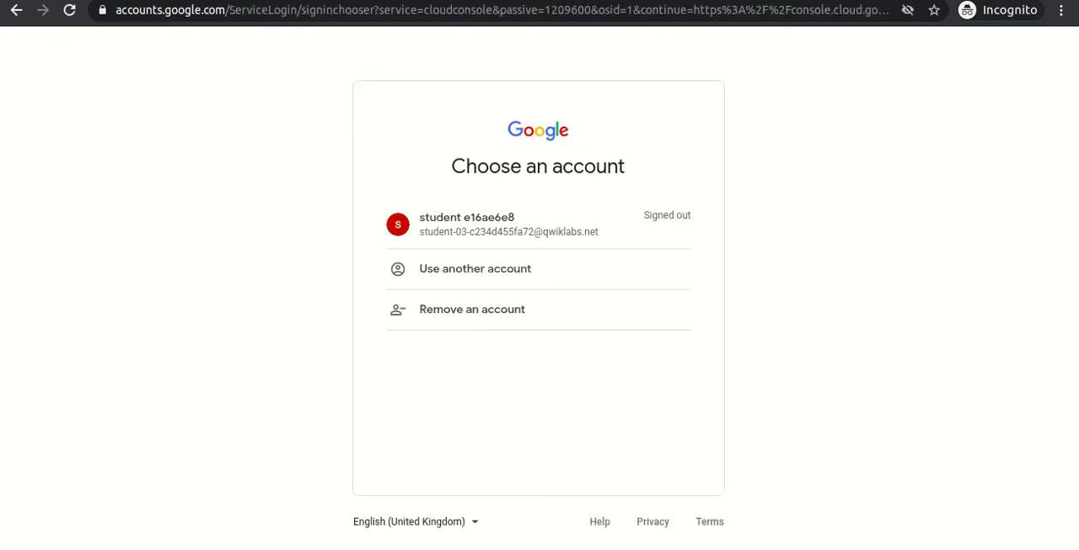
key("ctrl+shift+Tab")
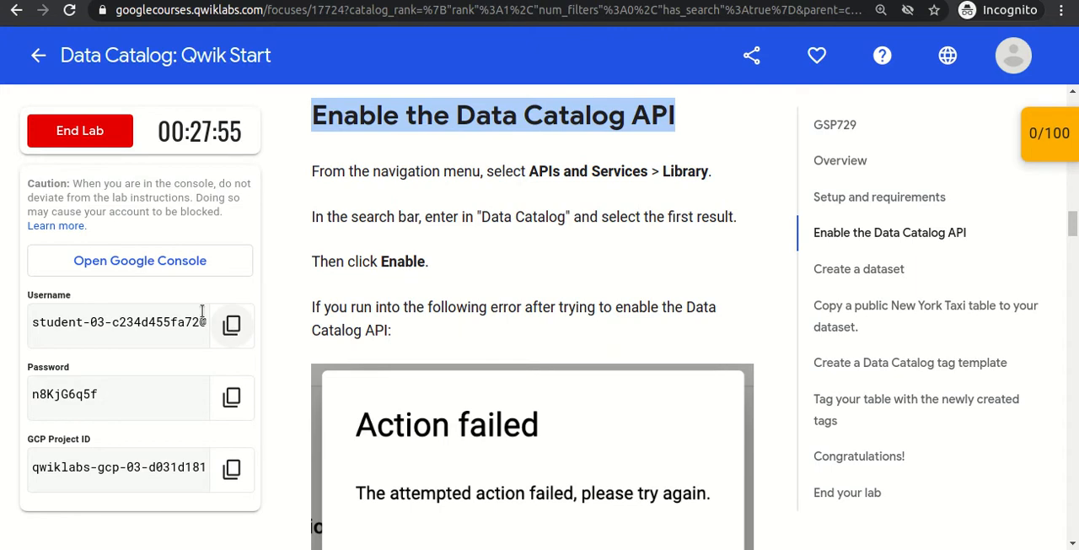
left_click(153, 264)
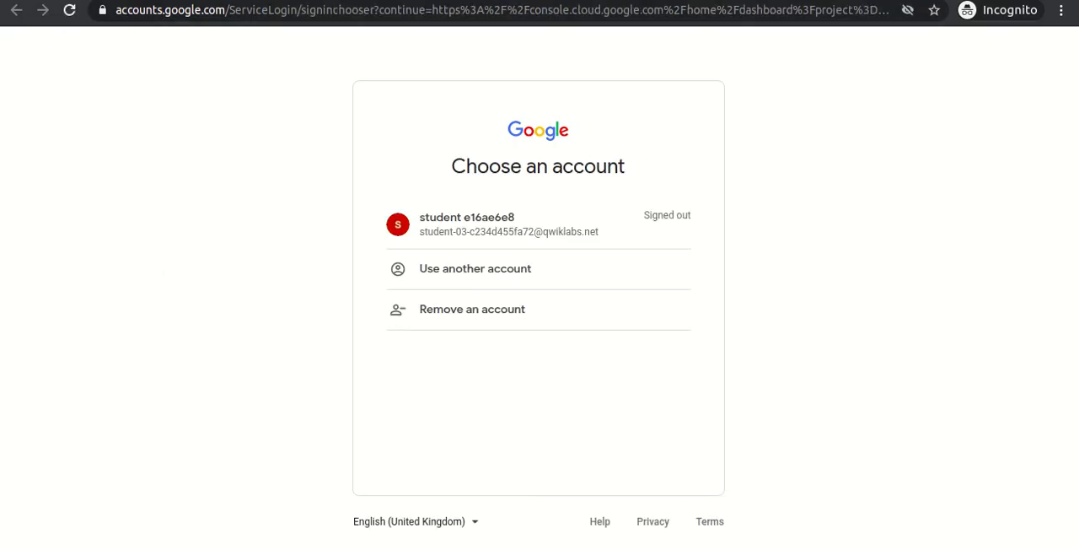
left_click(110, 1)
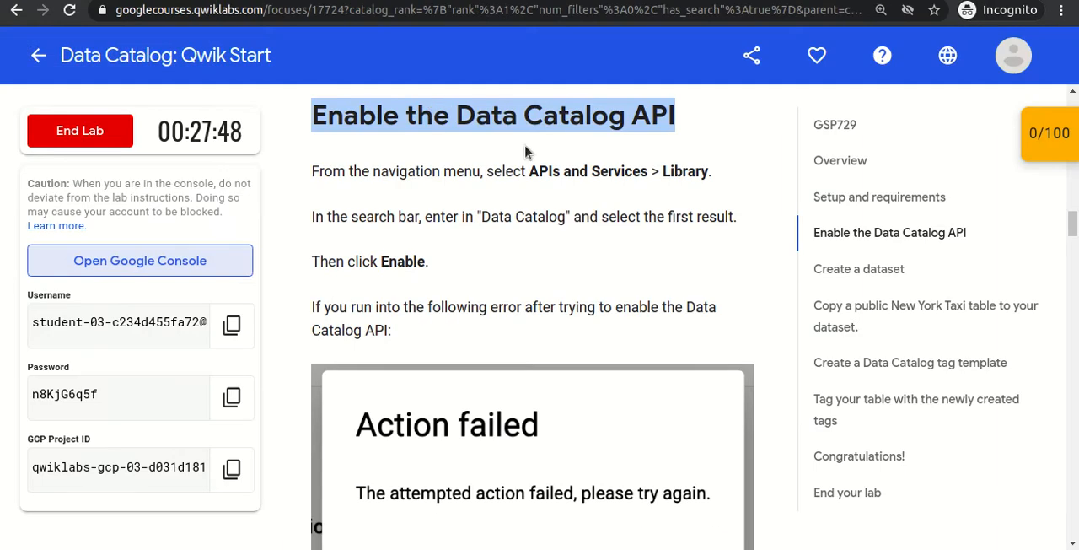
left_click(1015, 59)
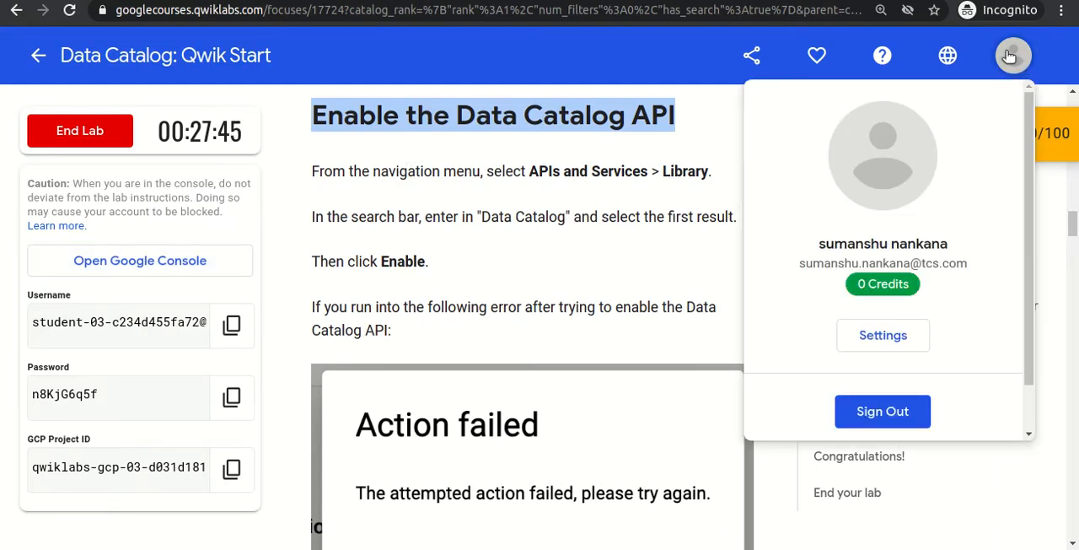
left_click(516, 198)
left_click(312, 1)
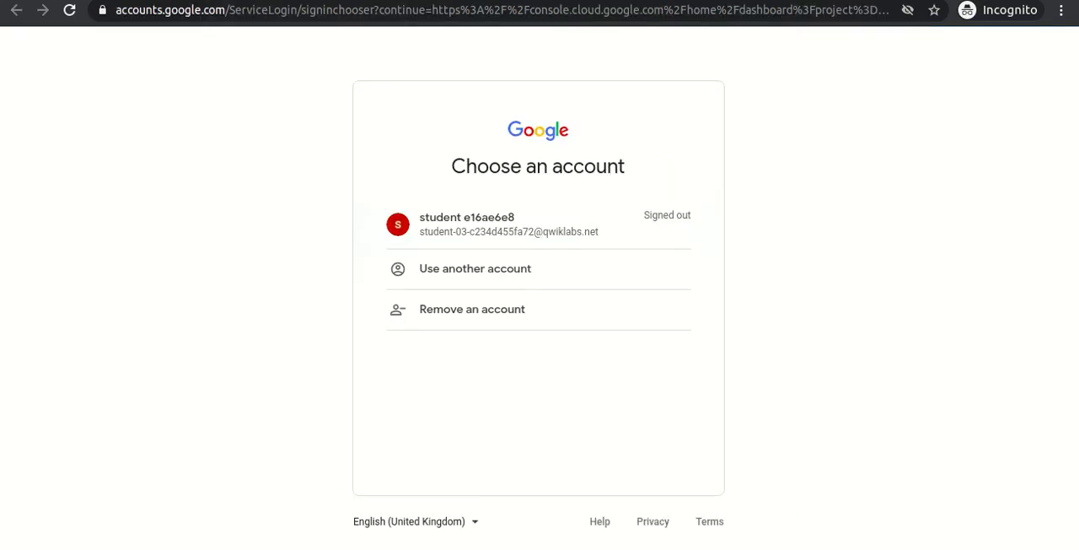
Sign back in to Google Cloud with the student account, pasting the account password copied from the lab page.
left_click(527, 227)
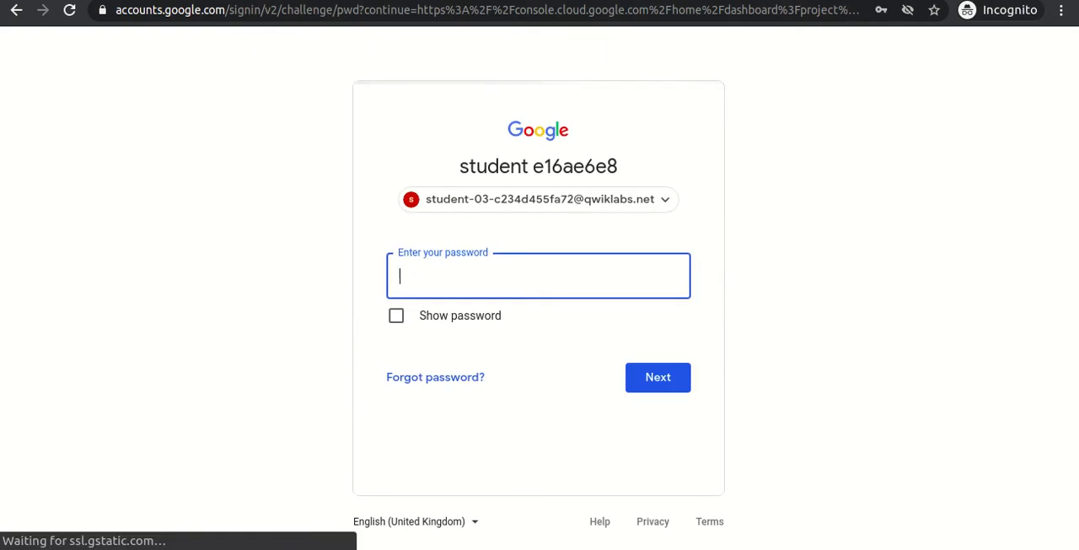
left_click(203, 1)
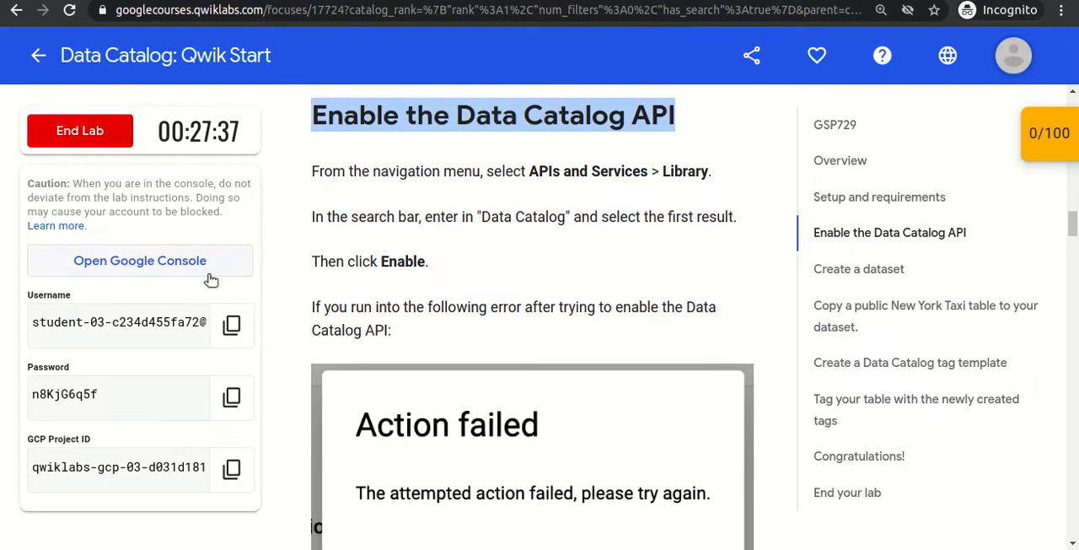
left_click(233, 398)
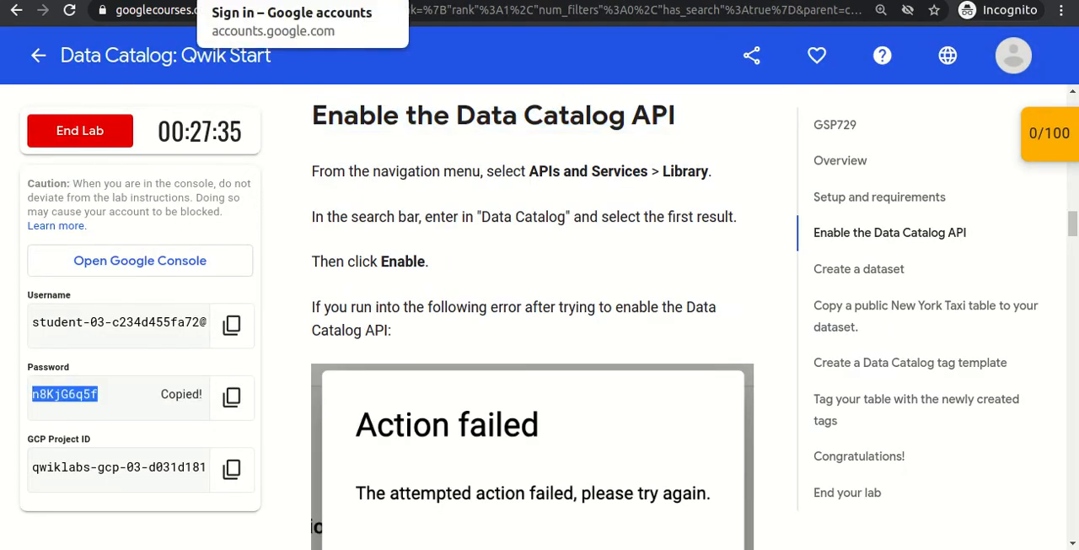
left_click(308, 1)
left_click(666, 384)
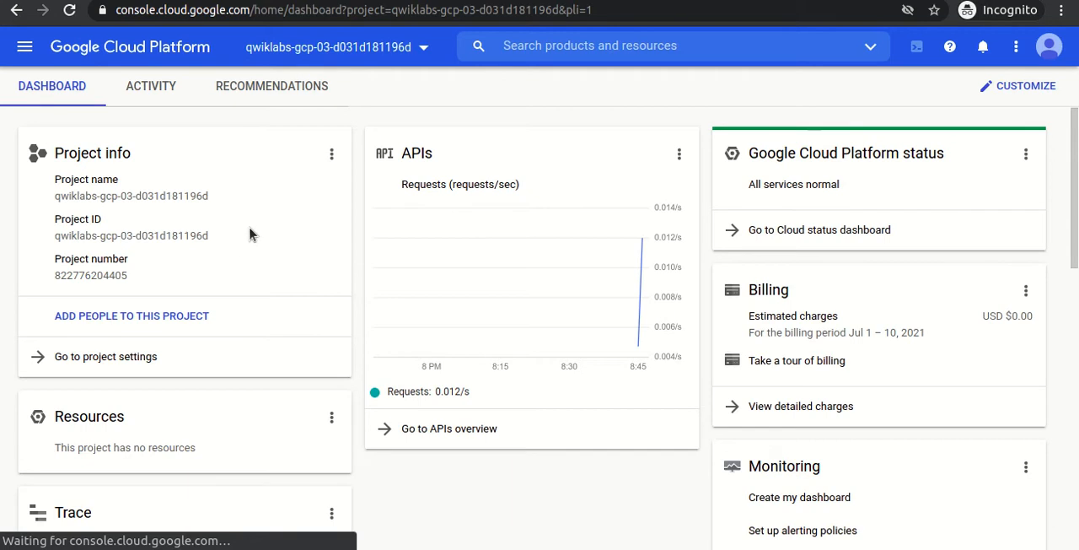
Open BigQuery from the project dashboard and expand the lab project in the Explorer.
left_click(25, 49)
left_click_drag(236, 177, 234, 405)
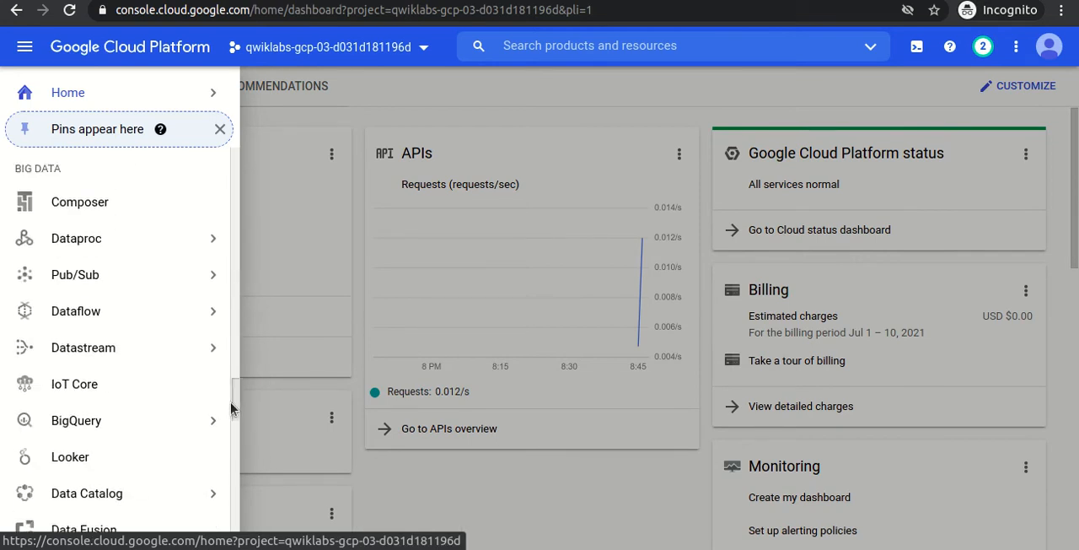
left_click(154, 409)
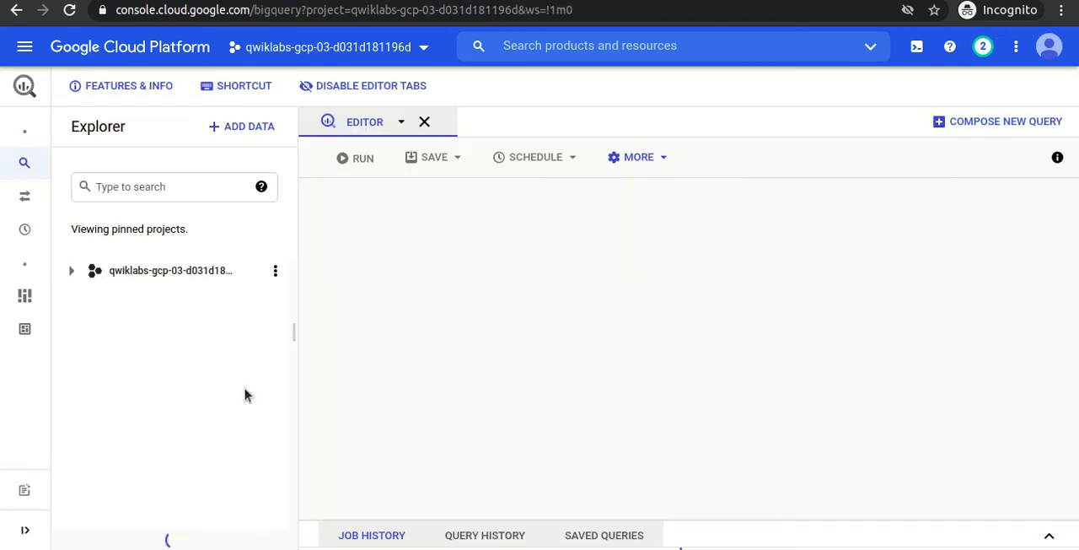
left_click(70, 272)
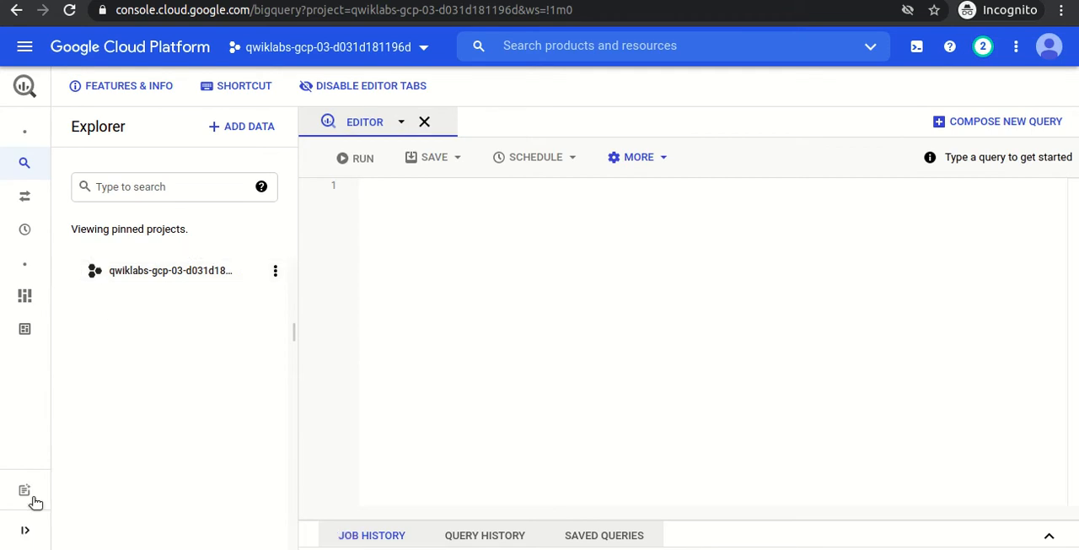
mouse_move(157, 357)
Start a new dataset in the lab project and copy the dataset ID demo_dataset from the lab instructions.
left_click(277, 271)
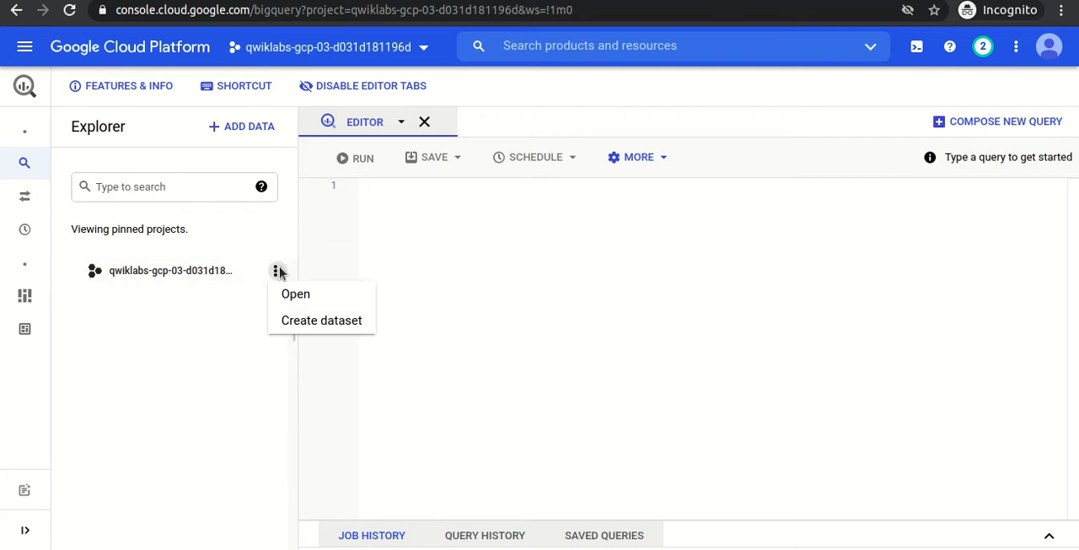
left_click(296, 321)
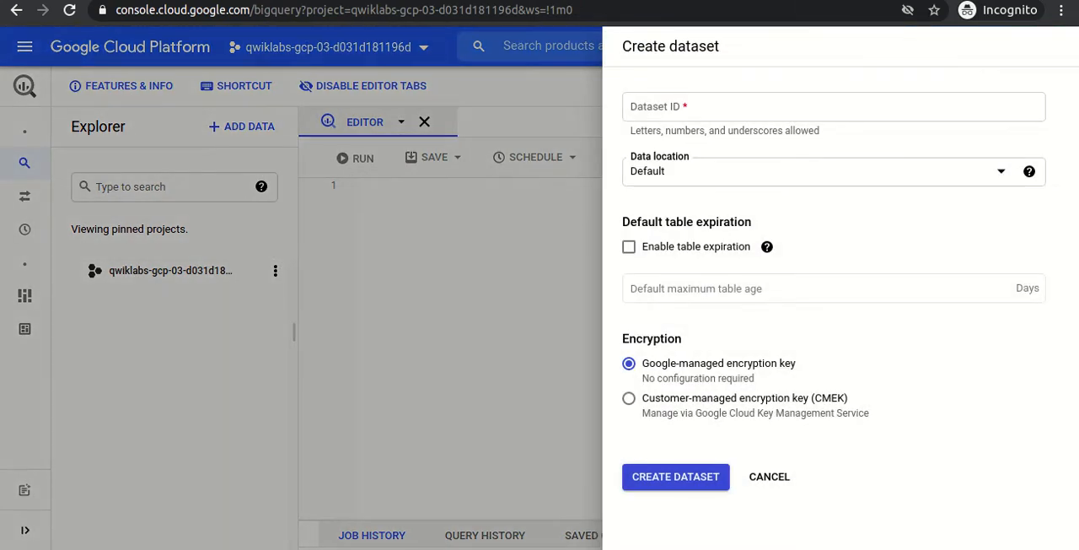
left_click(102, 1)
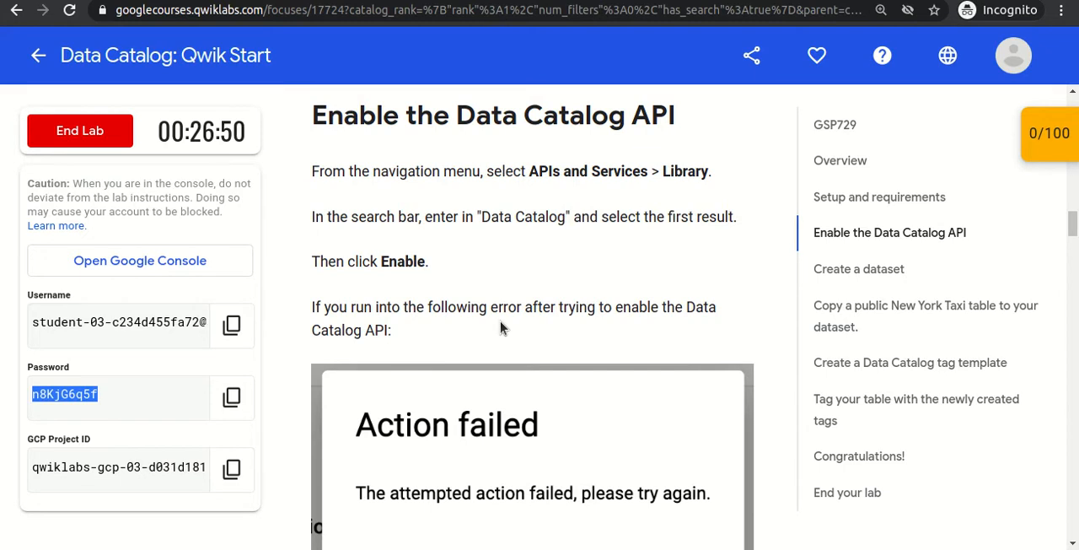
scroll(501, 328, "down", 8)
scroll(501, 322, "down", 10)
scroll(501, 322, "down", 7)
scroll(501, 322, "down", 5)
scroll(501, 322, "down", 3)
double_click(508, 281)
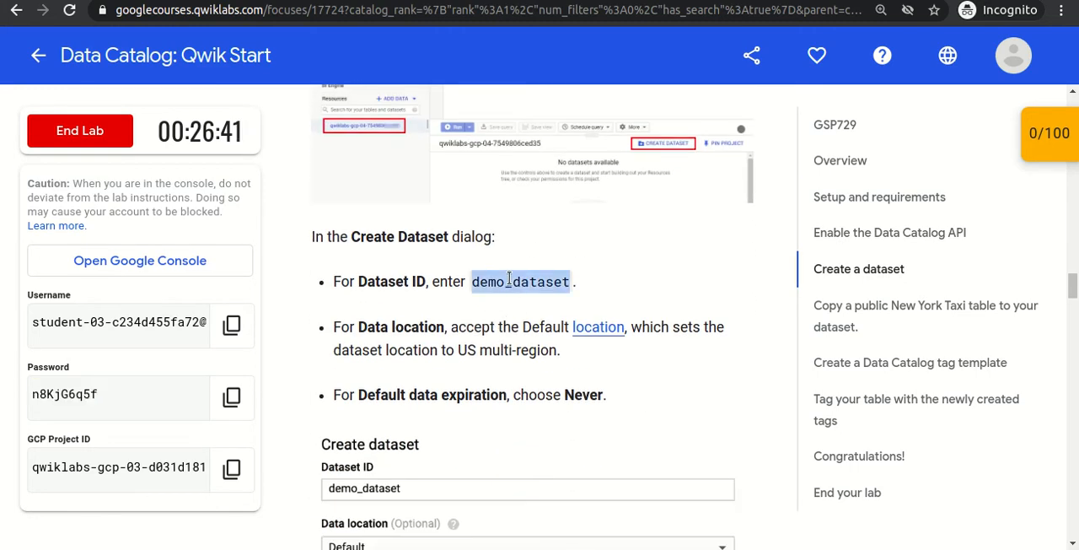
Create the dataset with the ID demo_dataset, keeping the default location and encryption, and expand it in the Explorer.
key("alt+Tab")
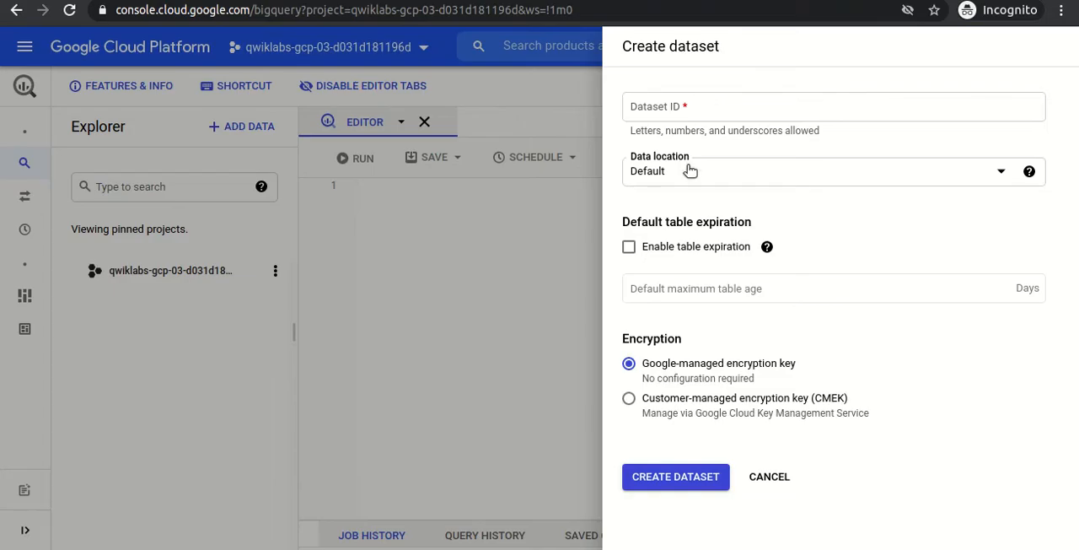
left_click(681, 106)
key("ctrl+v")
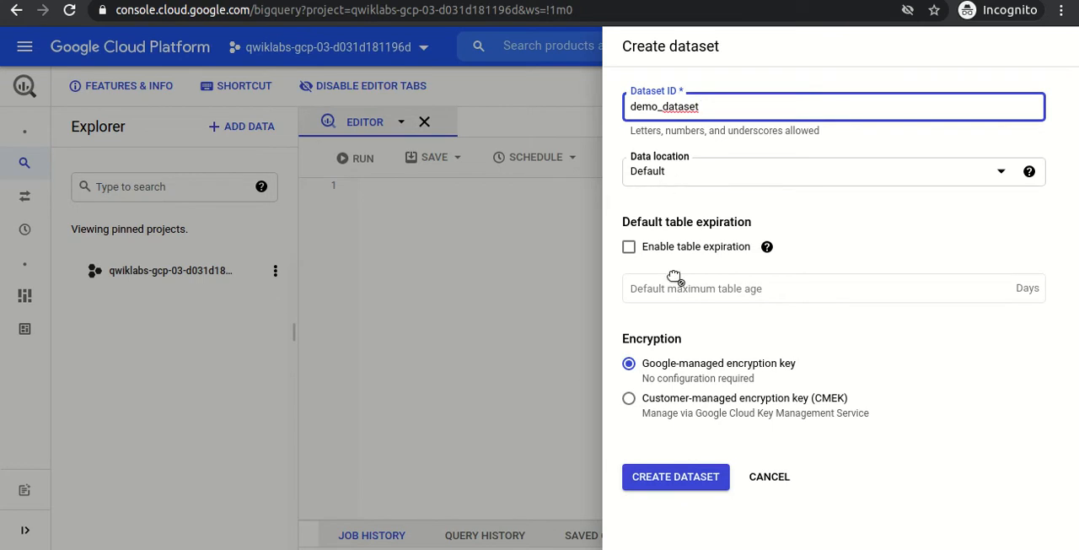
left_click(675, 479)
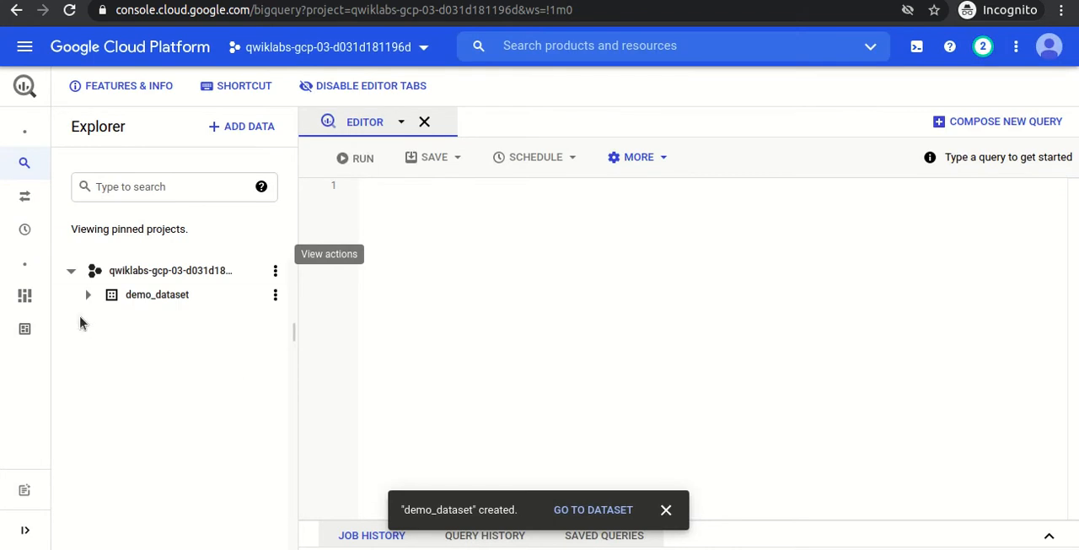
left_click(87, 295)
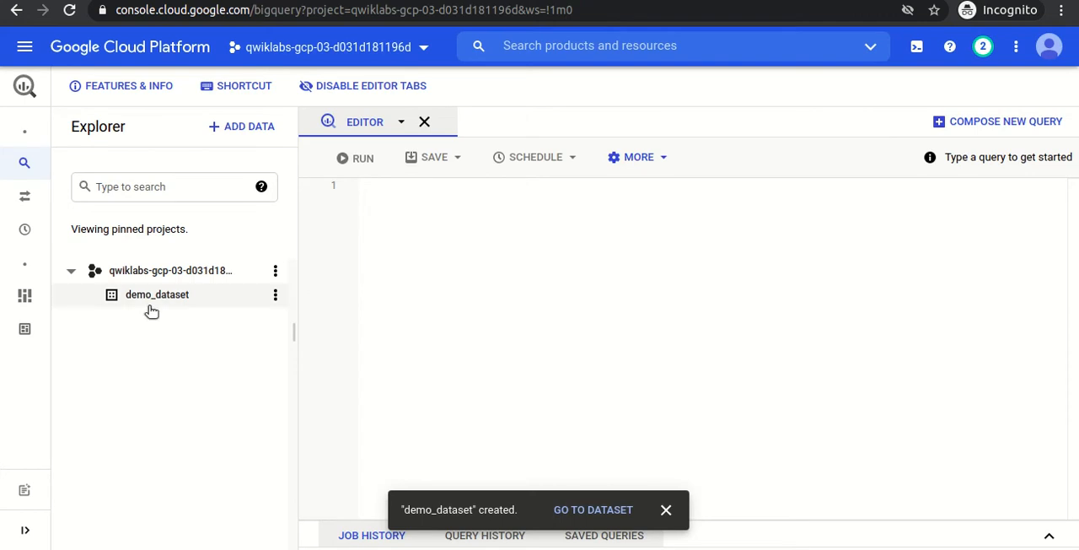
Check the progress of the "Create a dataset" objective in the lab instructions and return to BigQuery.
left_click(168, 0)
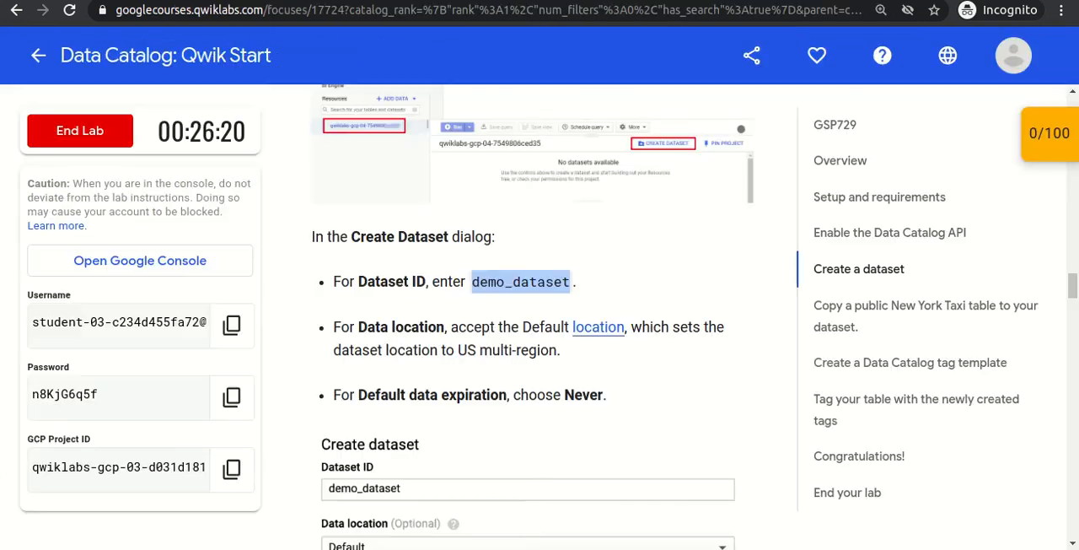
scroll(416, 350, "down", 6)
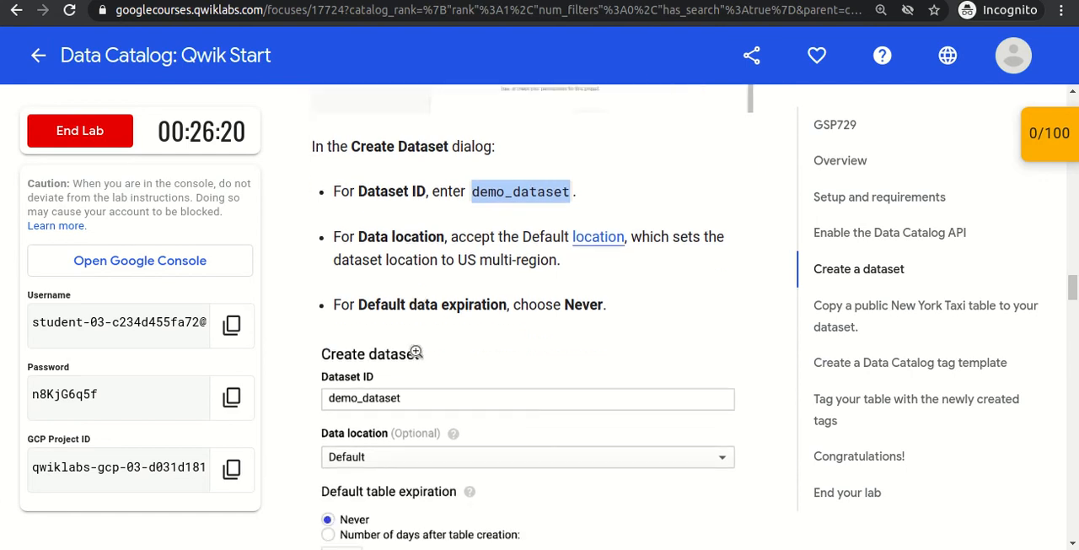
scroll(416, 356, "down", 1)
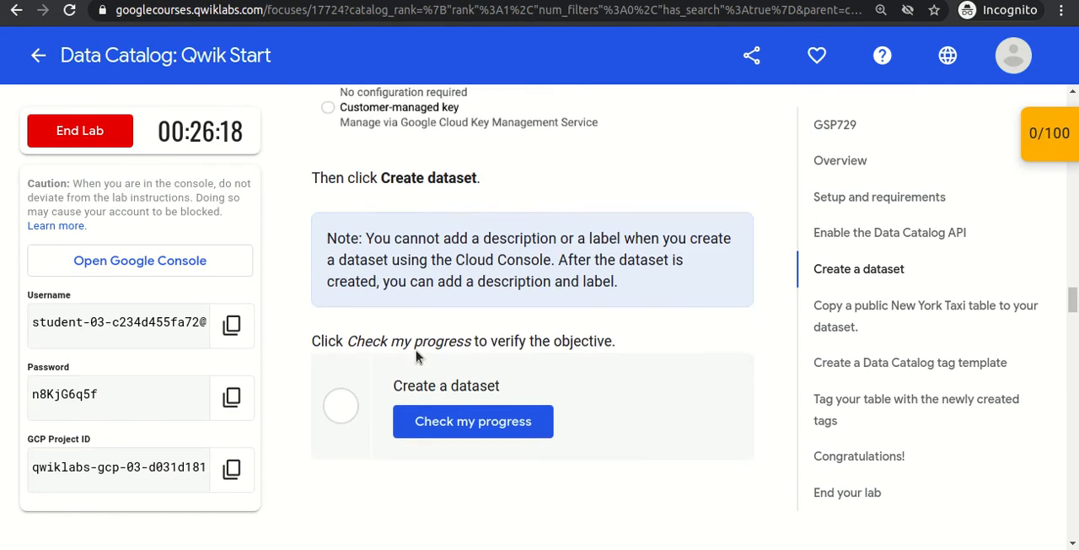
left_click(439, 419)
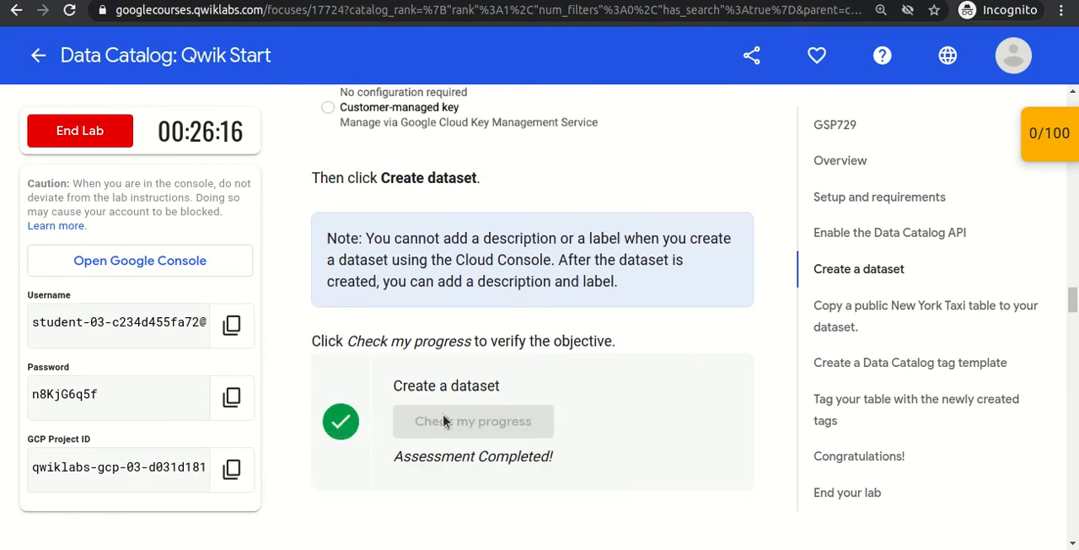
key("ctrl+Tab")
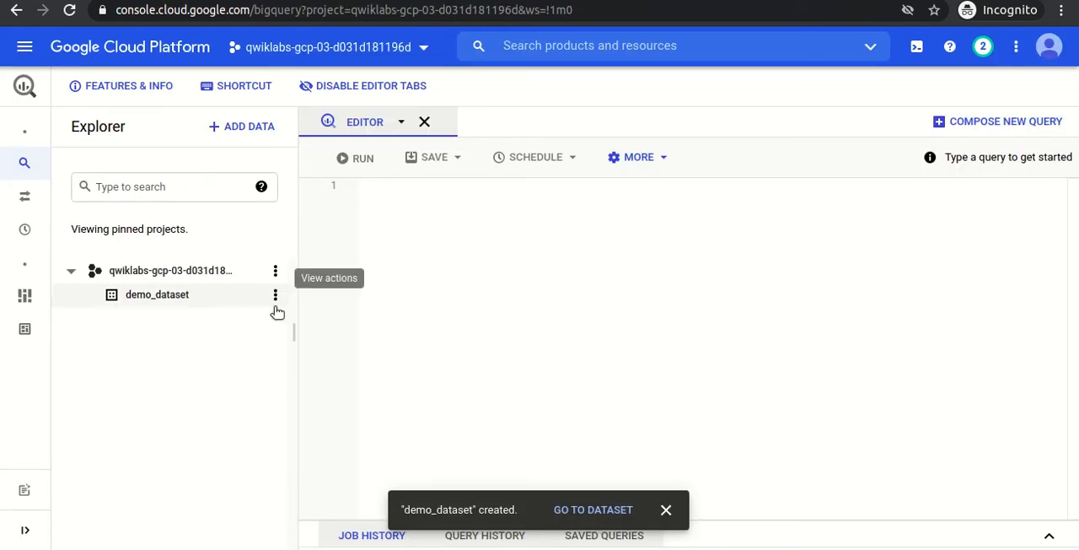
left_click(275, 272)
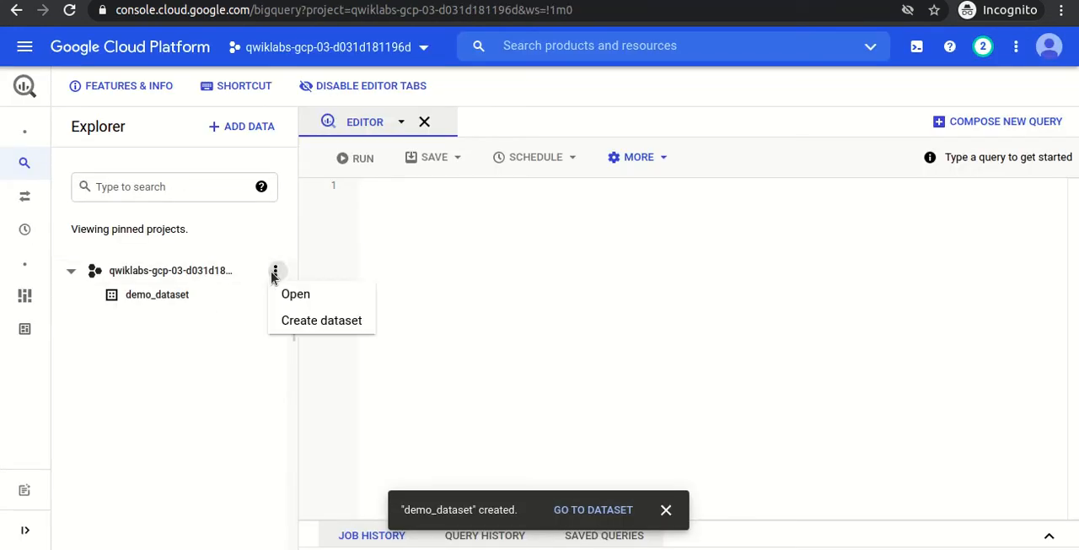
left_click(287, 319)
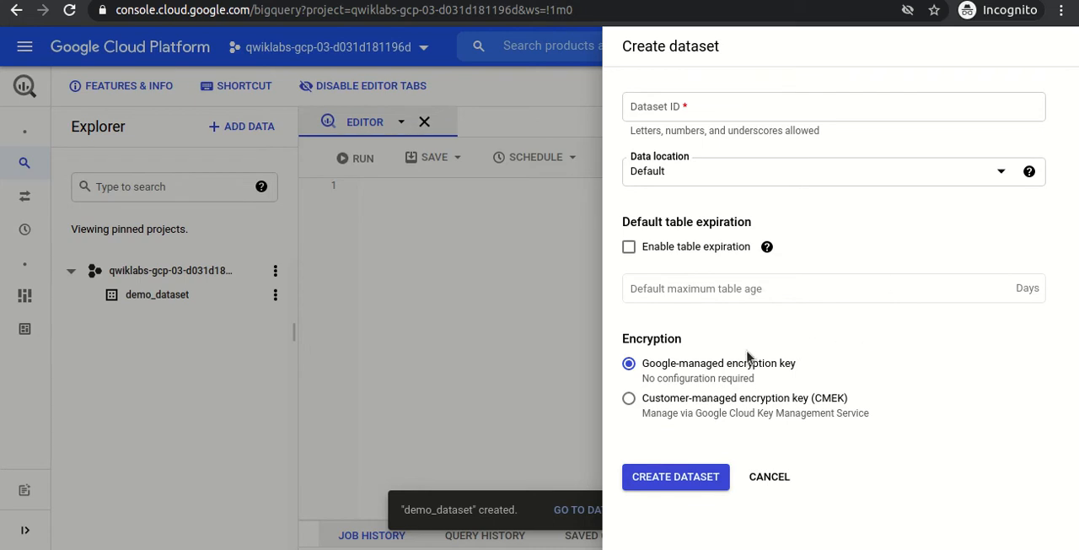
left_click(768, 477)
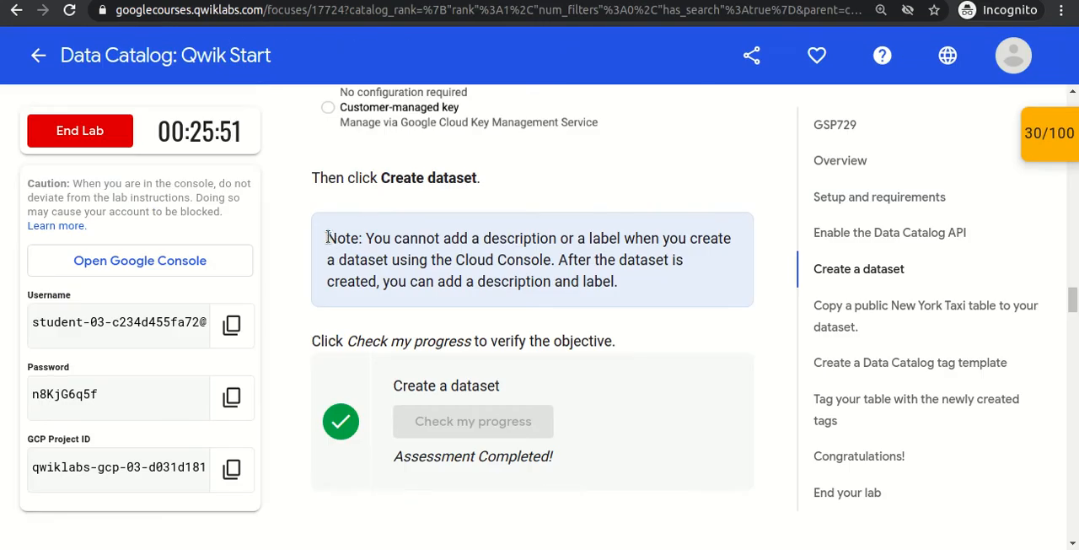
left_click_drag(327, 238, 480, 296)
left_click(545, 297)
left_click(321, 1)
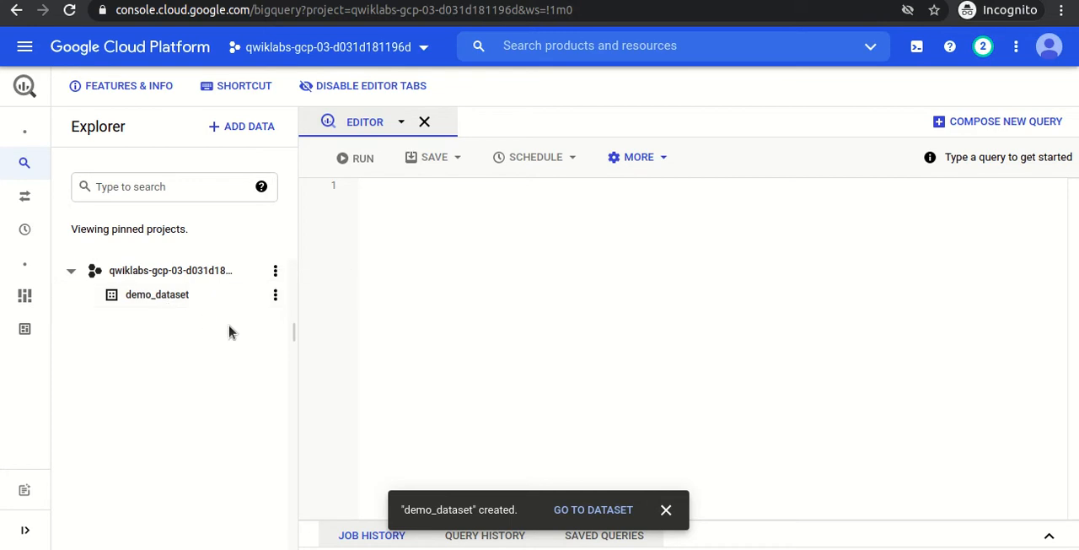
Dismiss the dataset creation notification and open the public datasets catalogue for adding data.
left_click(666, 511)
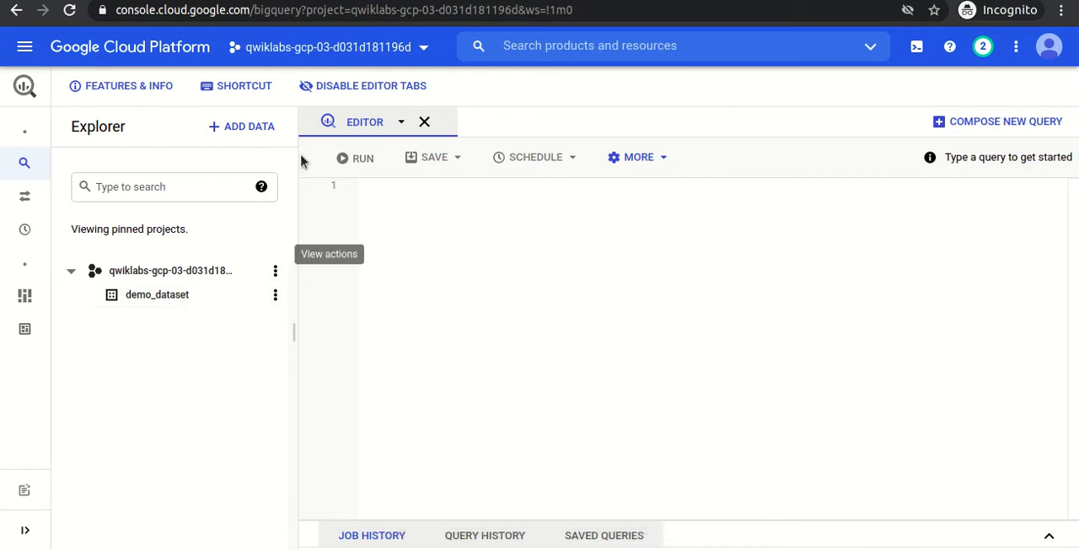
left_click(235, 134)
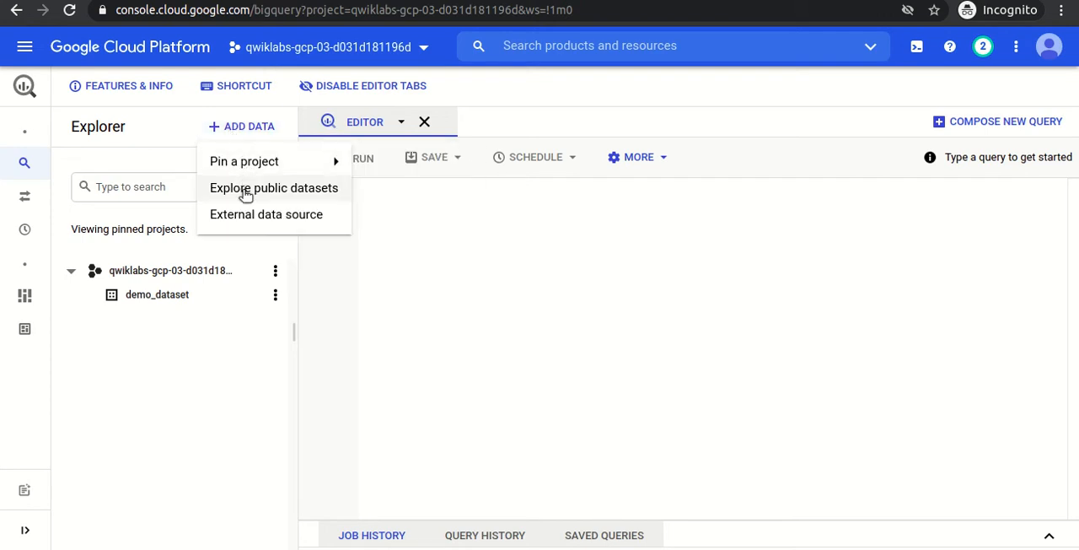
left_click(456, 321)
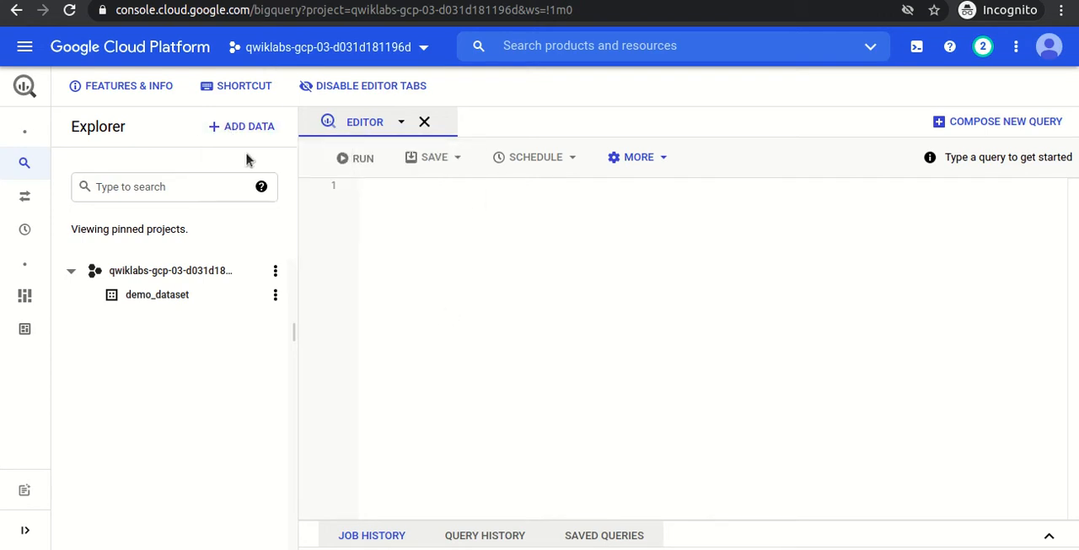
left_click(236, 127)
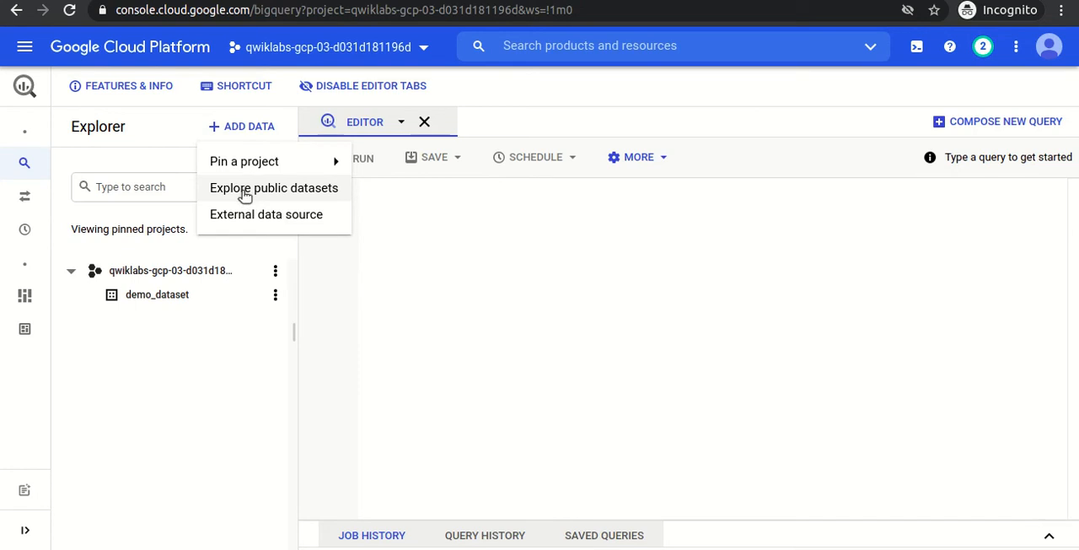
left_click(244, 193)
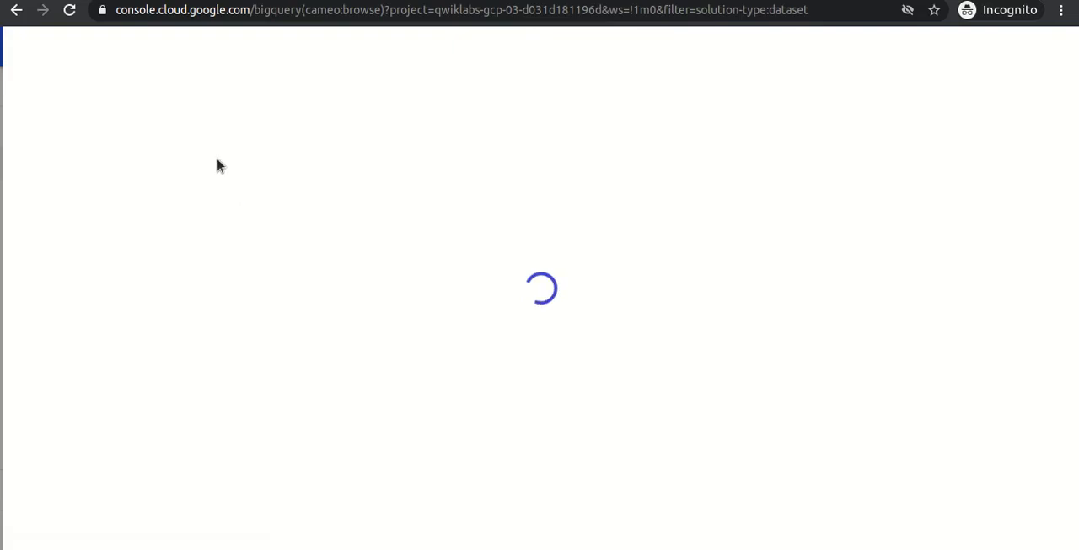
Copy NYC TLC Trips from the lab instructions, search the public datasets for it, and view the matching dataset in BigQuery.
left_click(116, 1)
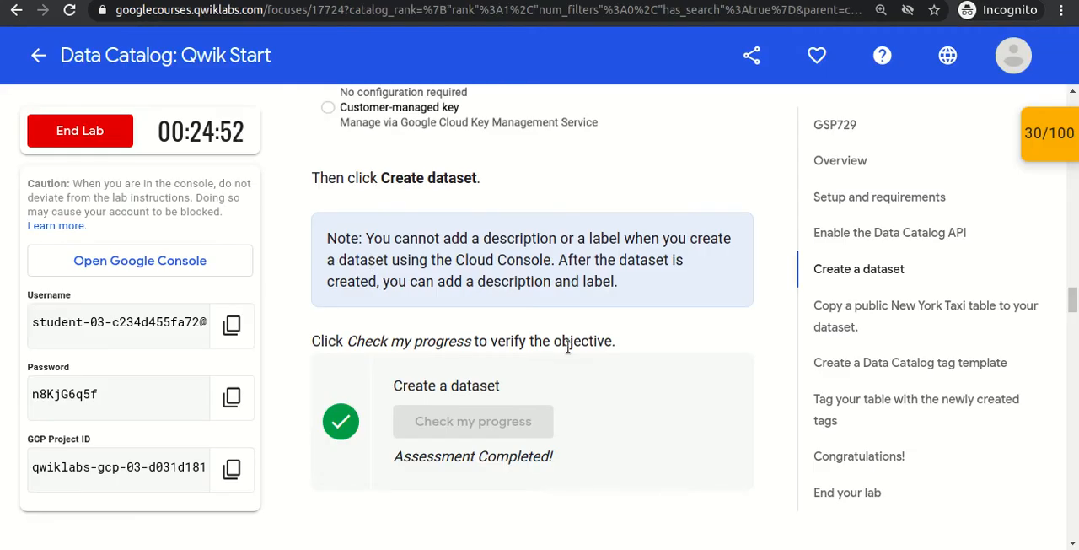
scroll(567, 348, "down", 5)
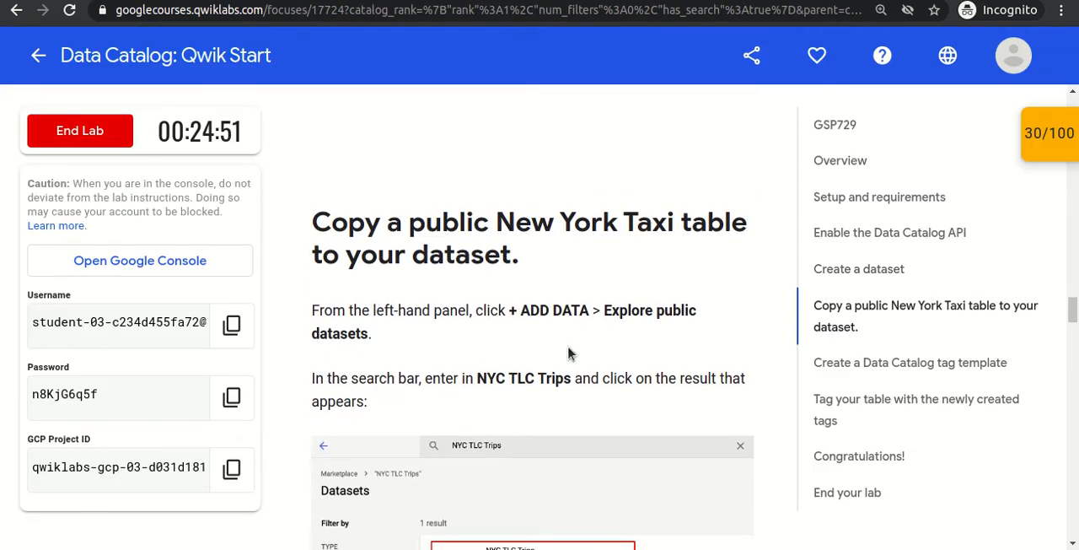
left_click_drag(477, 378, 574, 380)
key("ctrl+c")
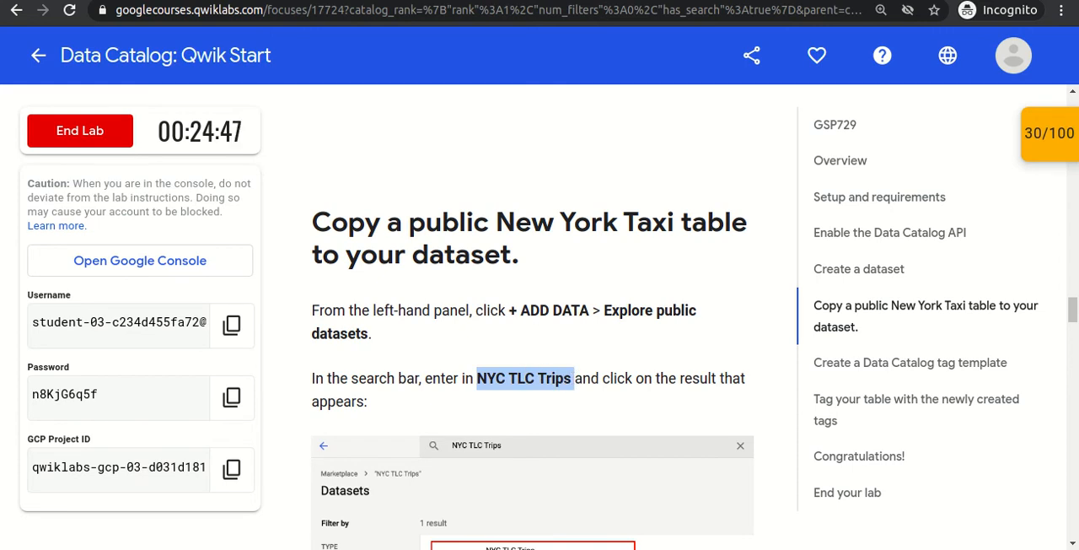
left_click(432, 1)
key("ctrl+v")
key("Return")
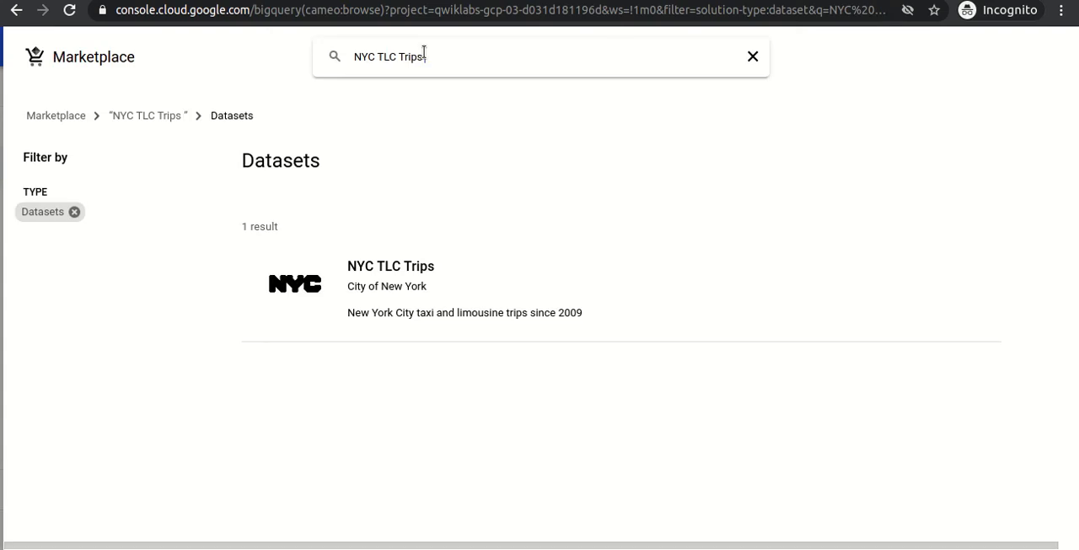
left_click(405, 303)
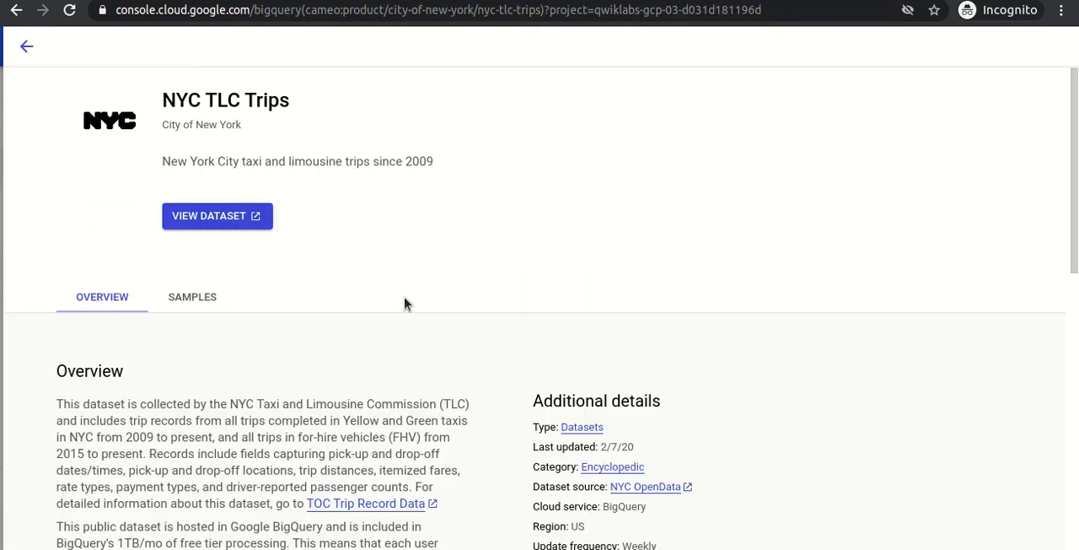
left_click(215, 217)
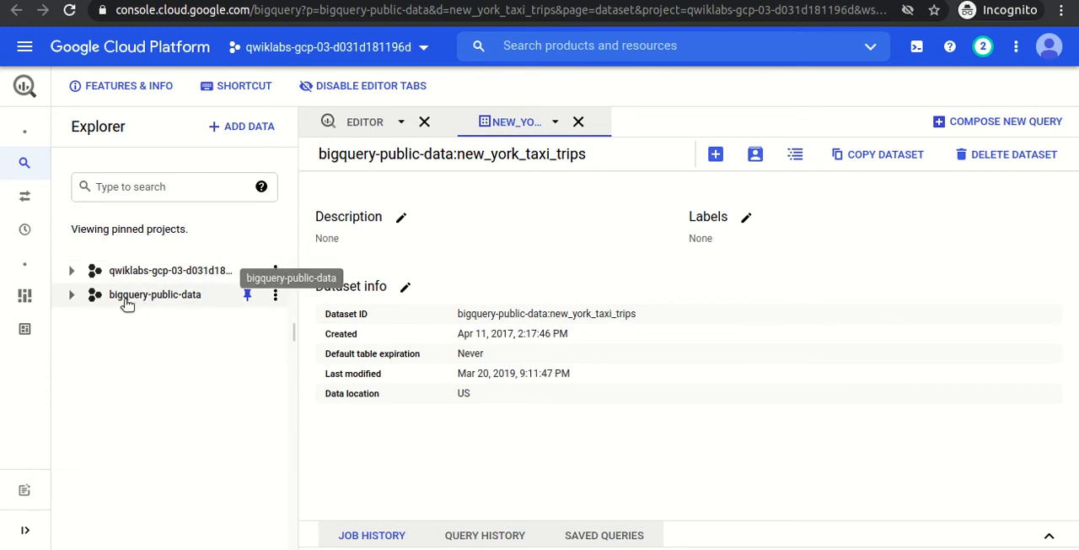
left_click(70, 296)
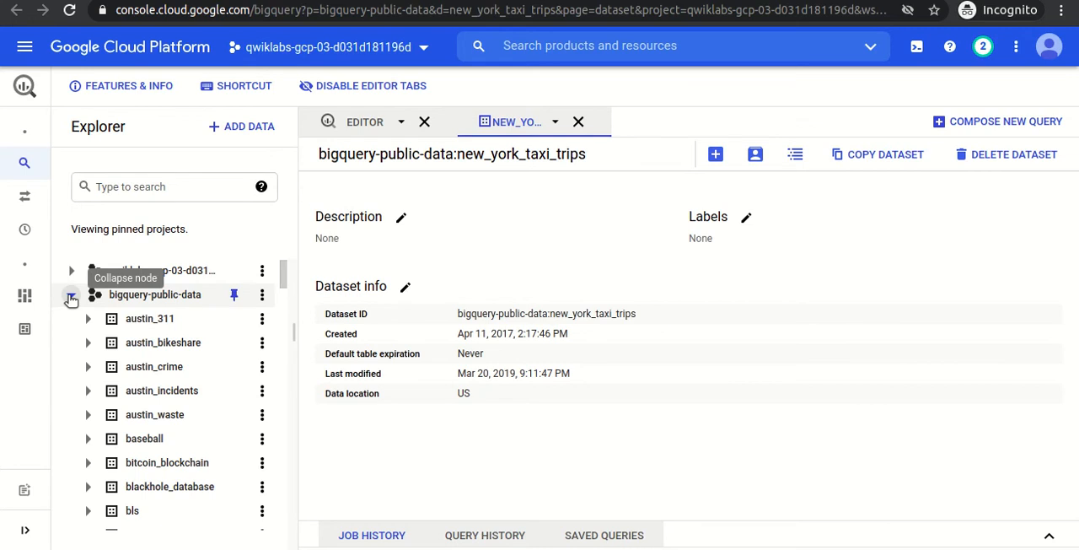
left_click(88, 321)
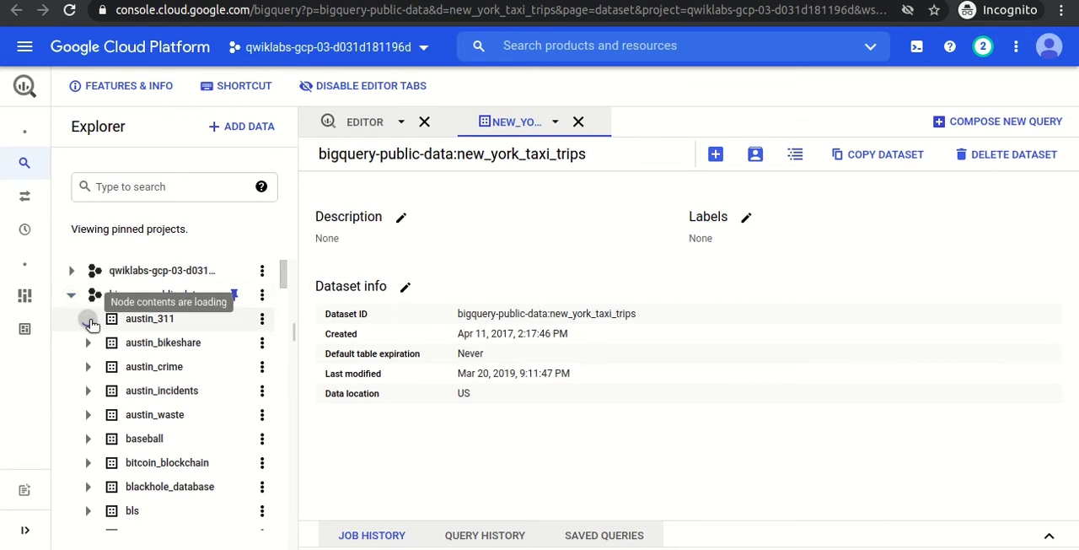
left_click(88, 320)
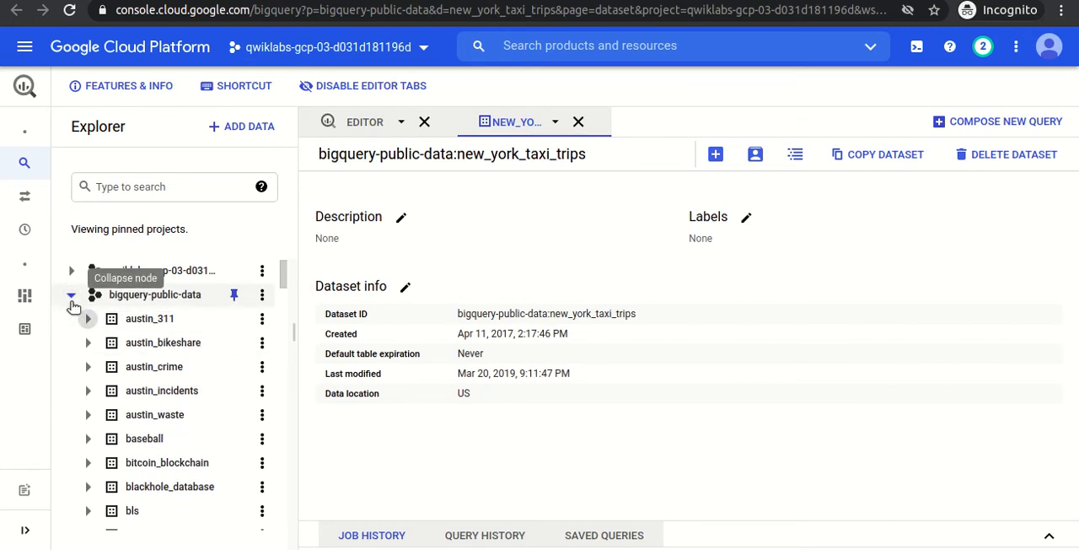
left_click(70, 300)
Read the lab's steps for copying the public taxi table and copy the dataset name new_york_taxi_trips.
left_click(76, 1)
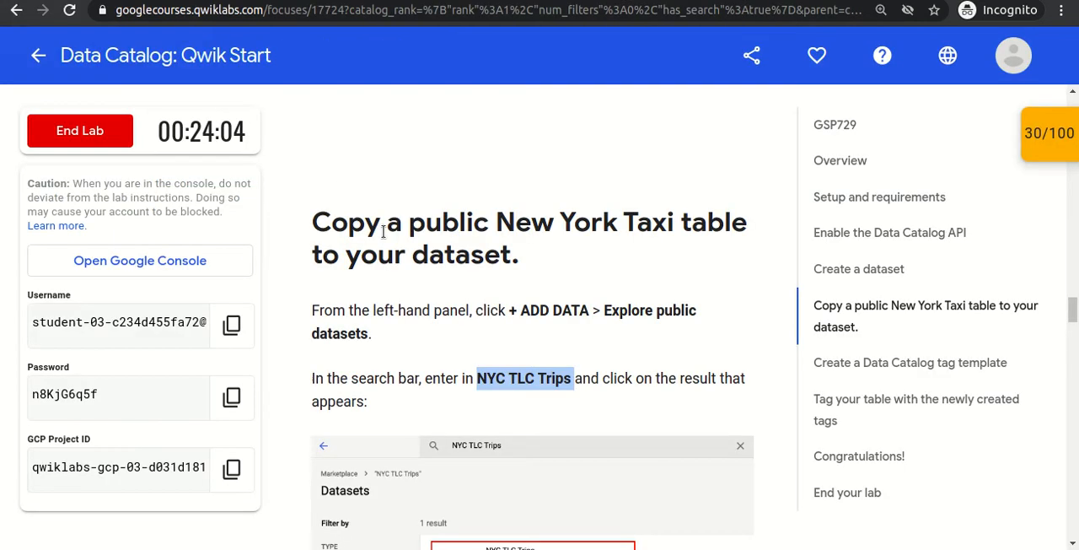
left_click(488, 316)
scroll(489, 316, "down", 5)
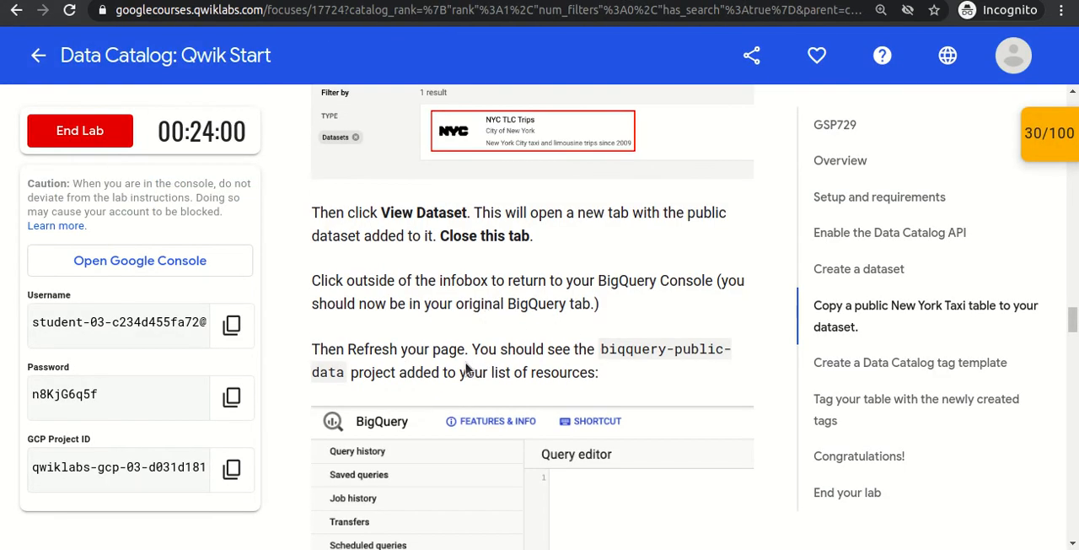
scroll(472, 369, "down", 1)
scroll(469, 358, "down", 5)
scroll(469, 358, "down", 1)
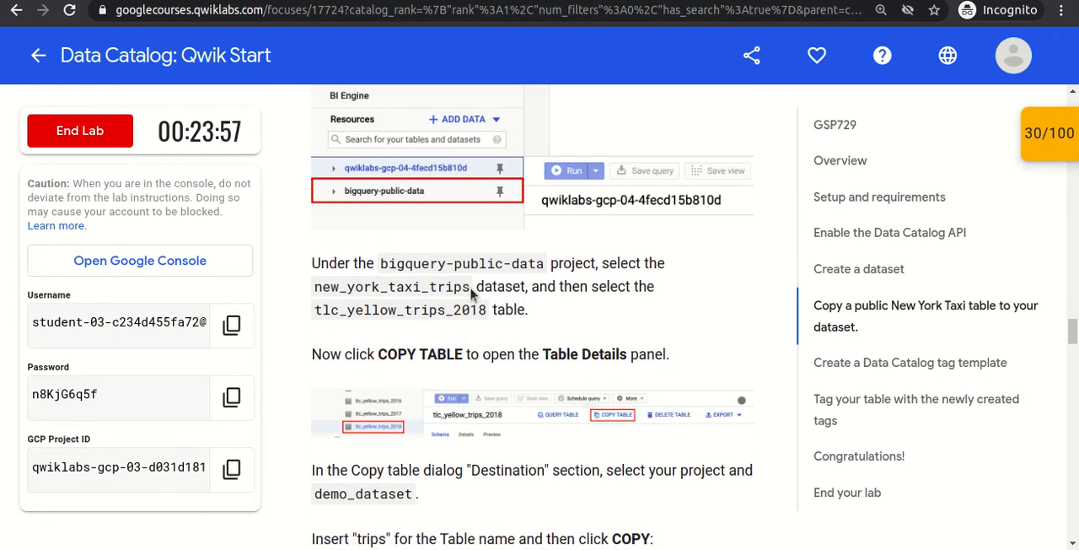
left_click_drag(472, 287, 314, 287)
key("ctrl+c")
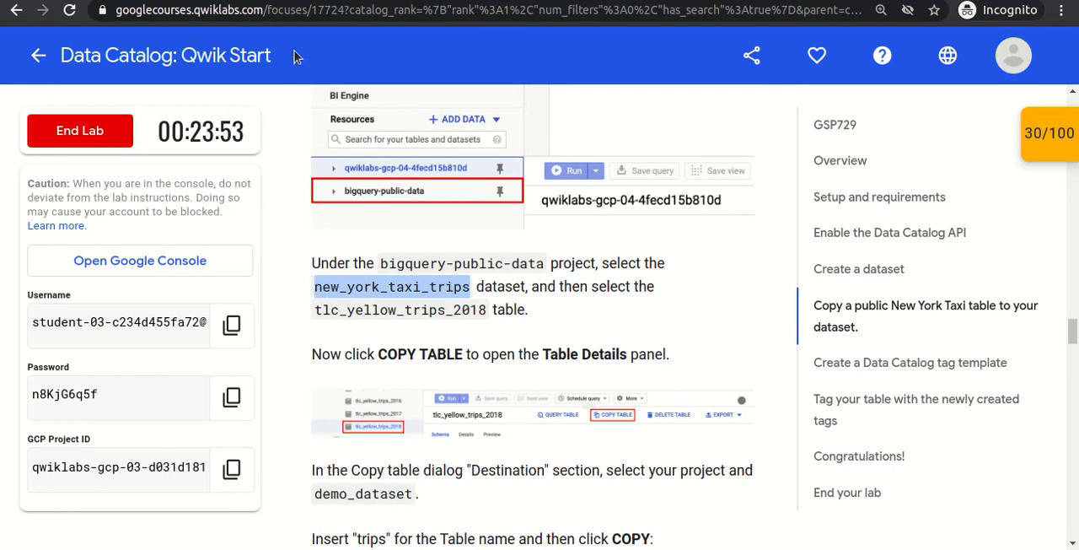
Search the BigQuery Explorer for new_york_taxi_trips and expand that dataset under bigquery-public-data.
left_click(300, 0)
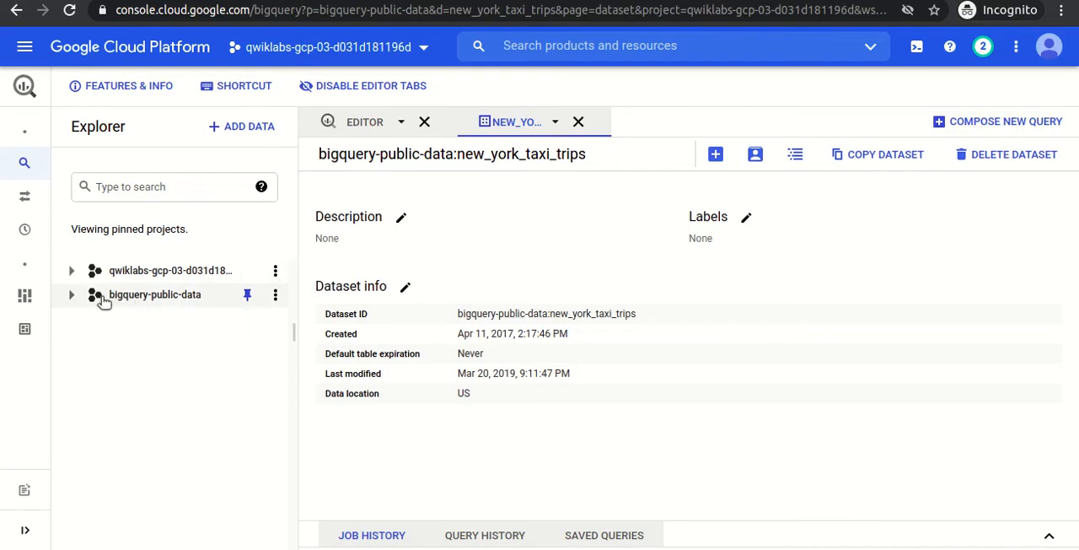
left_click(72, 296)
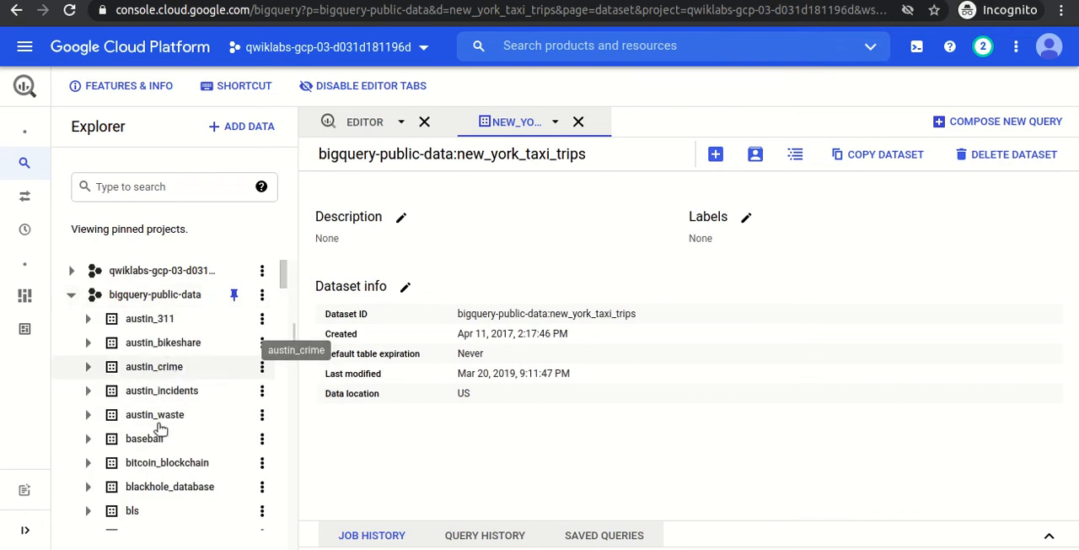
left_click(136, 187)
key("ctrl+v")
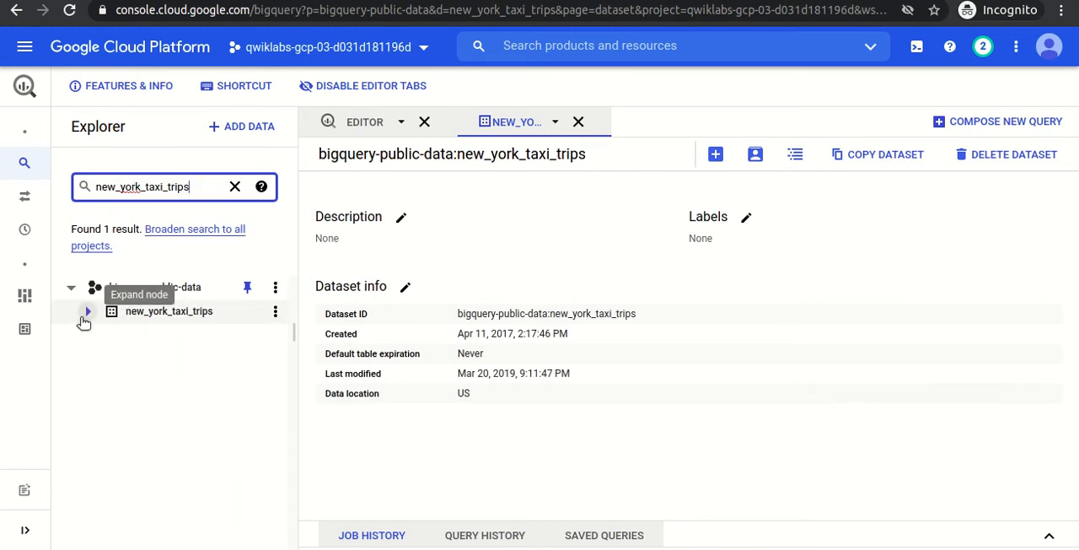
left_click(87, 313)
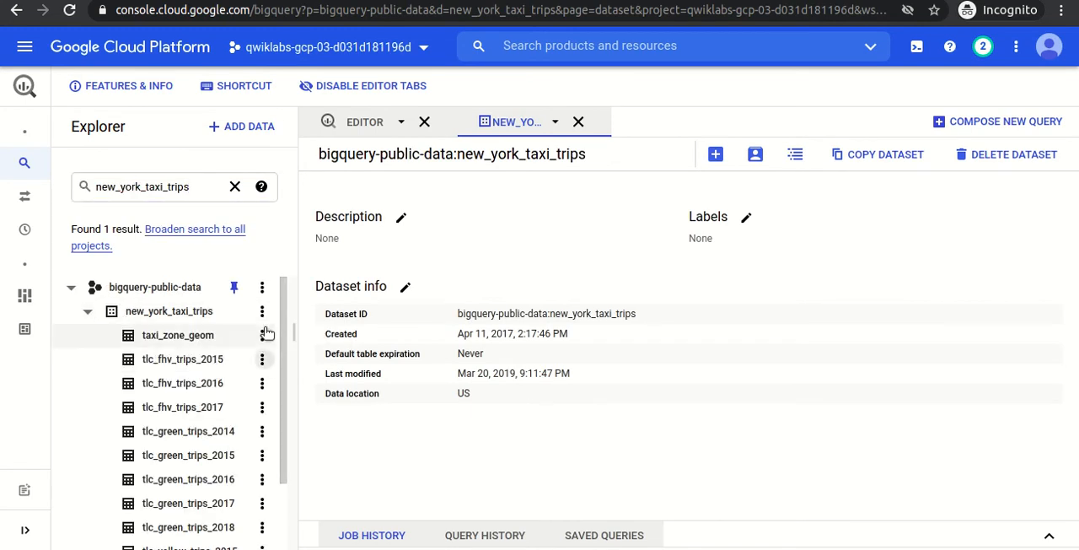
Check the required table in the lab instructions and open tlc_yellow_trips_2018 from the new_york_taxi_trips dataset.
key("alt+Tab")
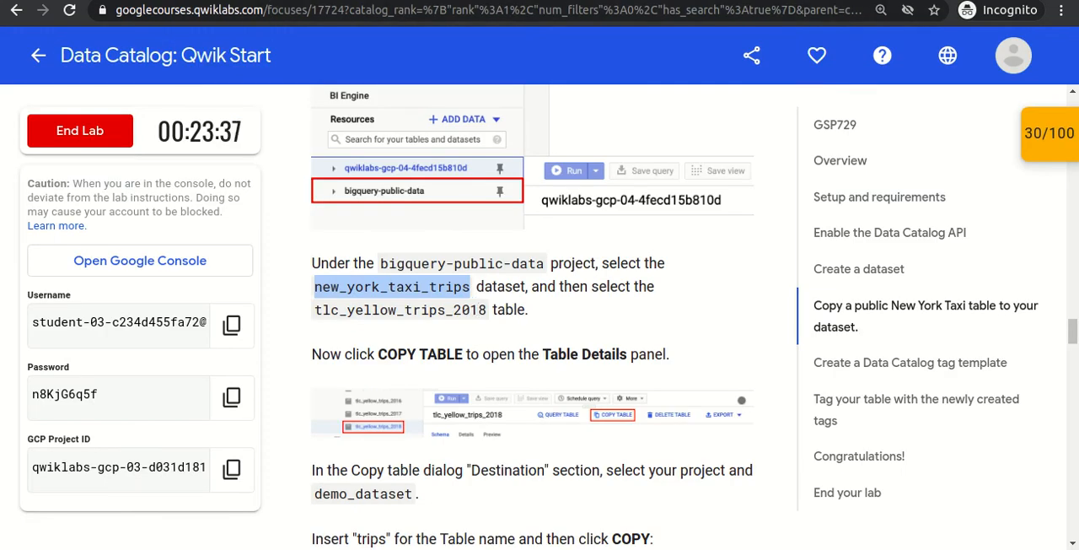
key("alt+Tab")
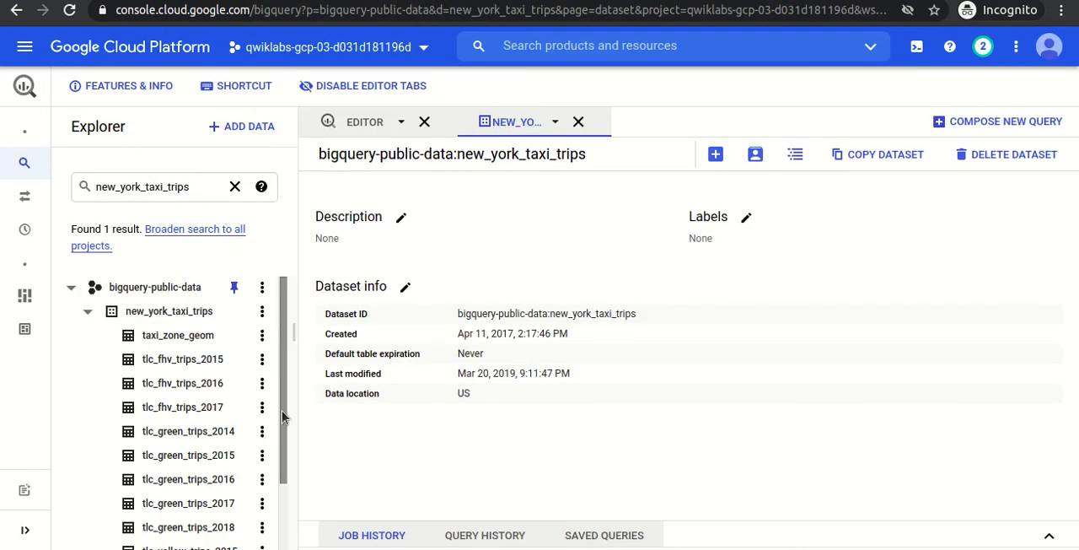
left_click_drag(282, 410, 281, 479)
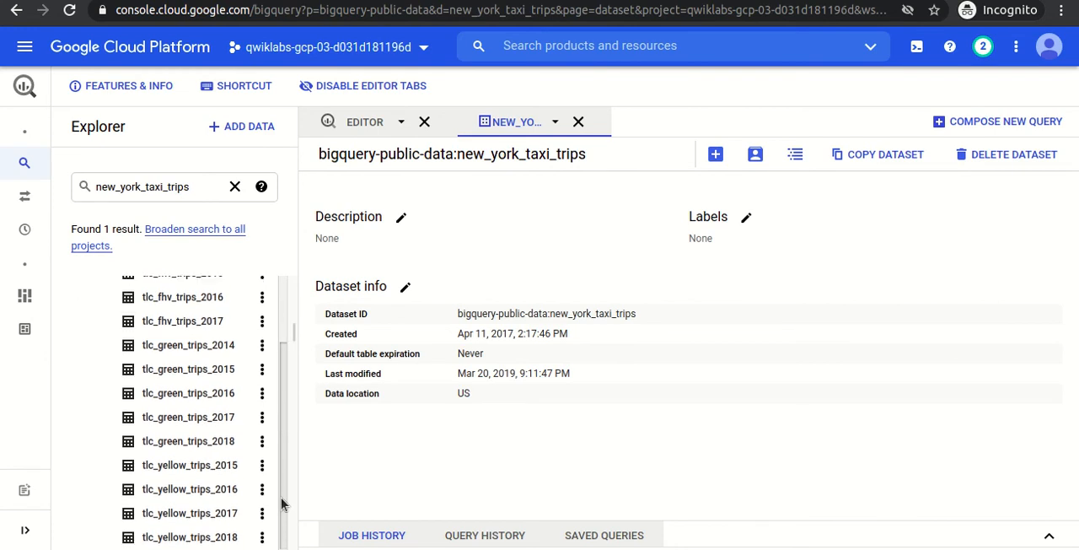
left_click(192, 540)
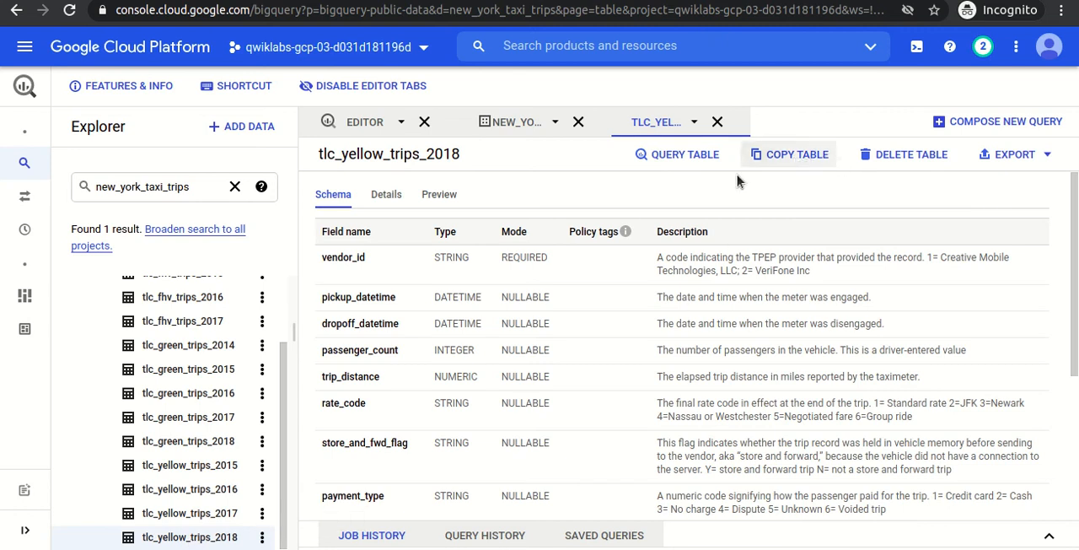
Copy the tlc_yellow_trips_2018 table into demo_dataset in the lab's own project with the table name trips.
left_click(781, 156)
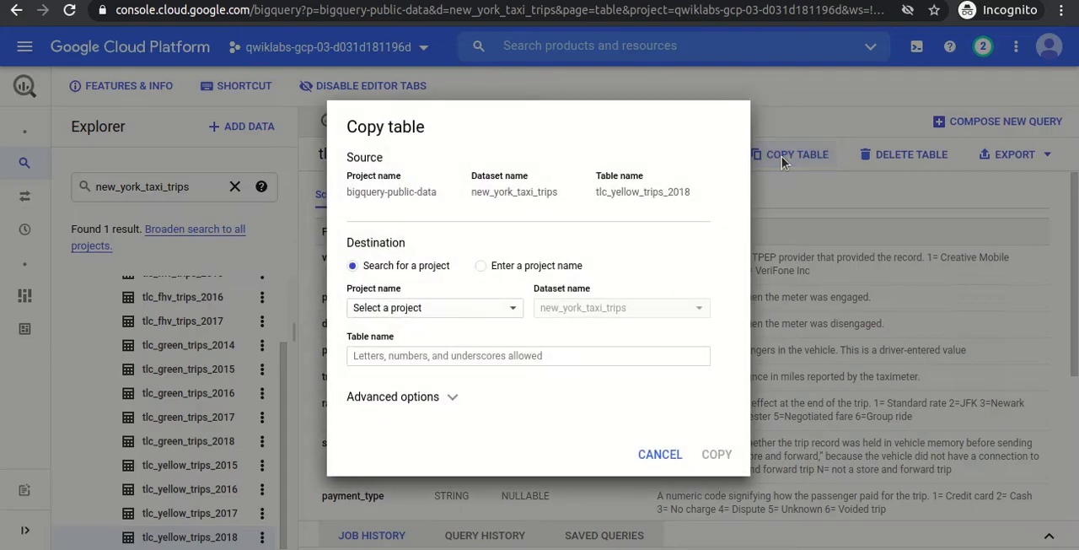
left_click(454, 314)
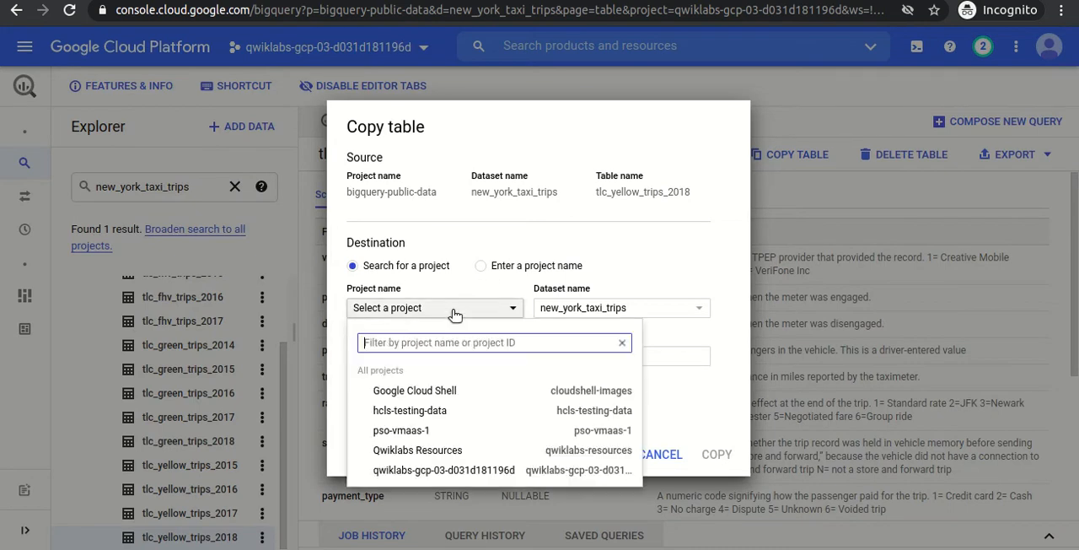
left_click(412, 477)
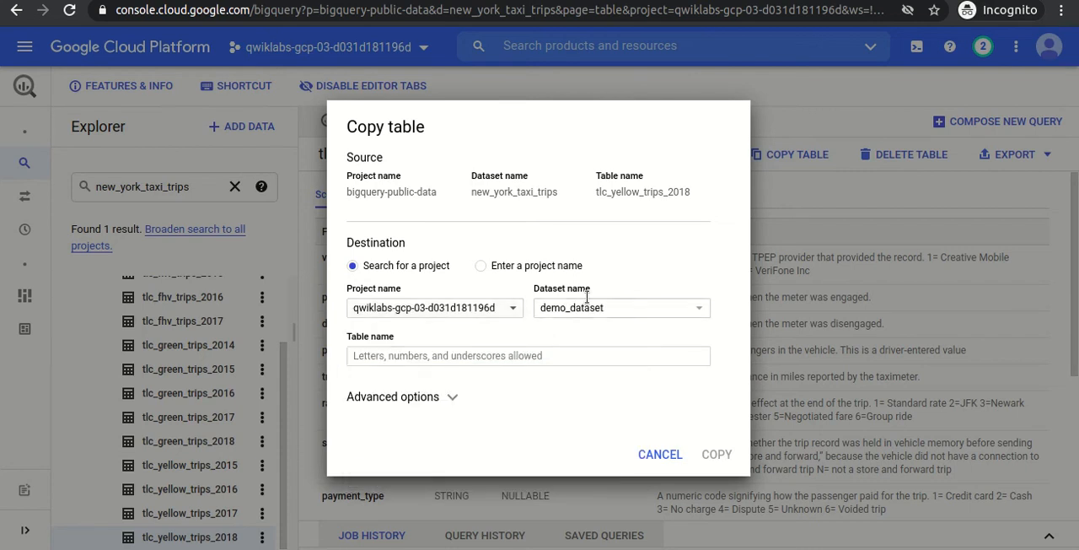
left_click(461, 355)
type("tl")
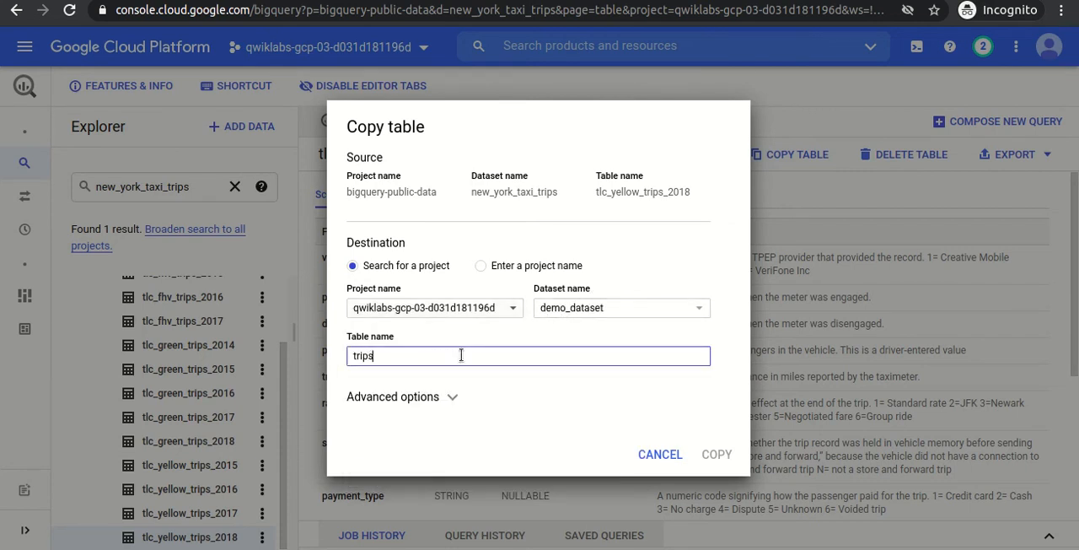
left_click(714, 456)
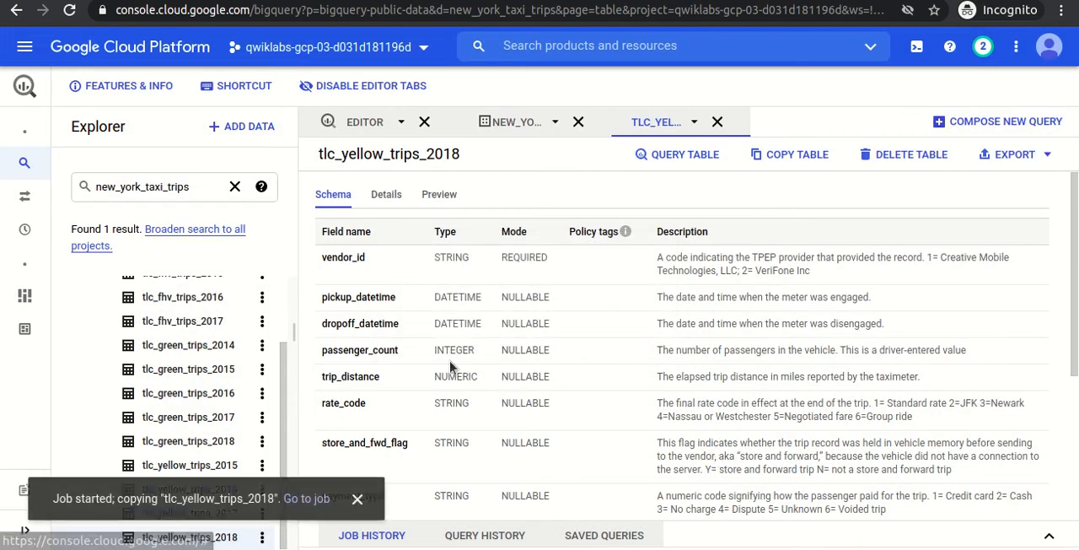
Clear the Explorer search and expand demo_dataset under the lab's own project.
left_click(239, 187)
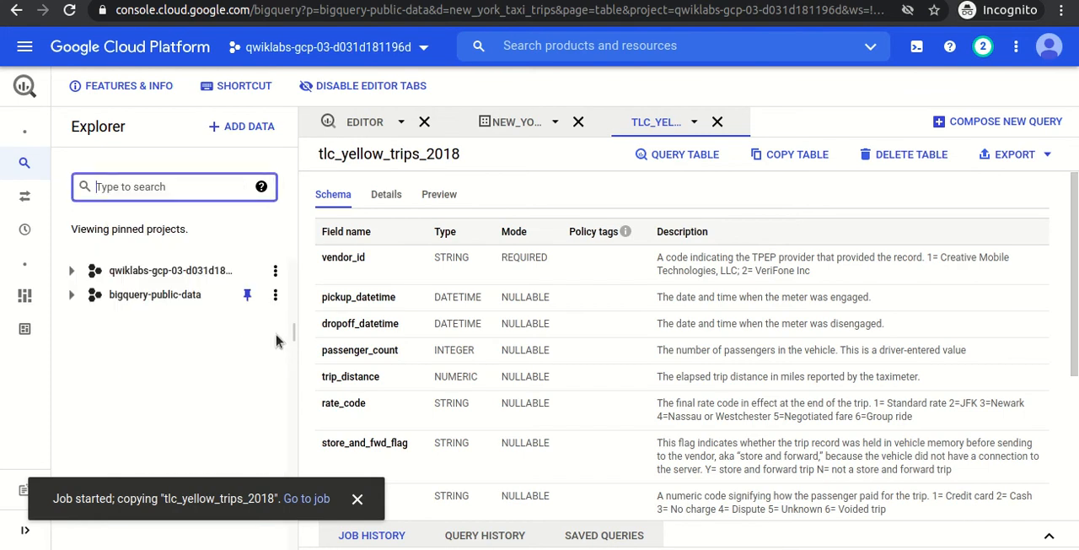
left_click(72, 270)
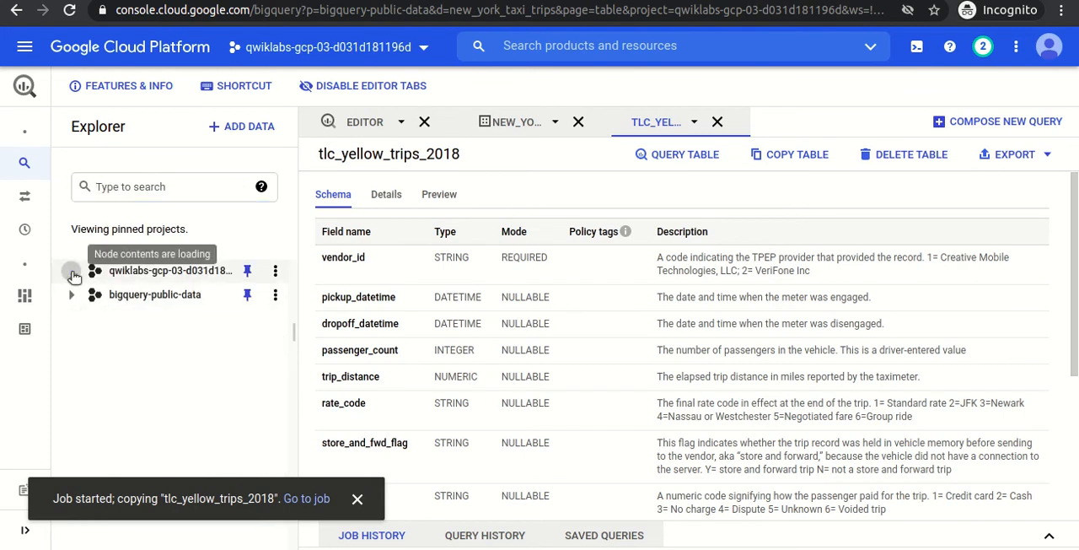
left_click(87, 294)
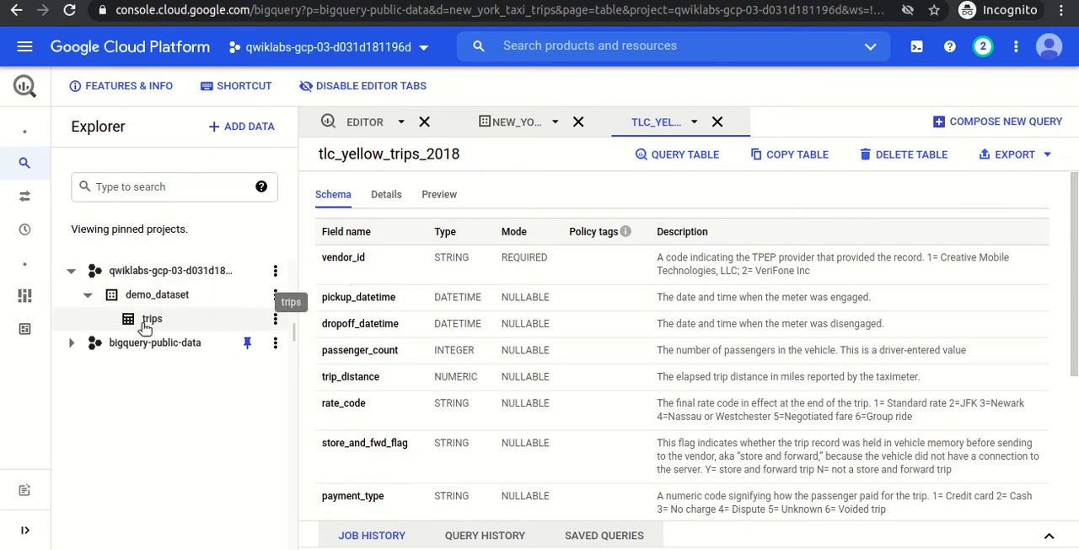
Close the public tlc_yellow_trips_2018 table and new_york_taxi_trips dataset, and open the copied trips table from demo_dataset.
left_click(727, 123)
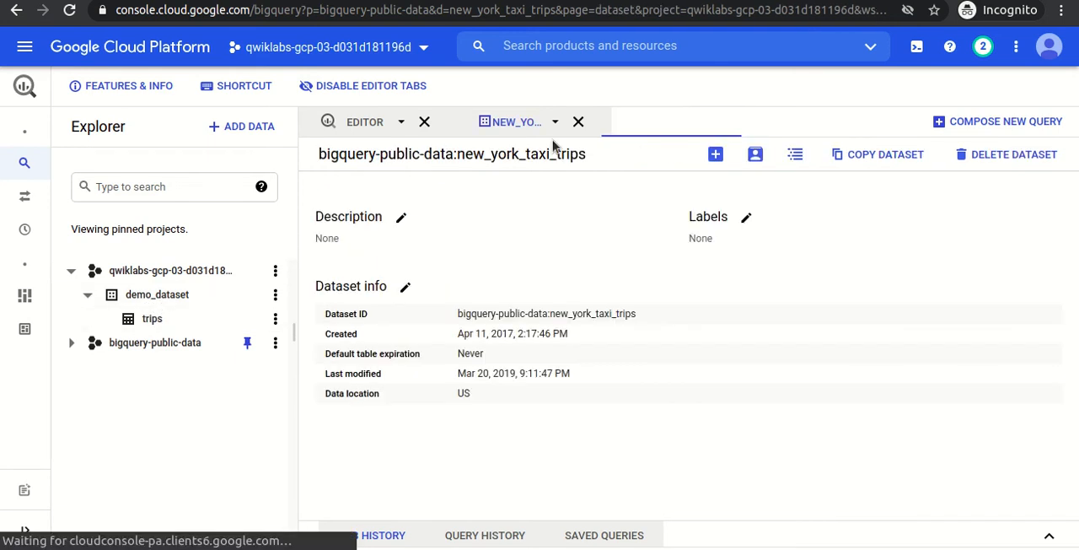
left_click(580, 123)
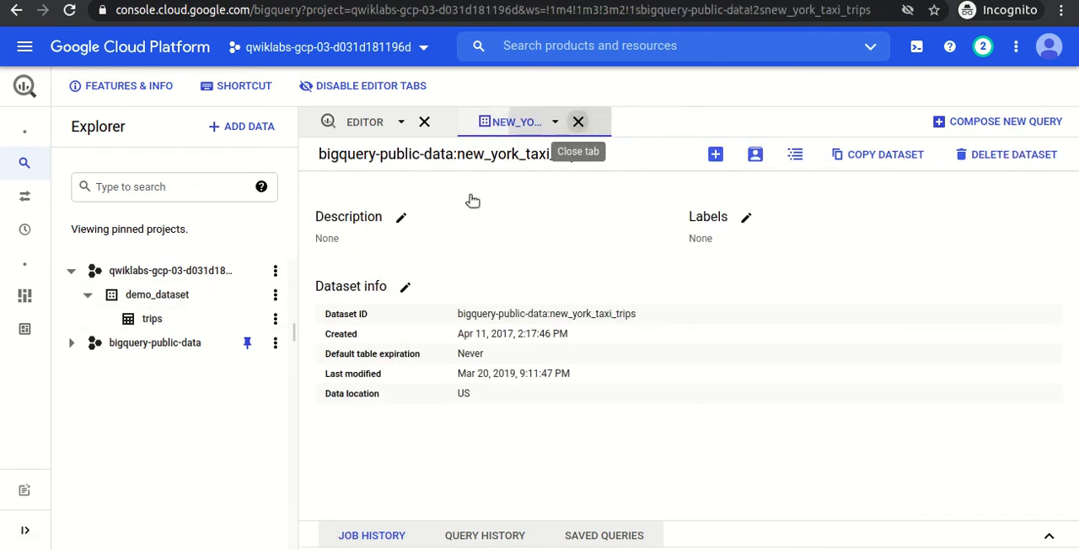
left_click(155, 319)
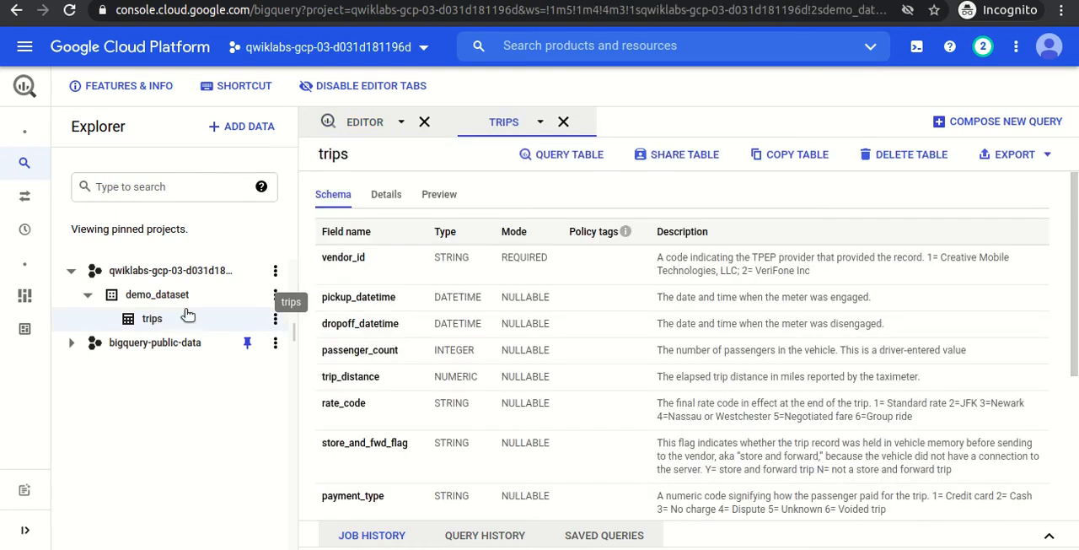
Examine the trips table's size, number of rows and data preview, and close the table.
left_click(387, 195)
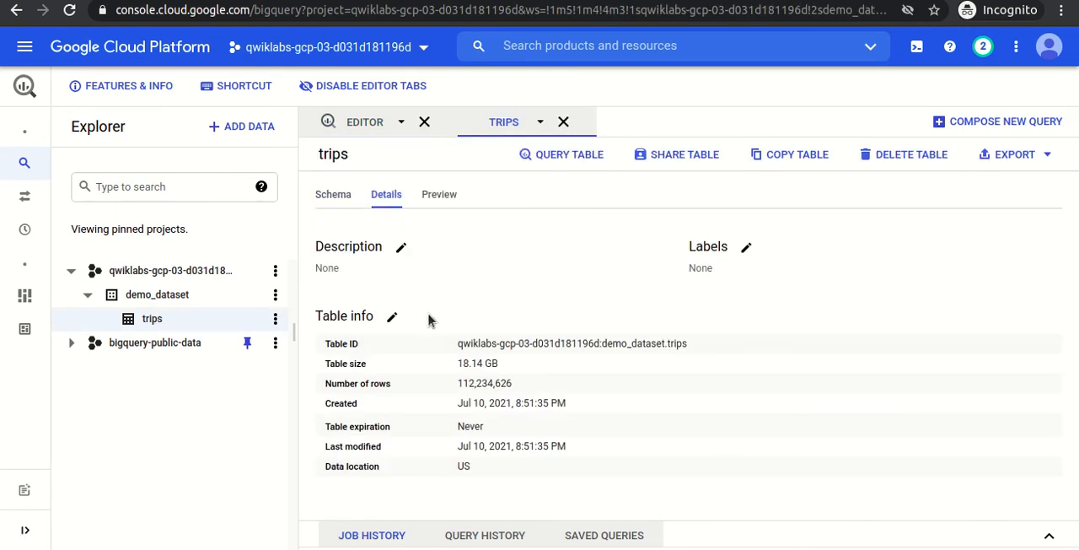
left_click_drag(456, 366, 511, 366)
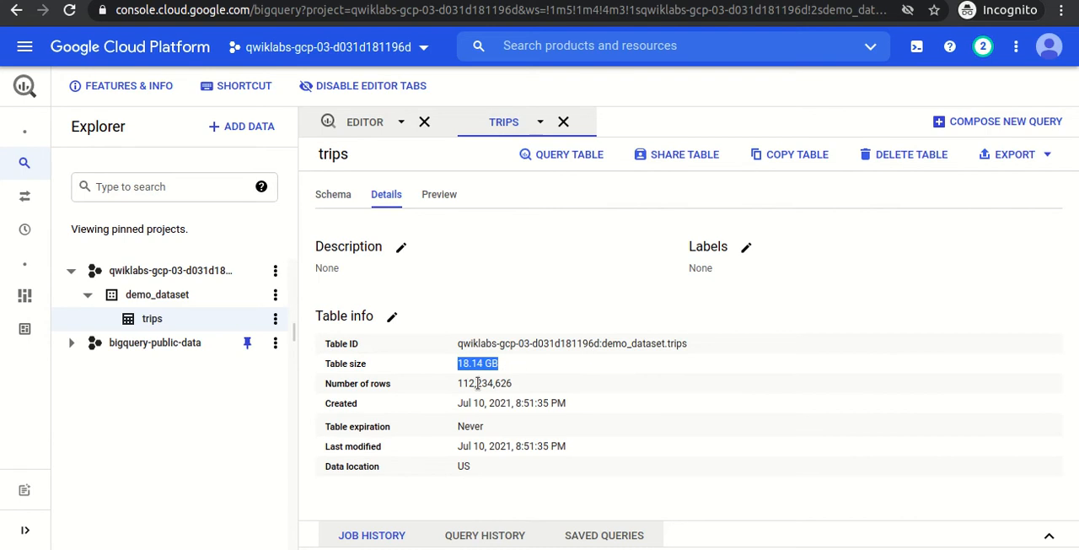
left_click_drag(455, 384, 517, 390)
left_click(444, 195)
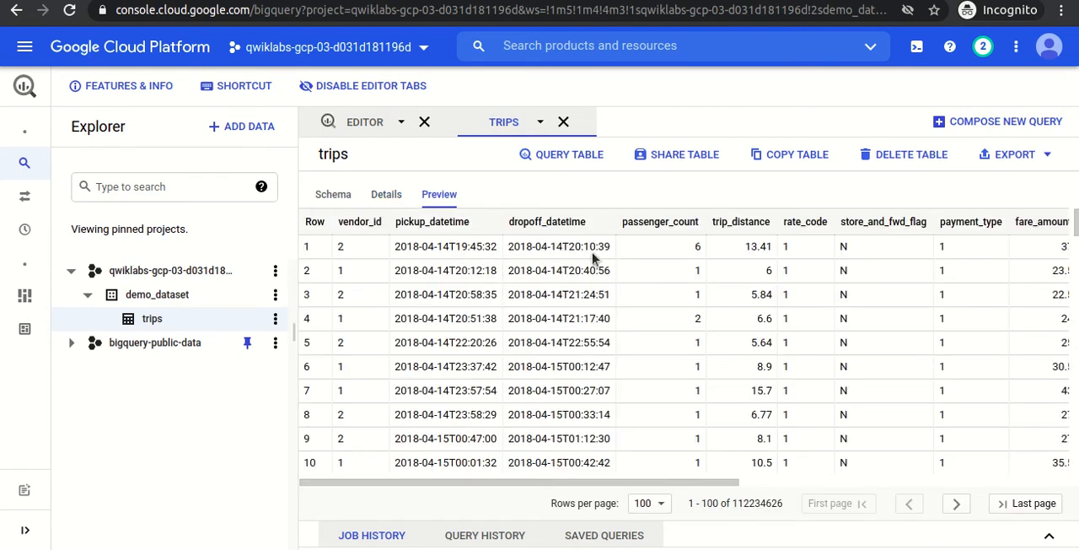
left_click(565, 122)
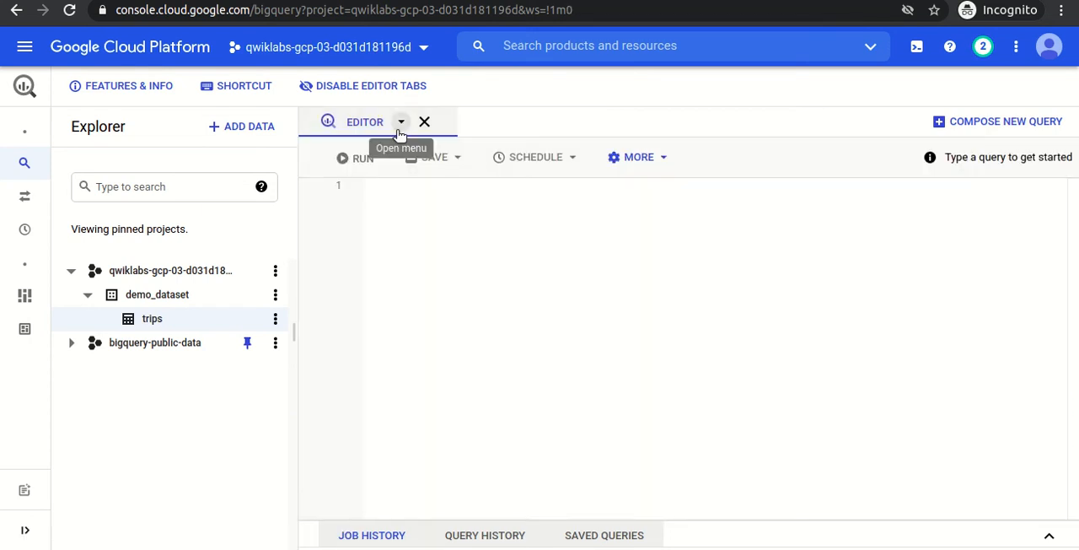
left_click(86, 296)
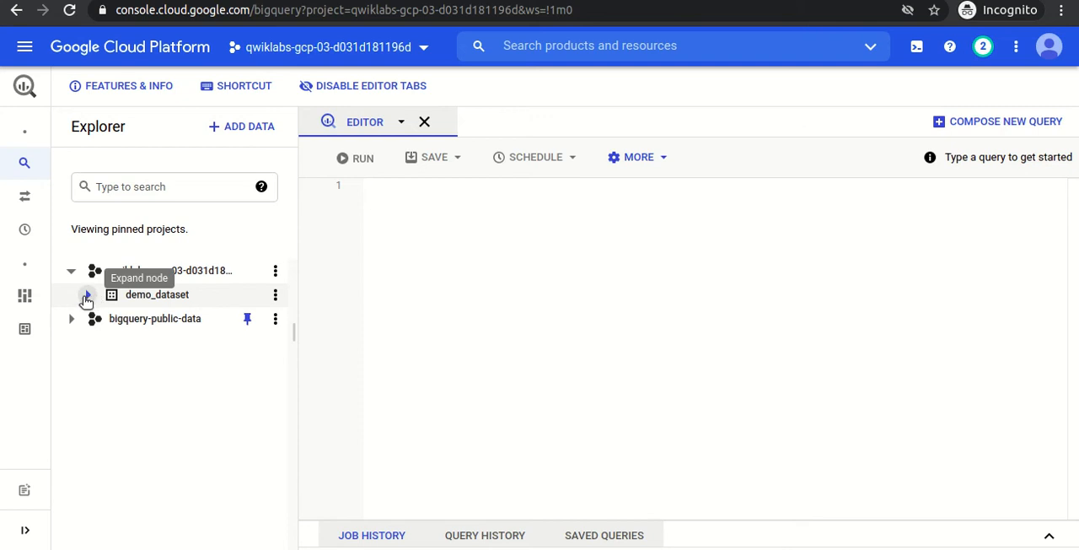
left_click(86, 295)
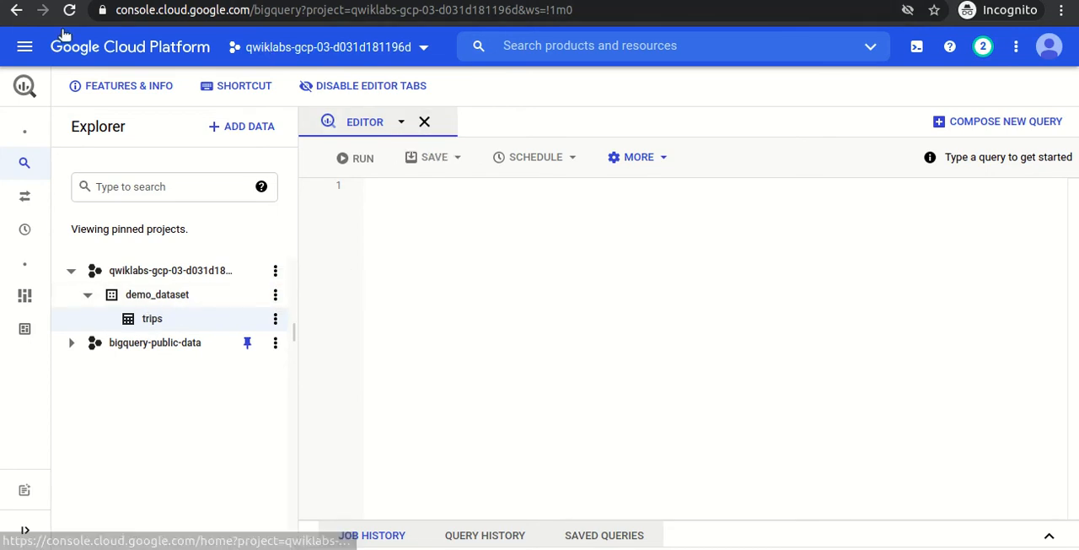
Switch to Data Catalog and open its list of tag templates.
left_click(25, 46)
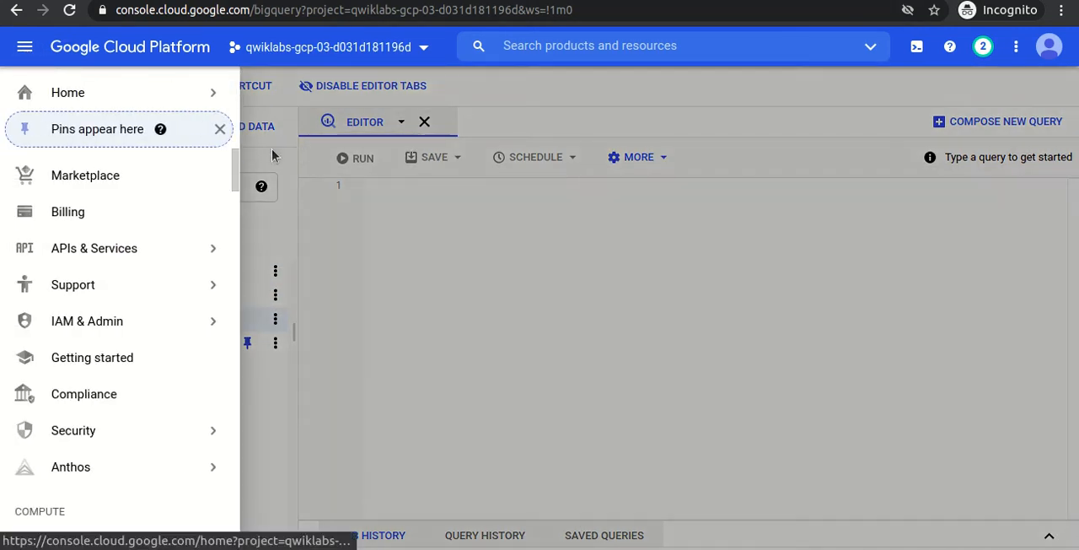
left_click_drag(234, 161, 233, 414)
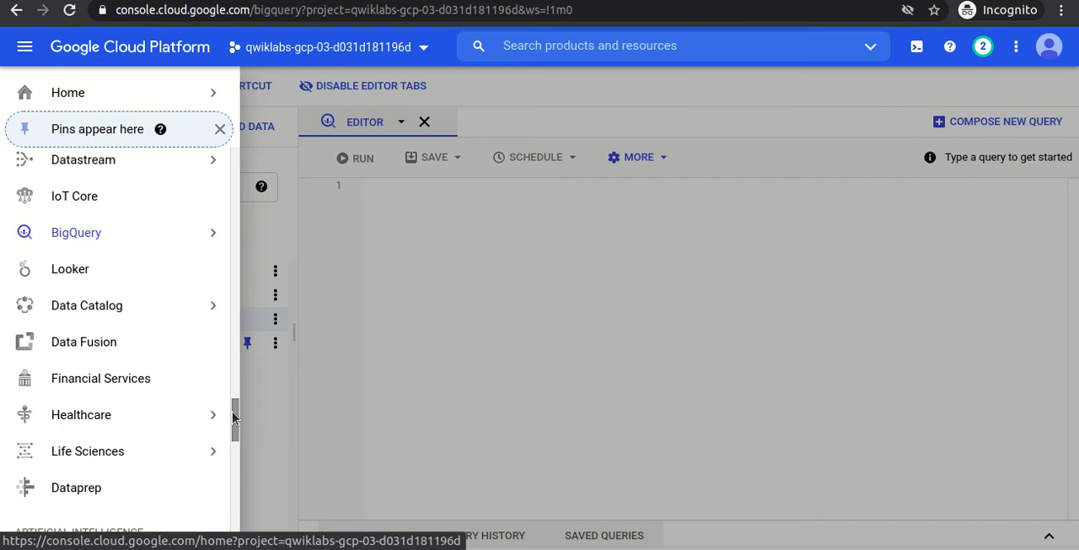
left_click(90, 308)
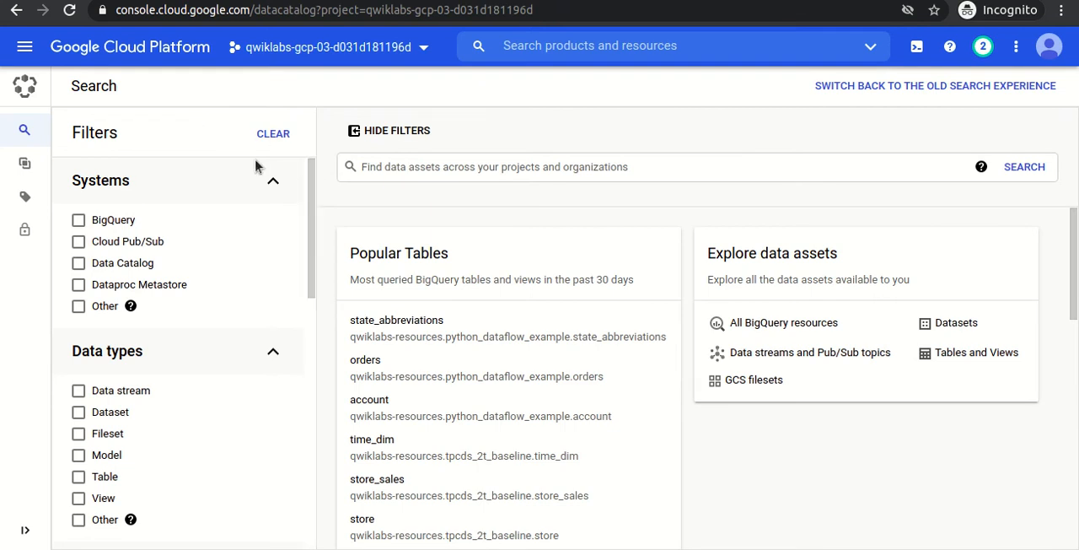
mouse_move(25, 165)
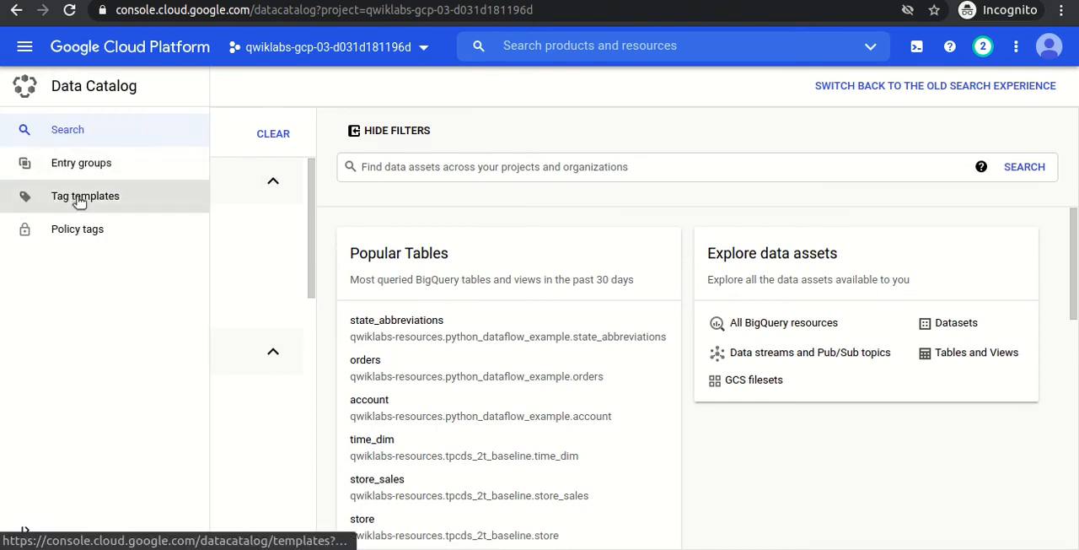
left_click(78, 199)
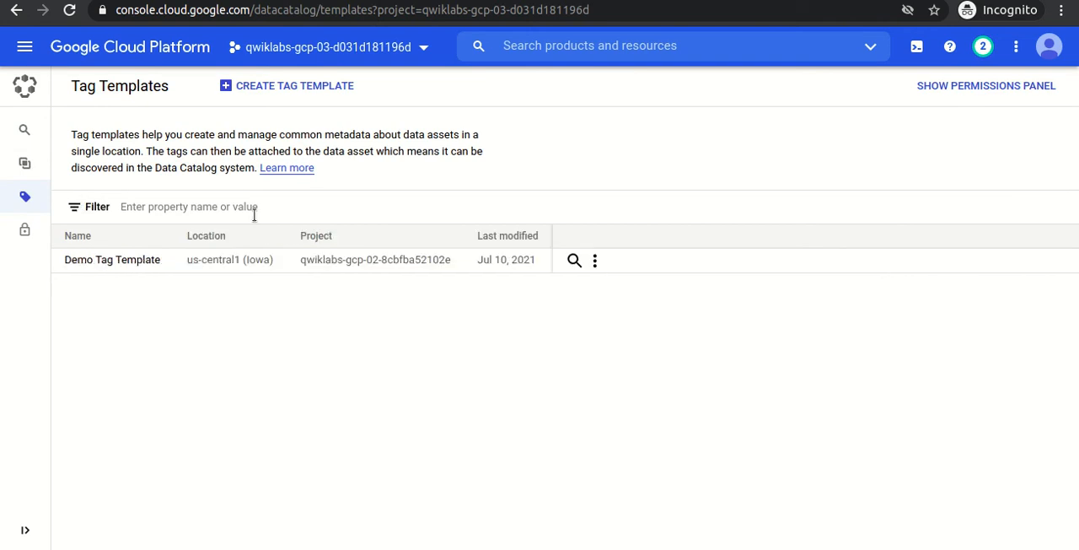
Try to delete the existing Demo Tag Template, and read the response before cancelling.
left_click(595, 261)
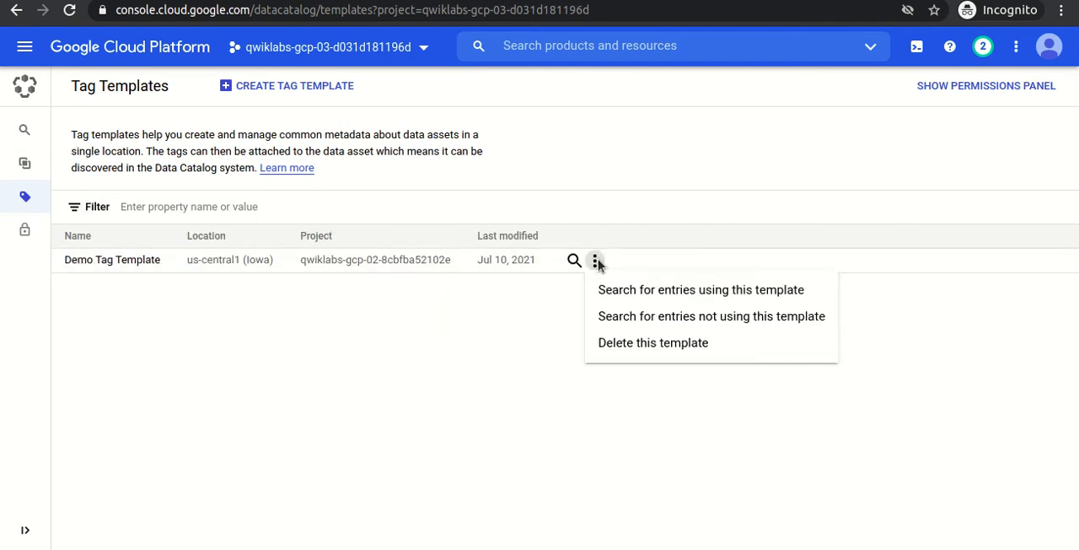
left_click(629, 344)
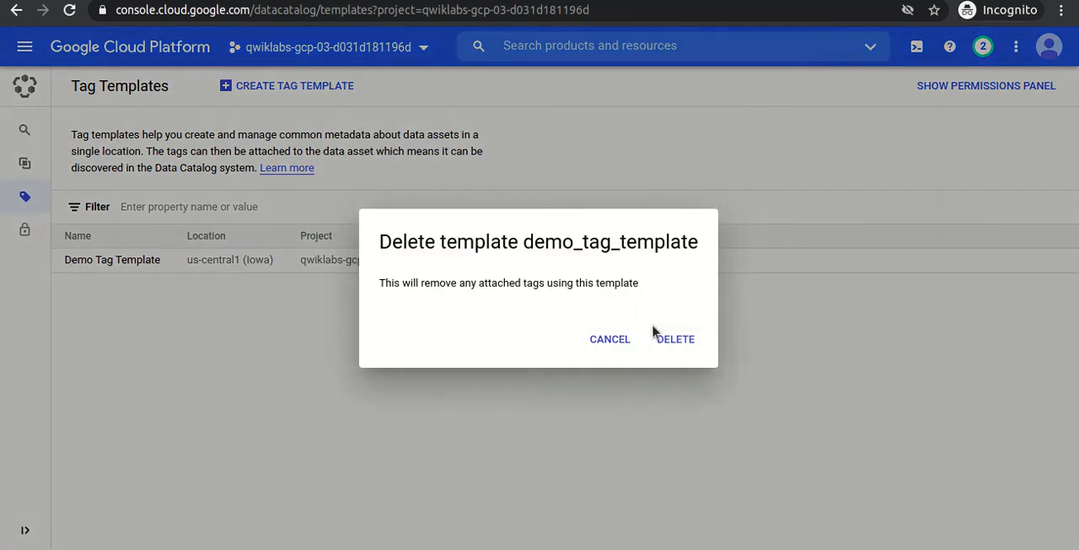
left_click(675, 339)
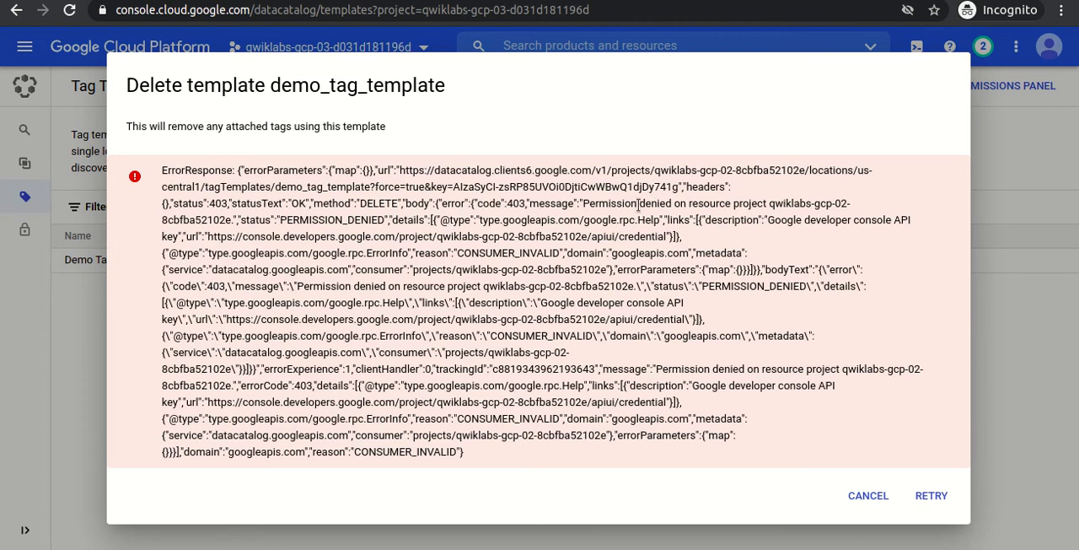
left_click_drag(592, 204, 498, 221)
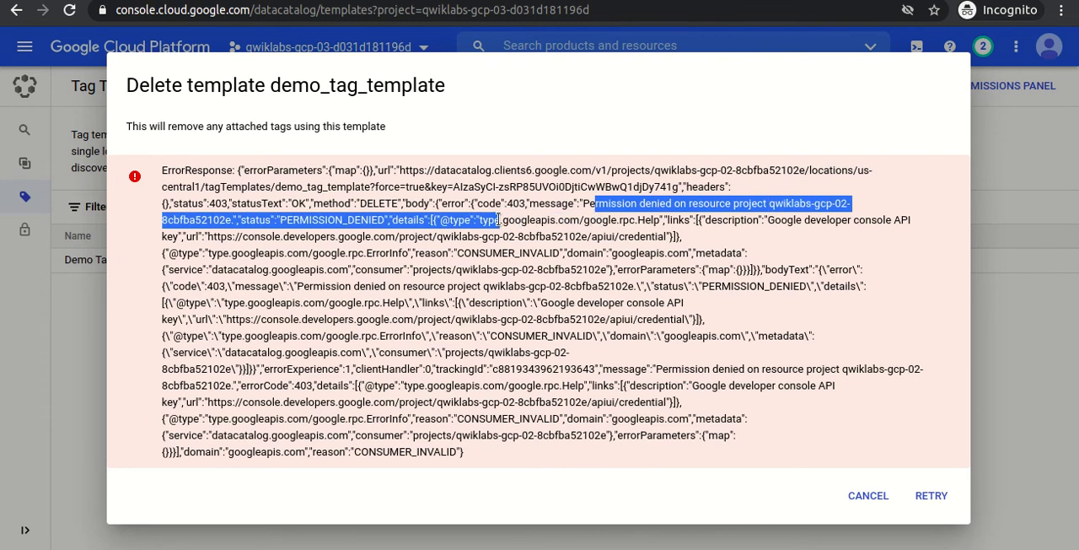
left_click(542, 241)
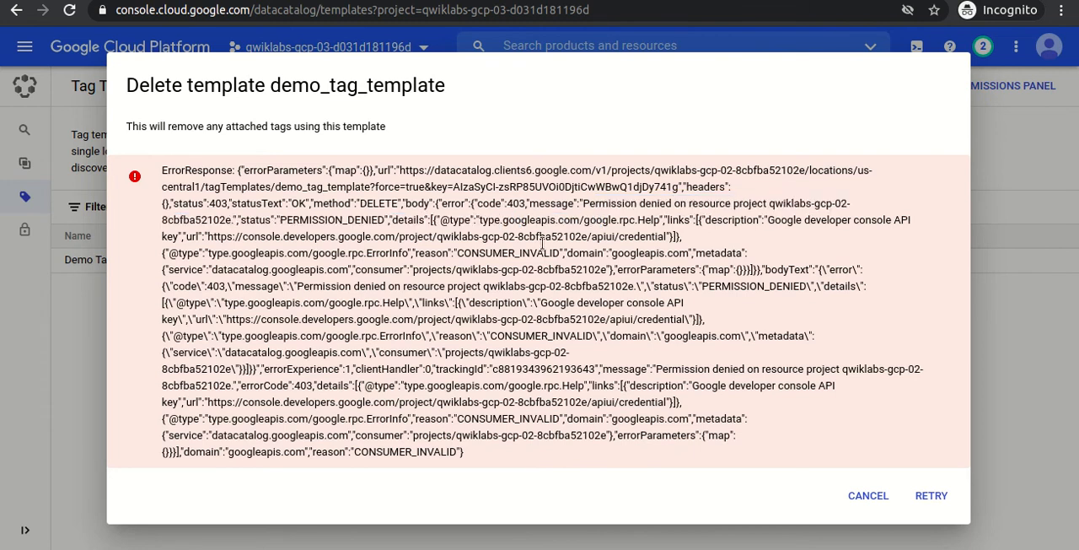
left_click(884, 495)
left_click(596, 260)
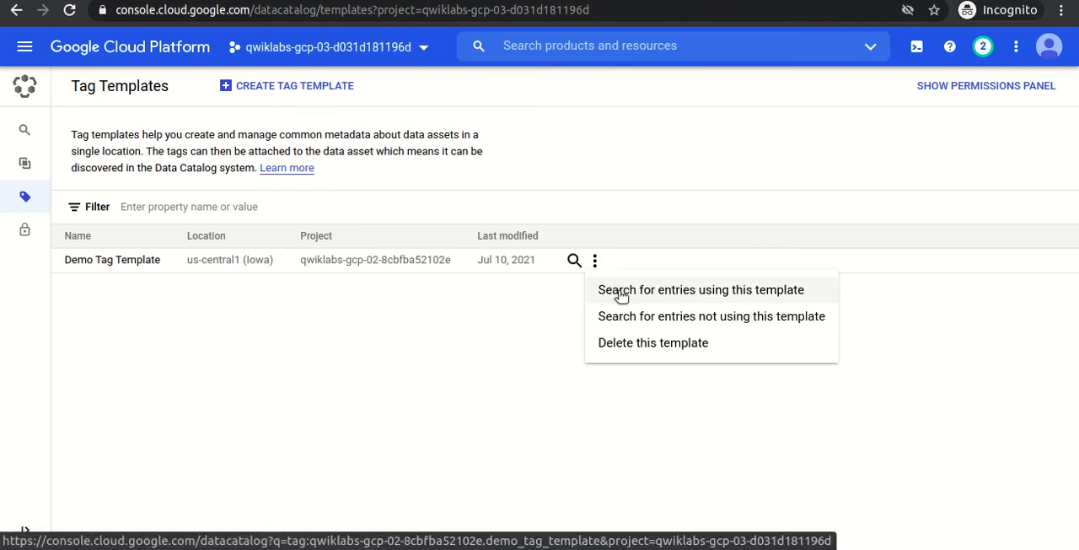
left_click(474, 320)
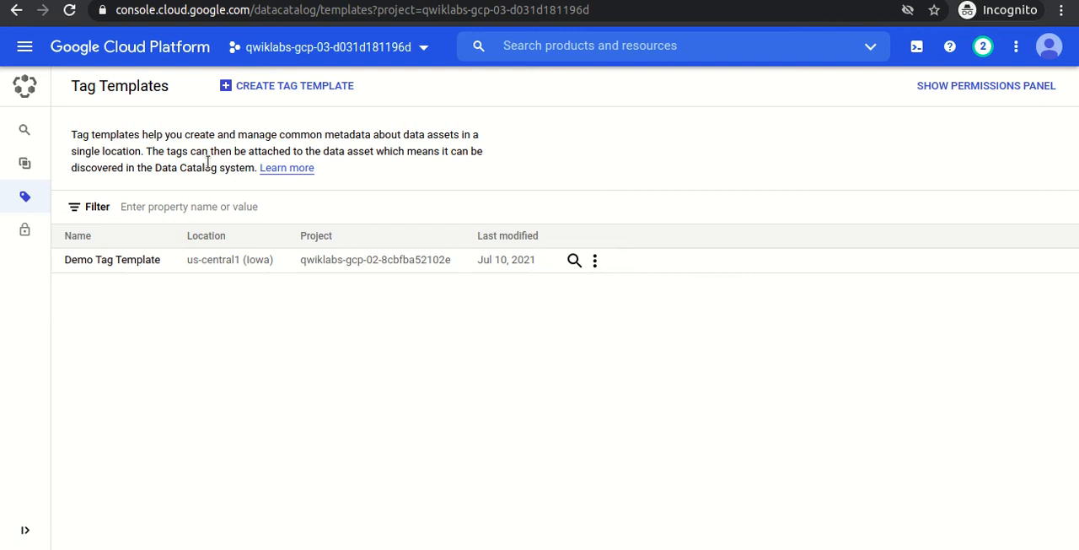
Start a new tag template and bring its display name, ID, location and fields section into view.
left_click(236, 88)
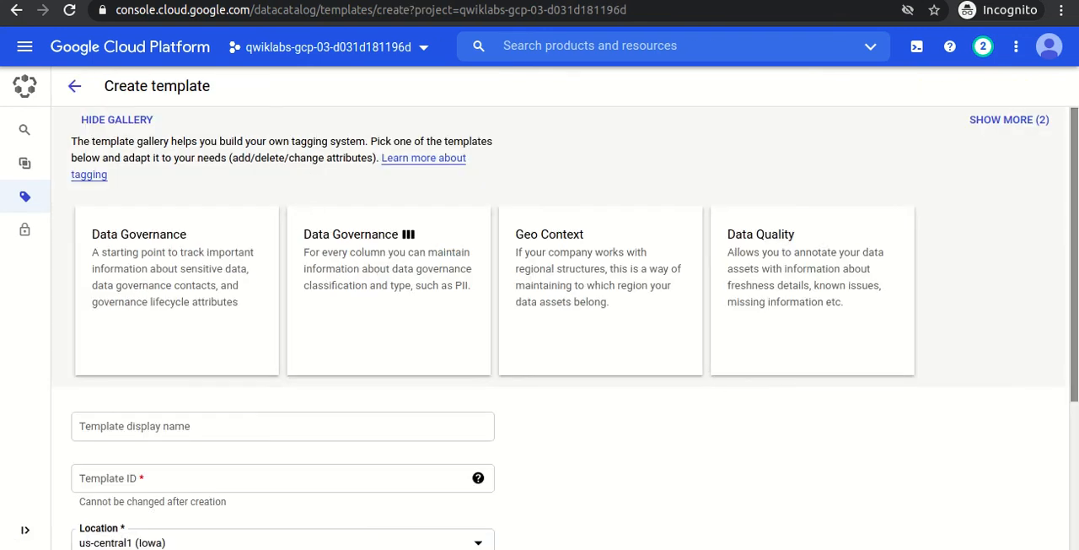
scroll(1077, 337, "down", 3)
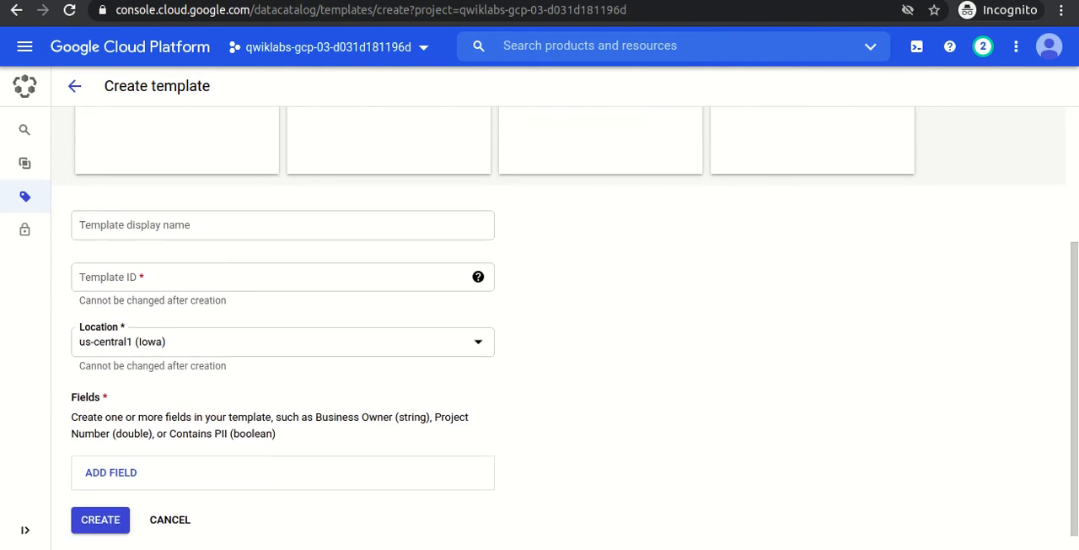
Verify the lab objective for copying the public New York taxi table and look up the values for the tag template.
key("alt+Tab")
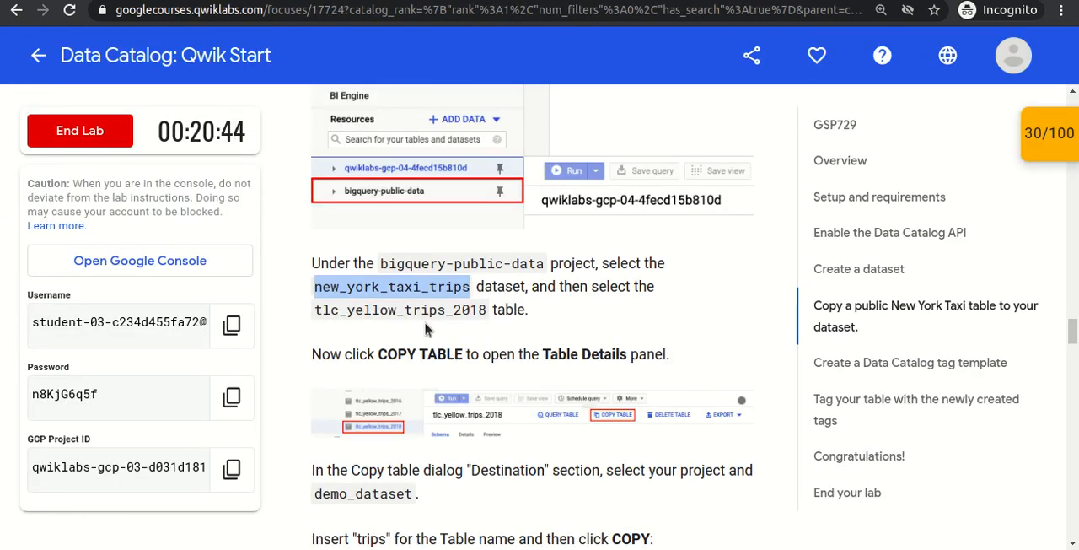
scroll(426, 328, "down", 5)
scroll(426, 325, "down", 6)
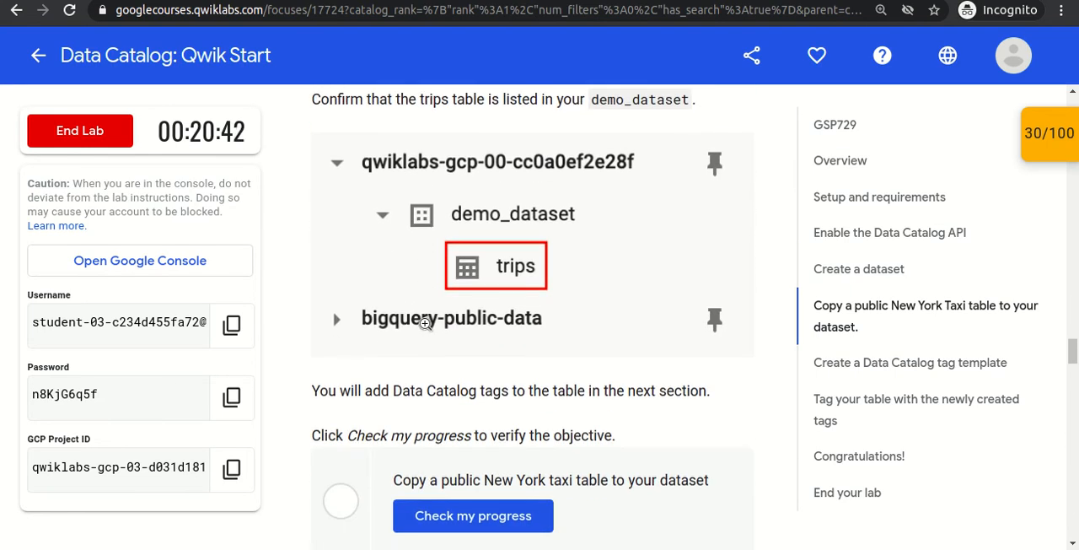
scroll(426, 325, "down", 3)
left_click(459, 317)
scroll(449, 430, "down", 5)
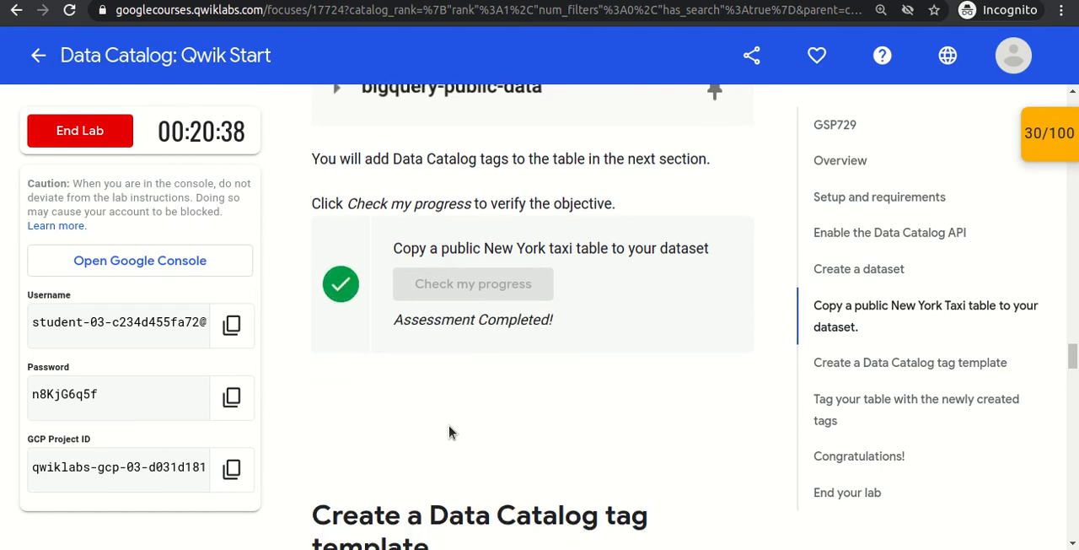
scroll(450, 426, "down", 6)
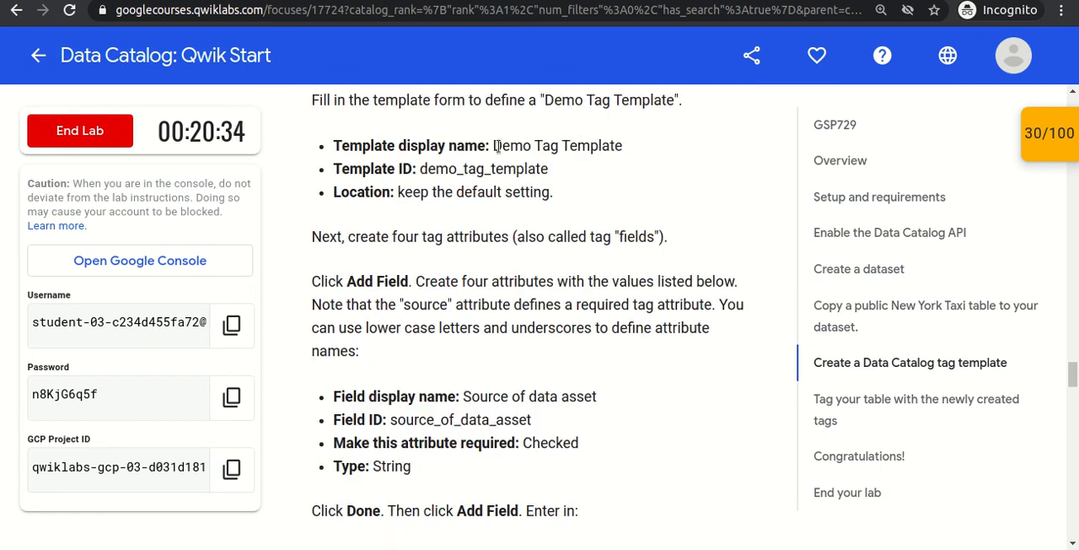
Copy the template display name from the lab instructions and set it as Demo Tag Template, keeping the default location.
left_click_drag(493, 147, 633, 151)
key("ctrl+c")
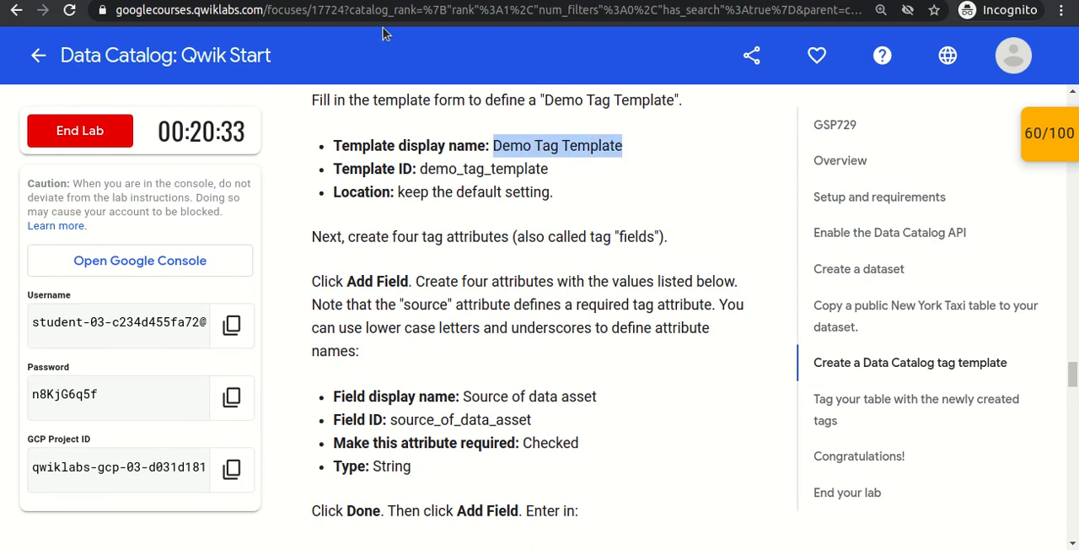
key("alt+Tab")
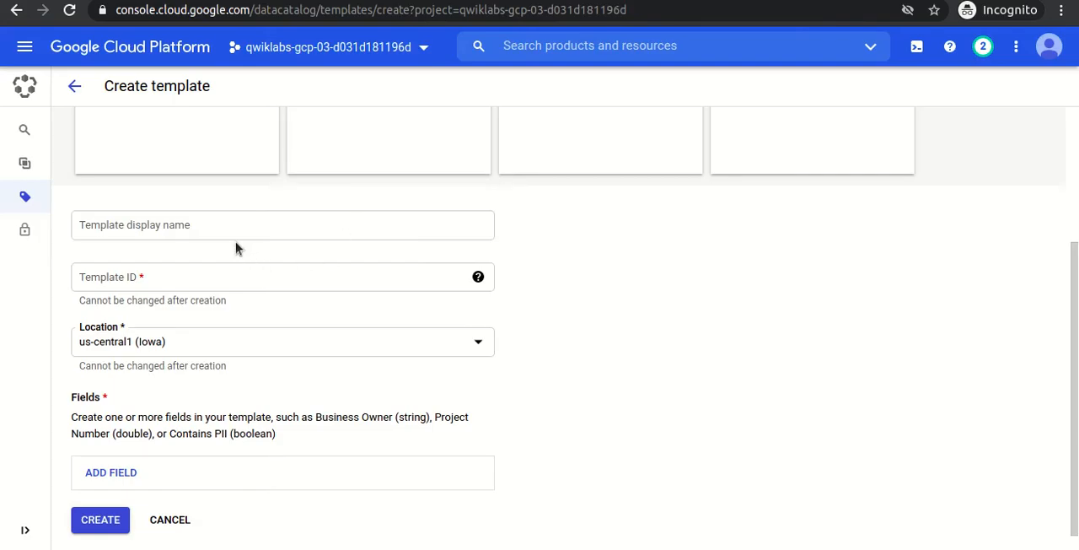
left_click(231, 233)
key("ctrl+v")
key("Tab")
key("Tab")
key("Tab")
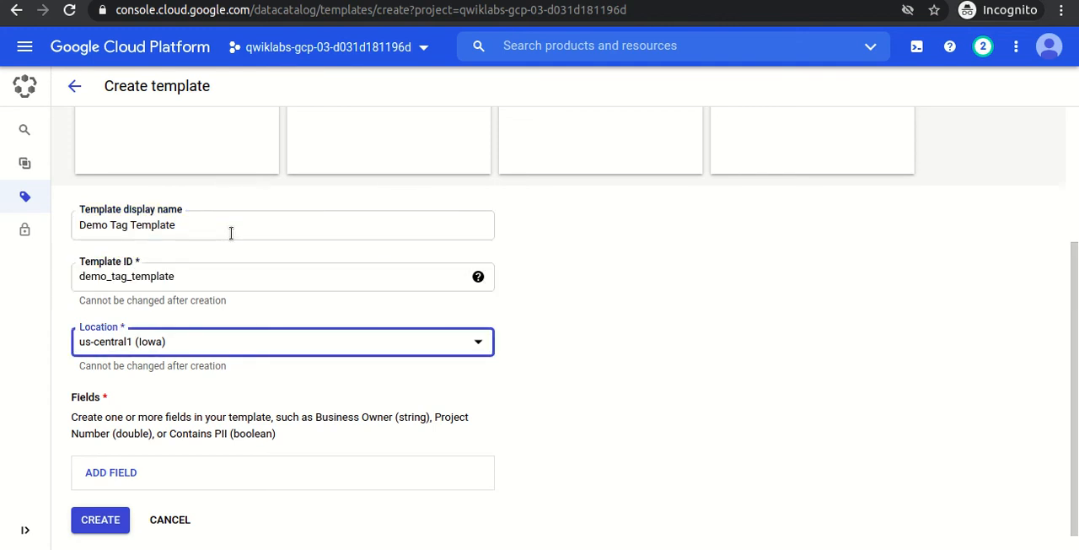
Add a required String field to the template with the display name Source of data asset, copied from the lab instructions.
scroll(1064, 339, "down", 1)
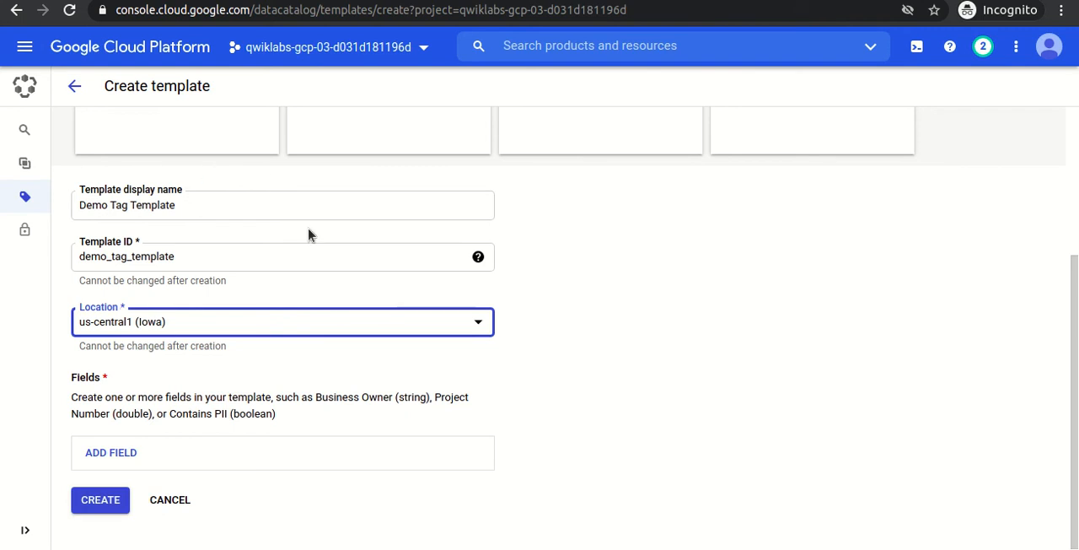
left_click(120, 455)
scroll(419, 253, "down", 7)
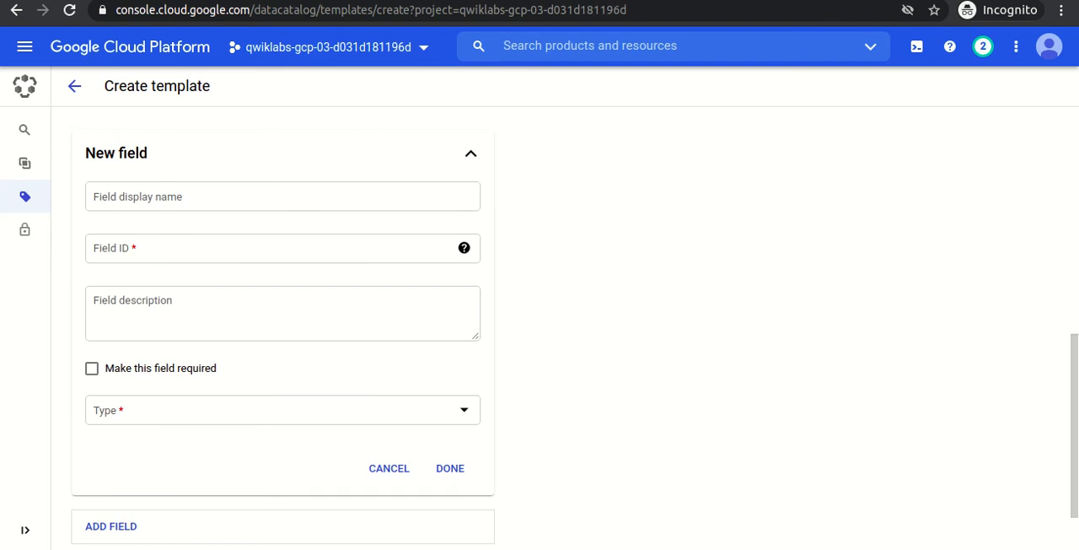
key("alt+Tab")
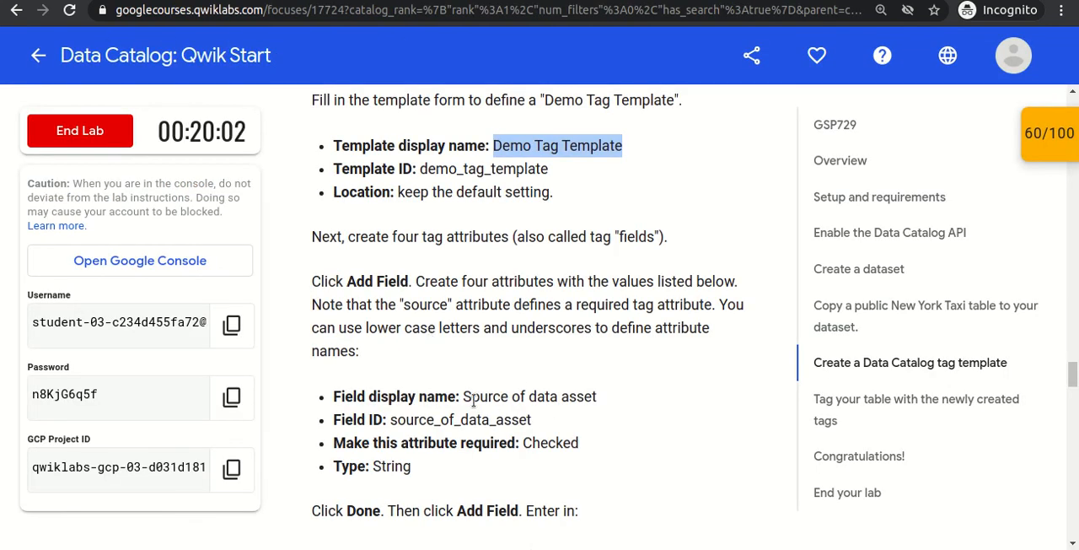
left_click_drag(463, 395, 600, 403)
key("ctrl+c")
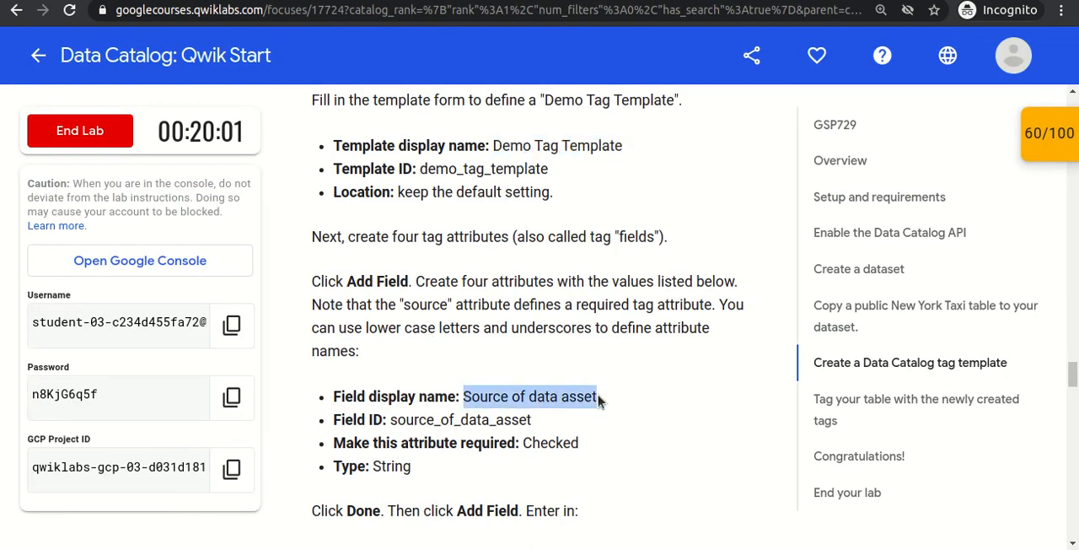
key("alt+Tab")
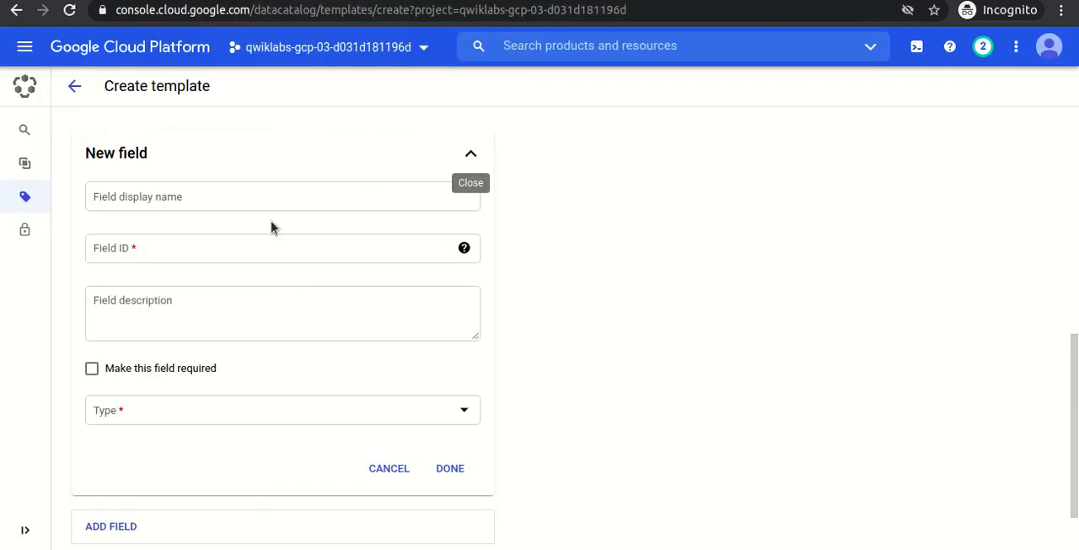
left_click(157, 200)
key("ctrl+v")
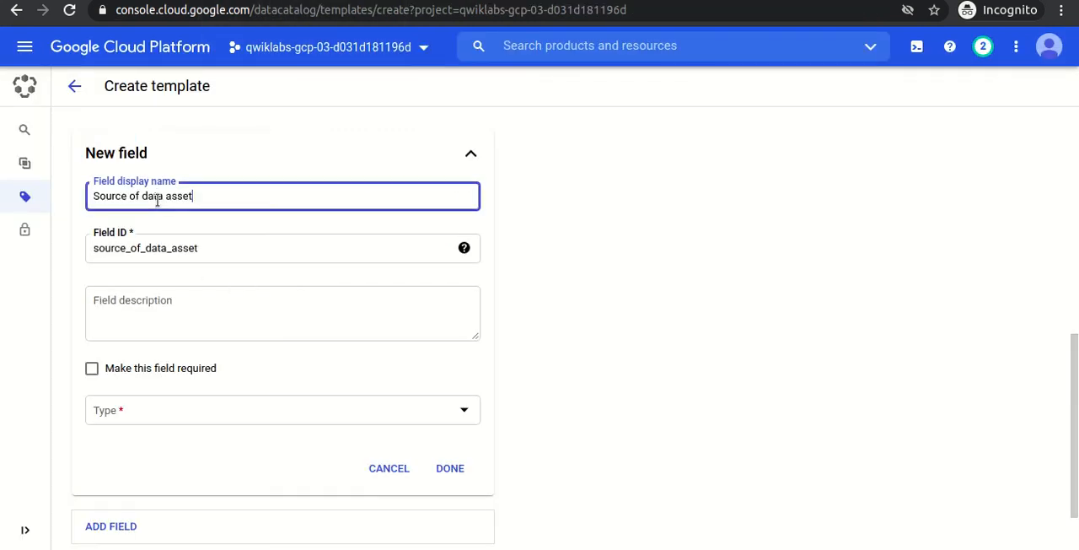
left_click(93, 377)
left_click(209, 427)
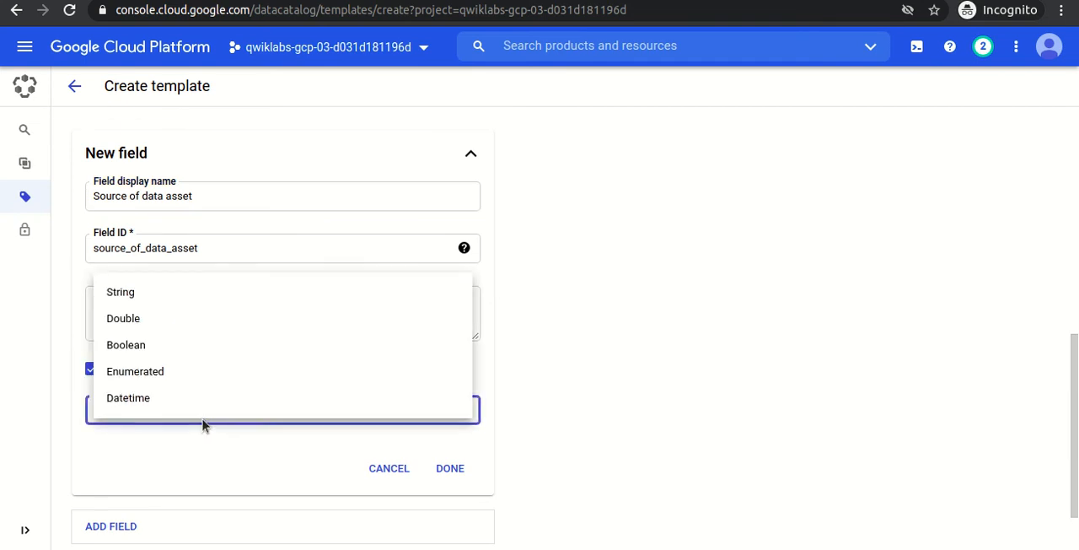
left_click(122, 293)
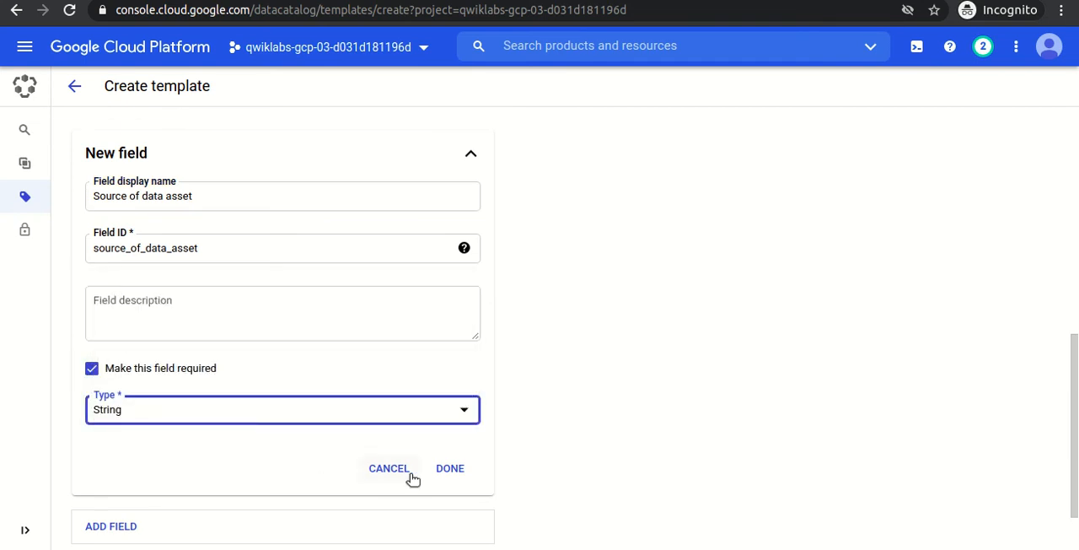
left_click(444, 471)
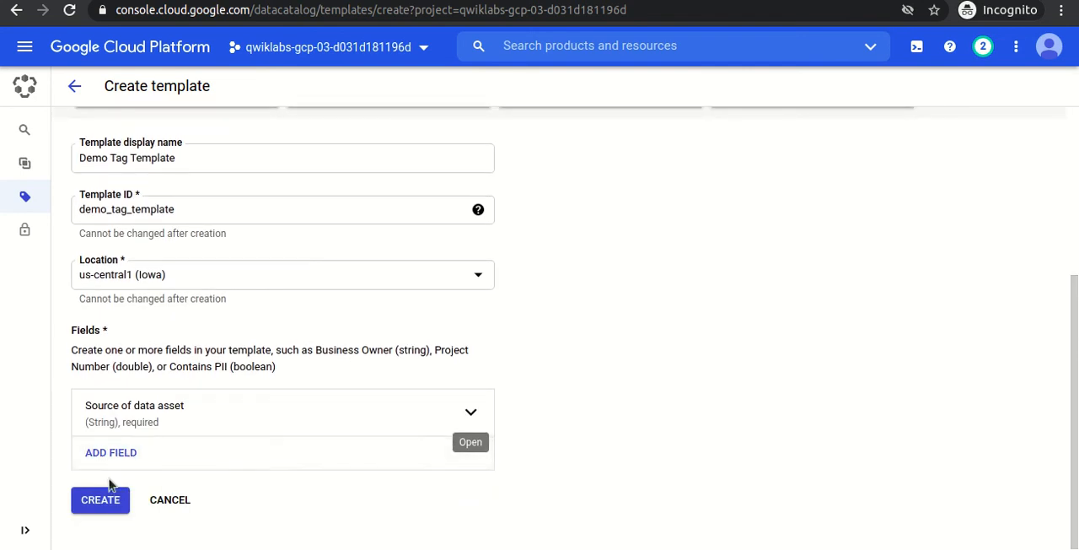
Add an optional Double field with the display name Number of rows in data asset, copied from the lab instructions.
left_click(108, 454)
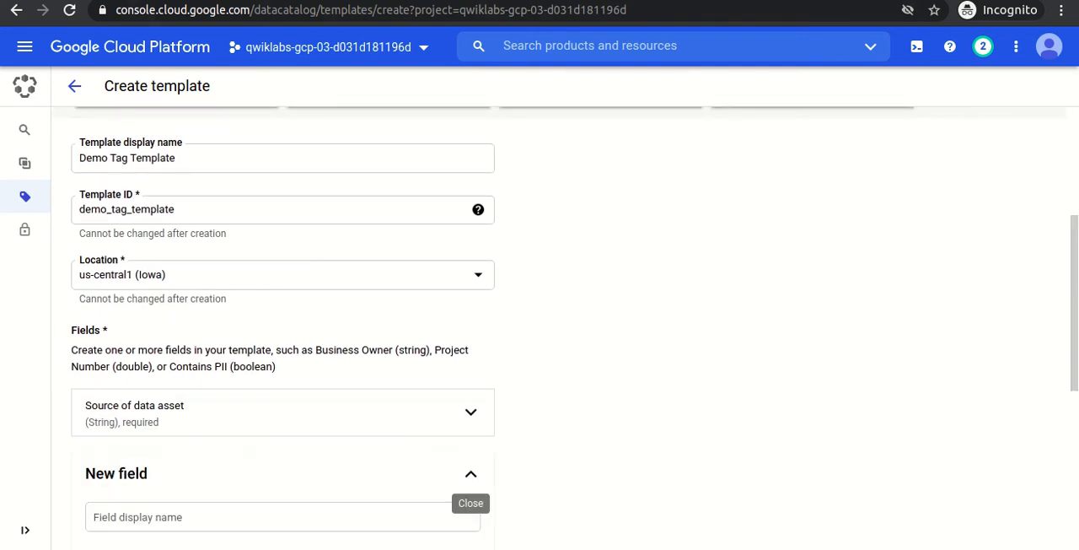
left_click(126, 1)
scroll(545, 341, "down", 5)
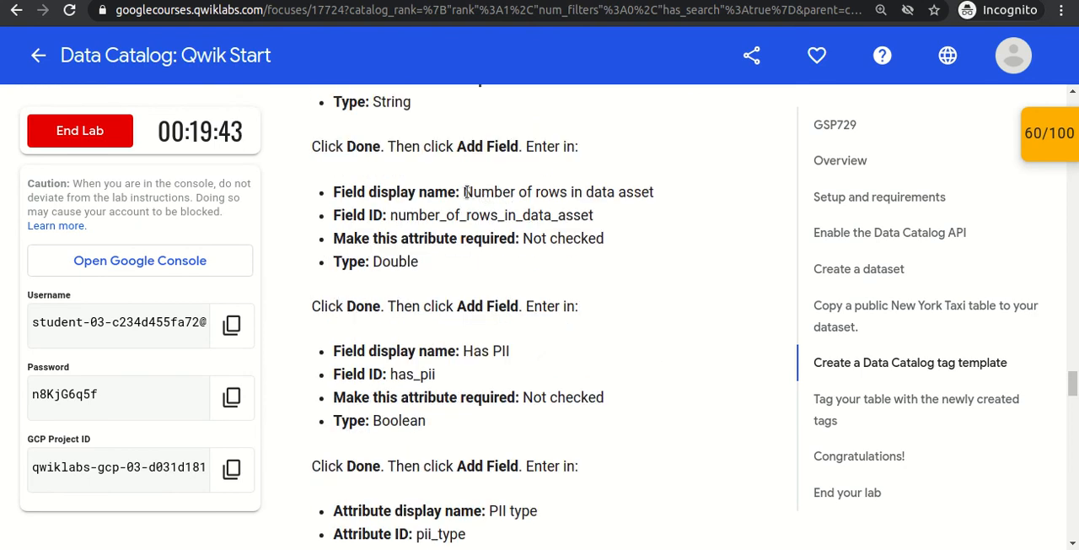
left_click_drag(463, 192, 656, 196)
key("ctrl+c")
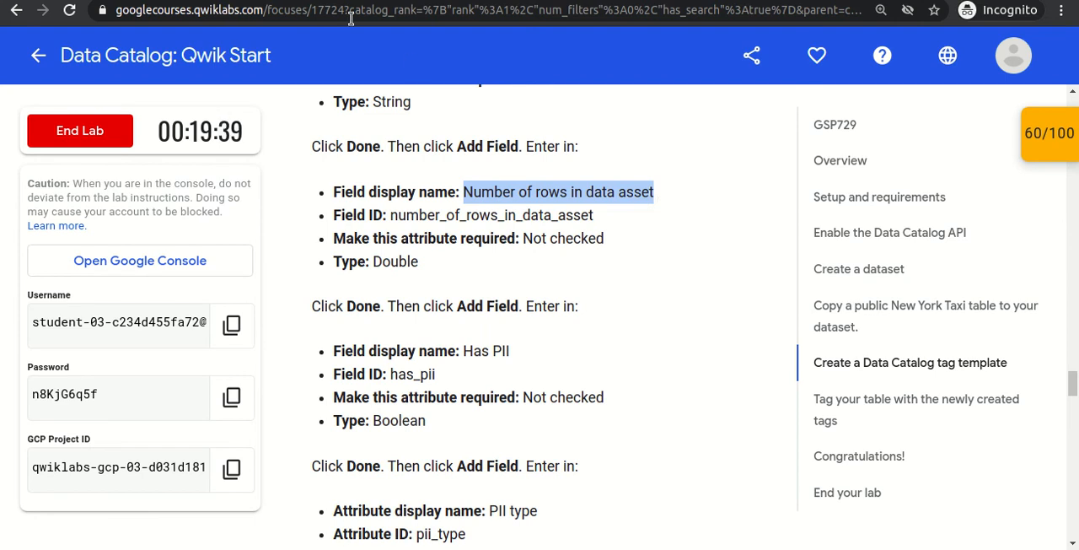
key("alt+Tab")
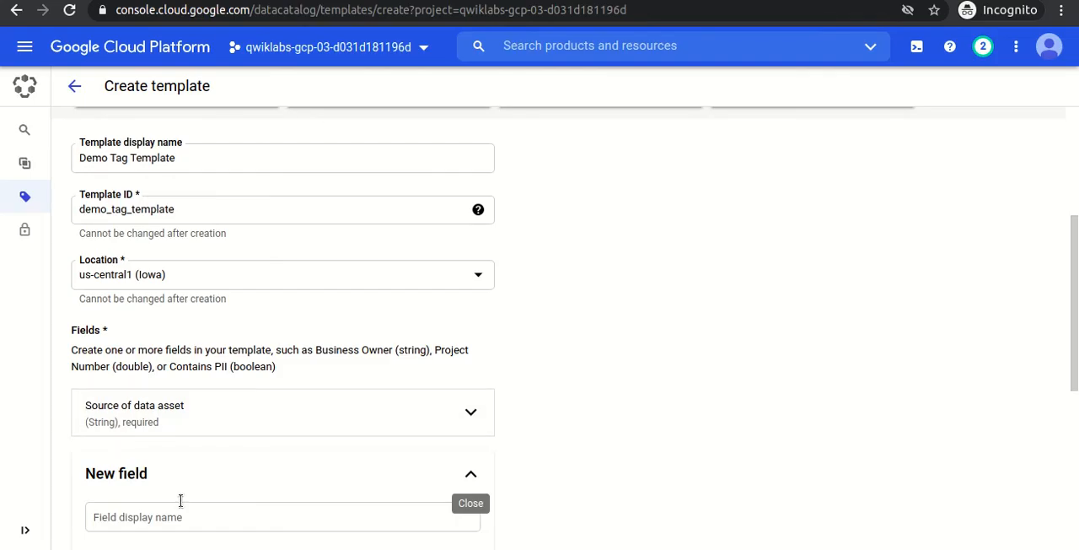
left_click(163, 517)
key("ctrl+v")
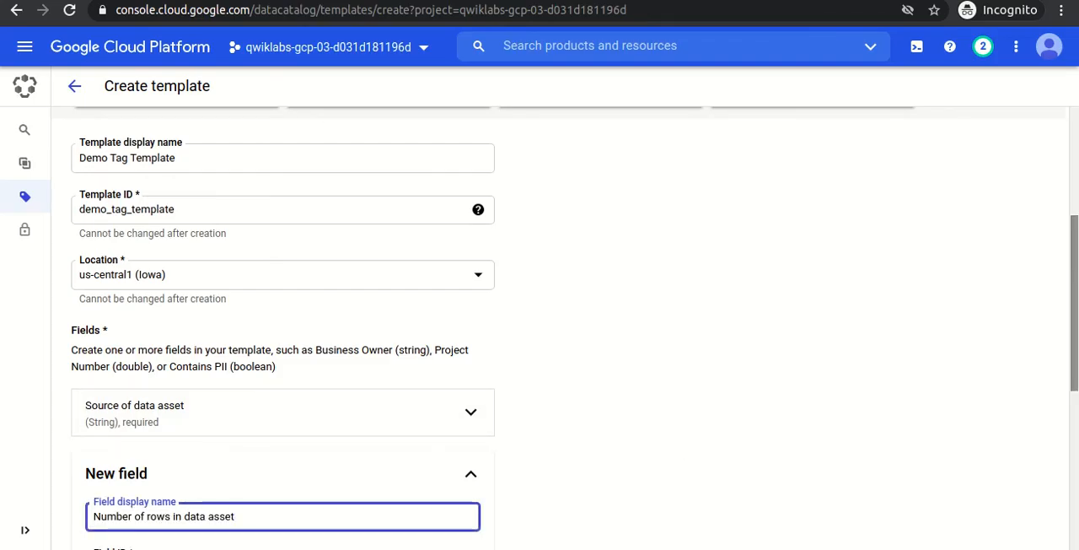
scroll(820, 404, "down", 4)
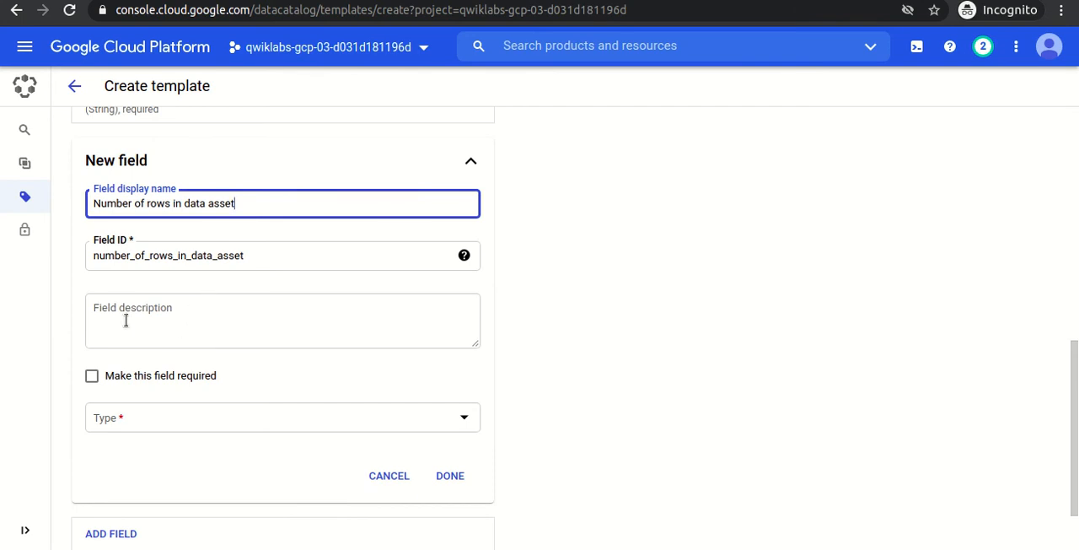
left_click(157, 422)
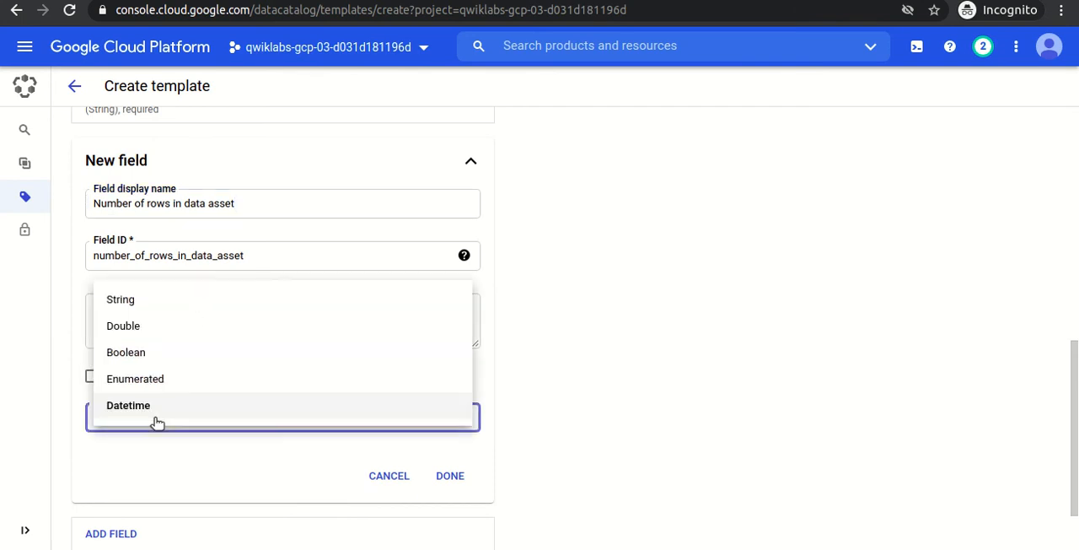
left_click(137, 336)
left_click(446, 479)
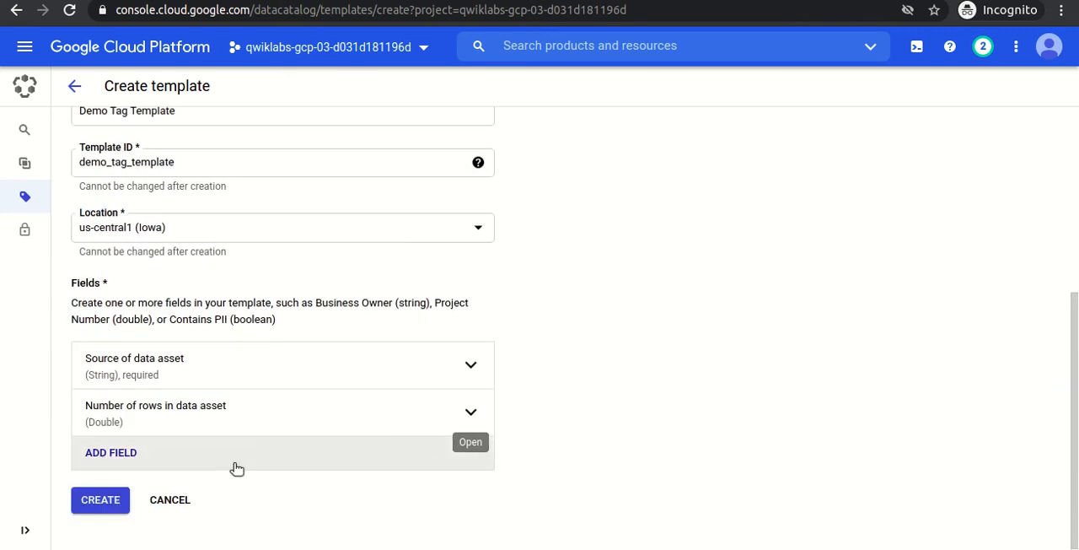
Add an optional Boolean field with the display name Has PII, copied from the lab instructions.
left_click(135, 467)
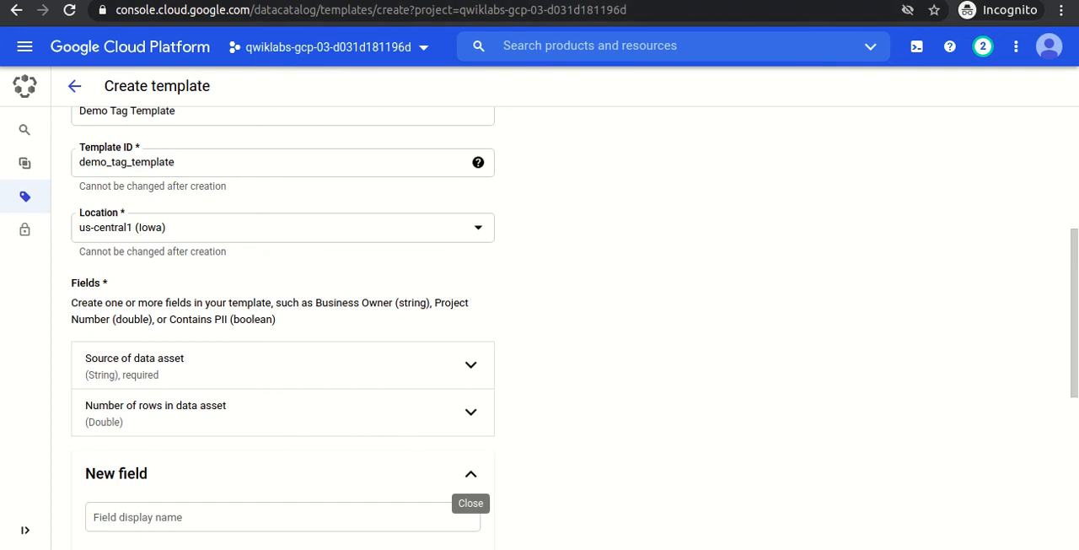
key("alt+Tab")
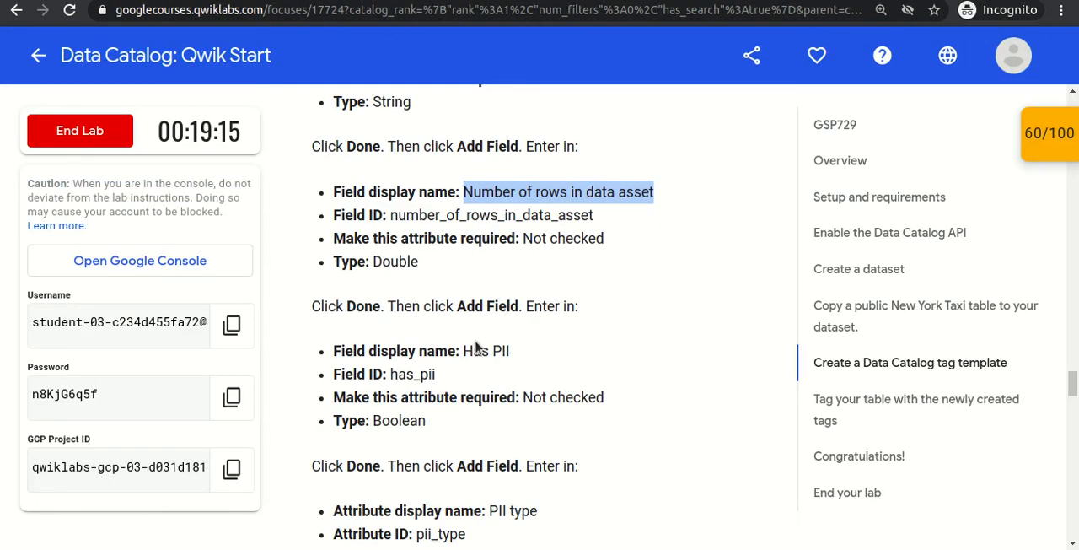
left_click_drag(463, 351, 517, 355)
key("ctrl+c")
key("alt+Tab")
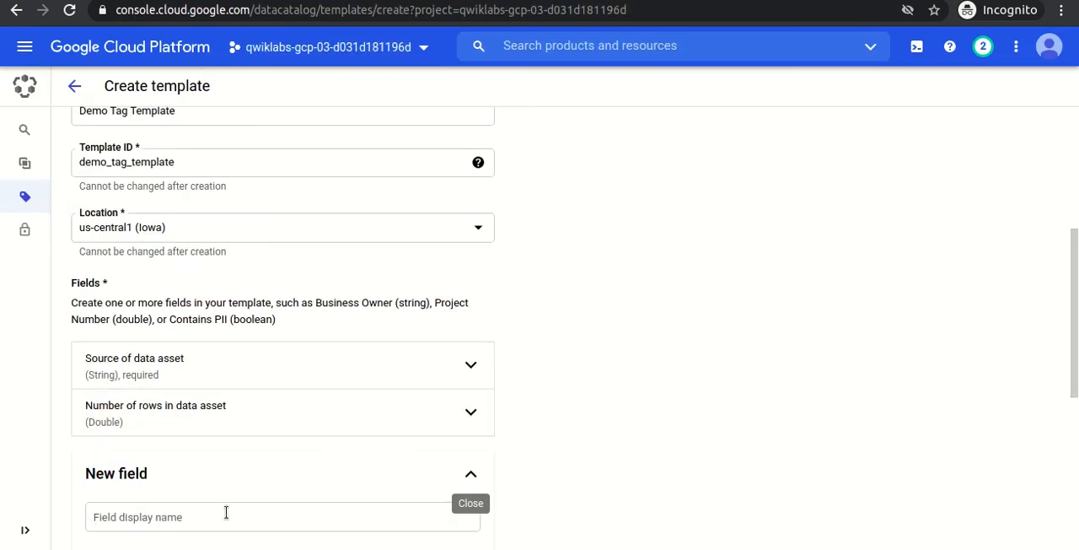
left_click(226, 512)
key("ctrl+v")
key("Tab")
key("Tab")
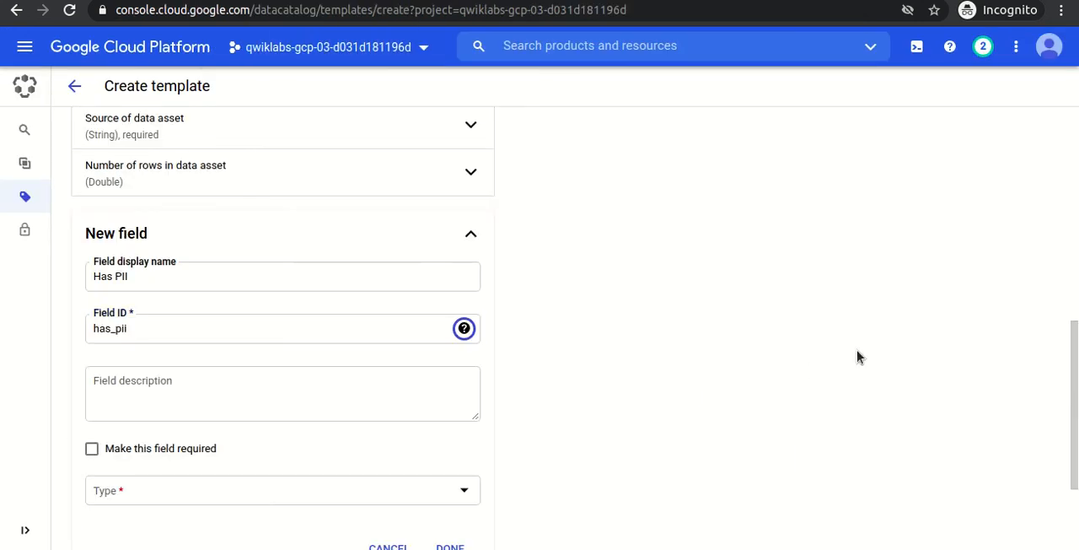
scroll(1072, 354, "down", 2)
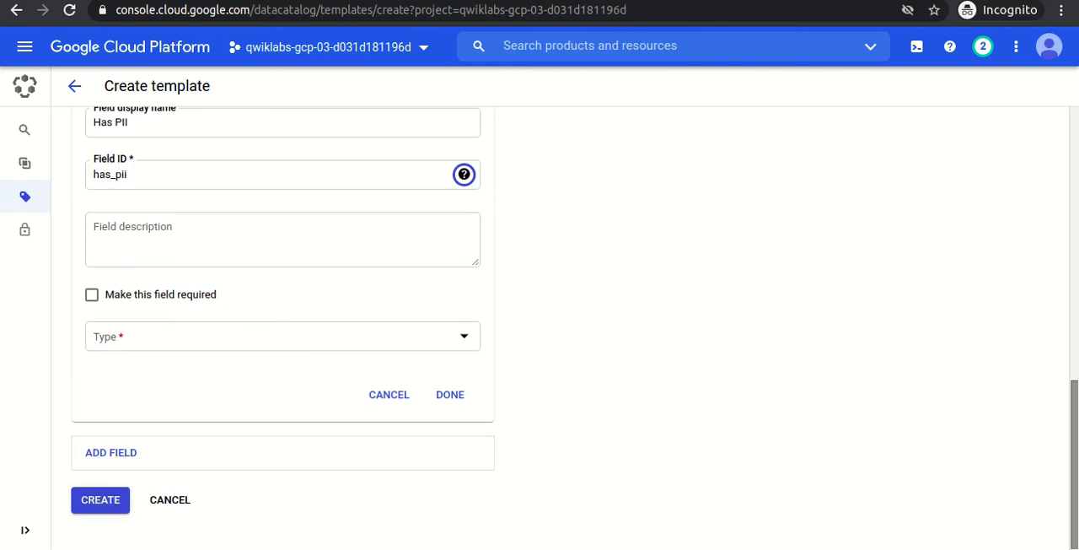
left_click(384, 336)
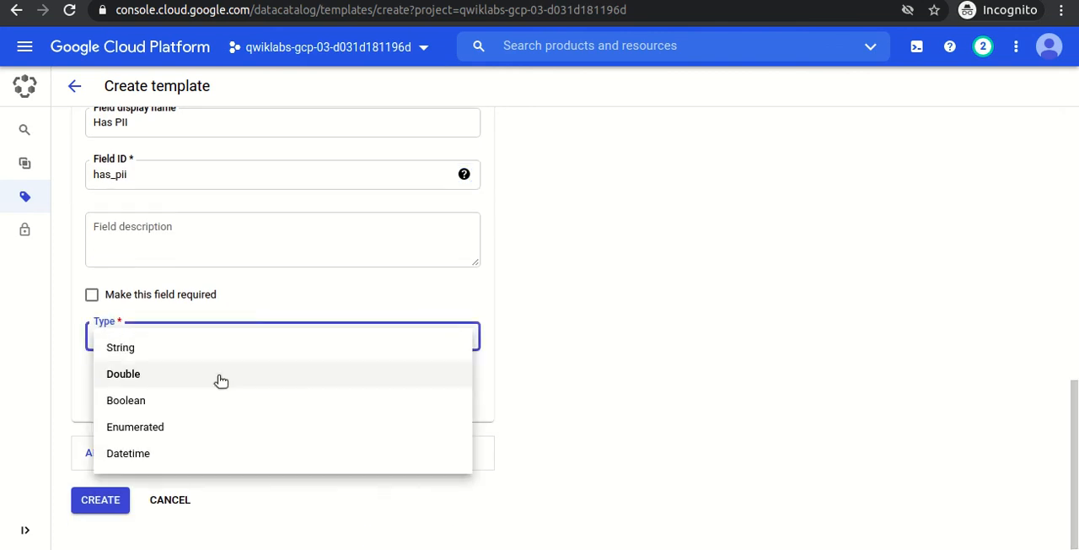
left_click(133, 400)
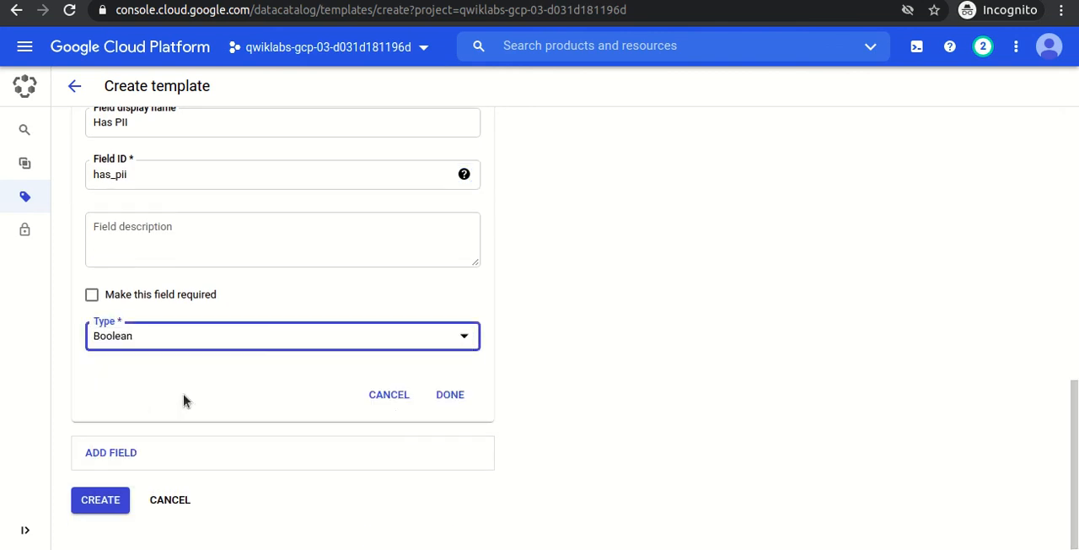
left_click(448, 396)
Start a fourth template field with the display name PII type from the lab instructions and set its type to Enumerated.
left_click(118, 457)
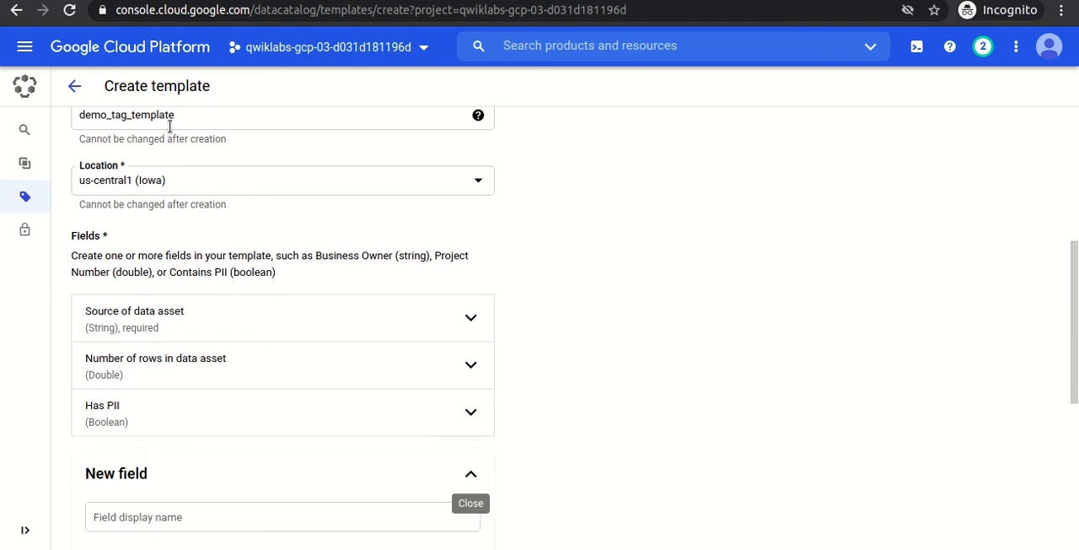
key("alt+Tab")
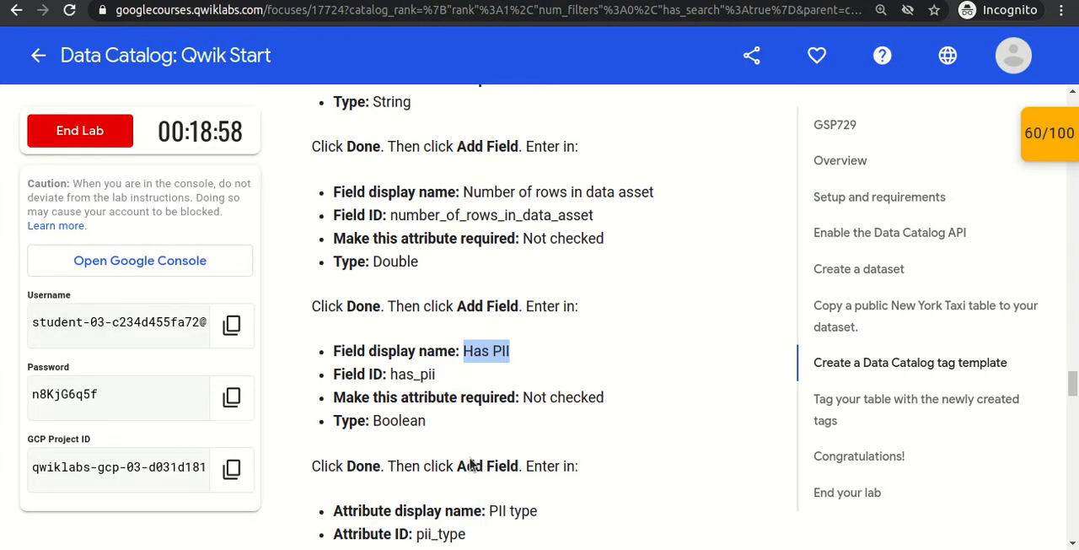
left_click_drag(492, 512, 541, 514)
key("ctrl+c")
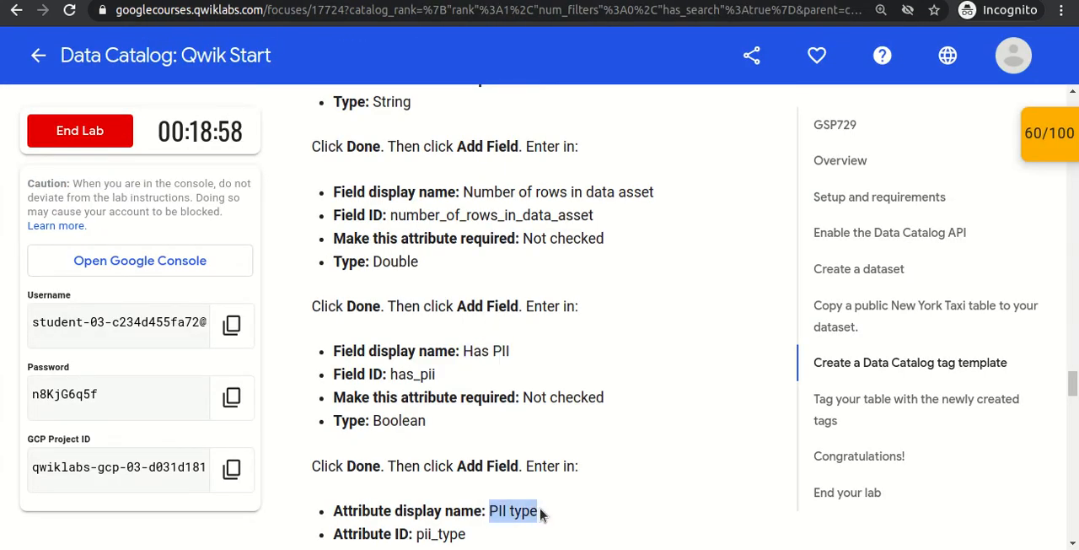
key("alt+Tab")
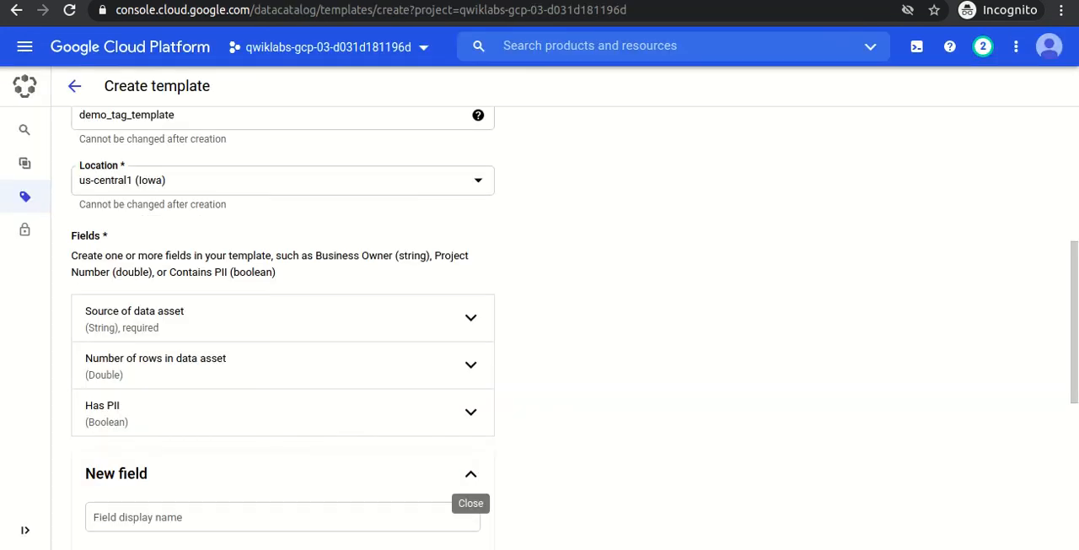
scroll(861, 414, "down", 5)
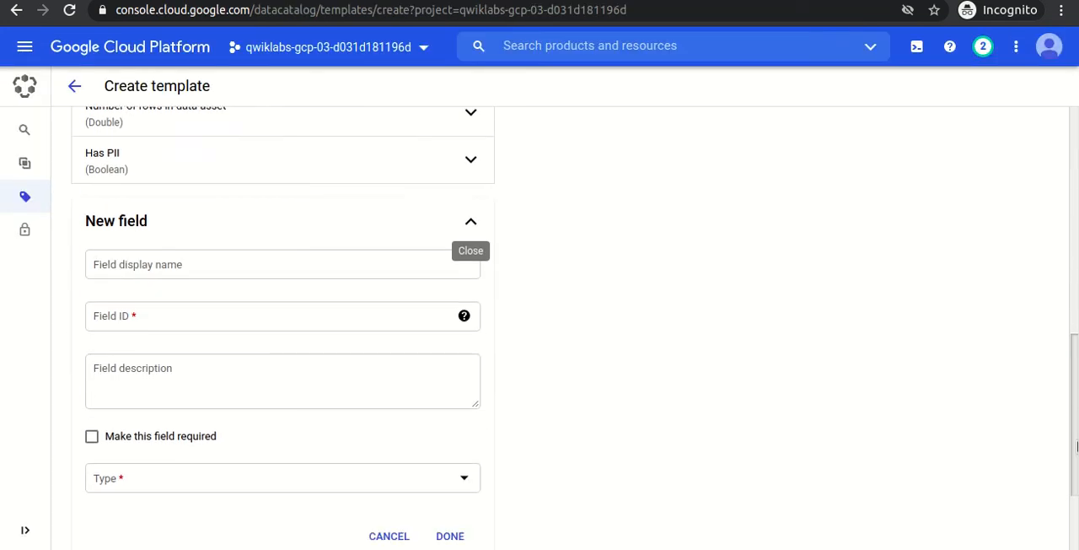
left_click(286, 248)
key("ctrl+v")
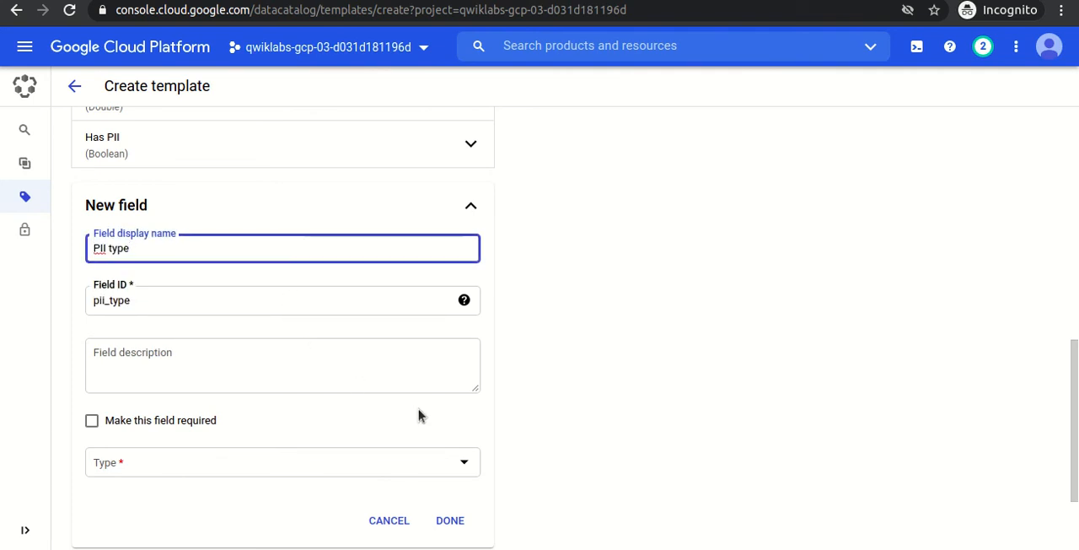
left_click(461, 474)
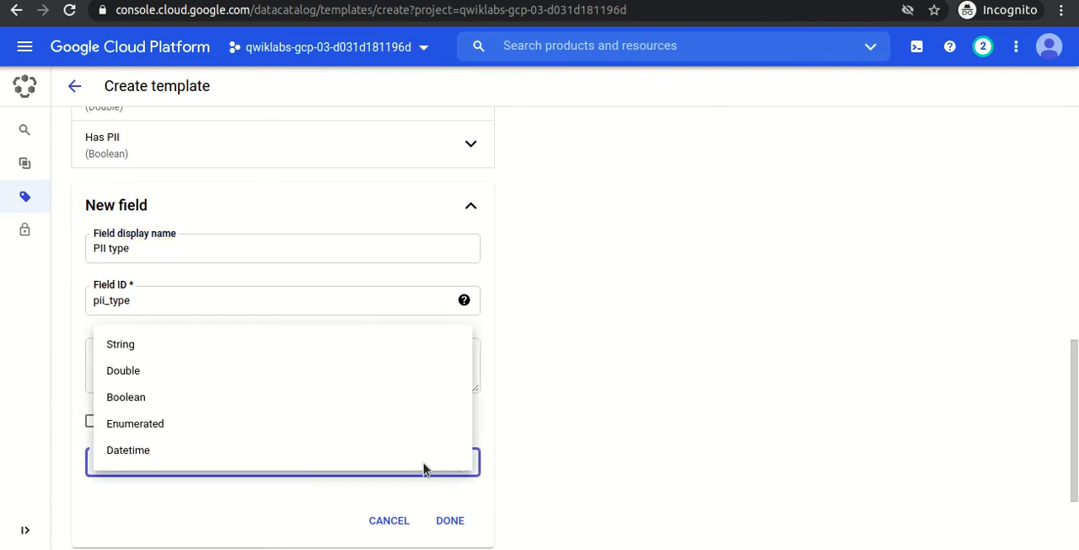
left_click(226, 424)
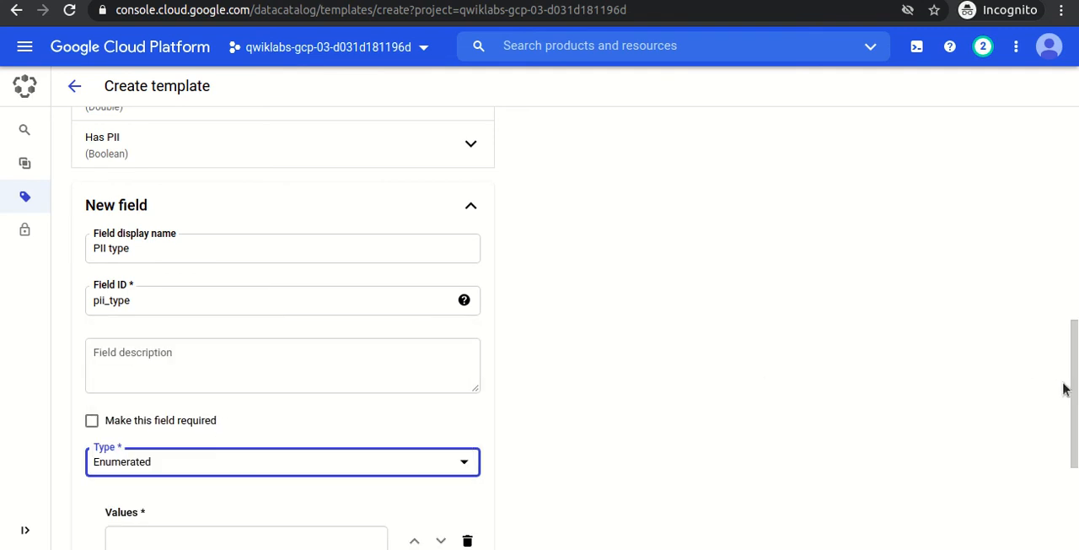
Enter Email as the first value of the enumerated PII type field, copied from the lab instructions.
left_click_drag(1073, 387, 1073, 452)
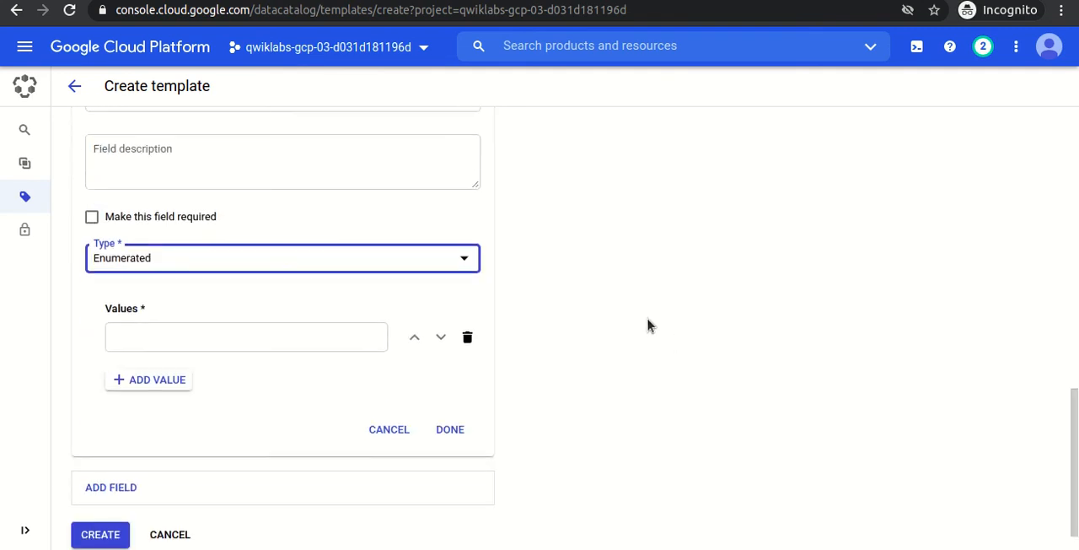
key("alt+Tab")
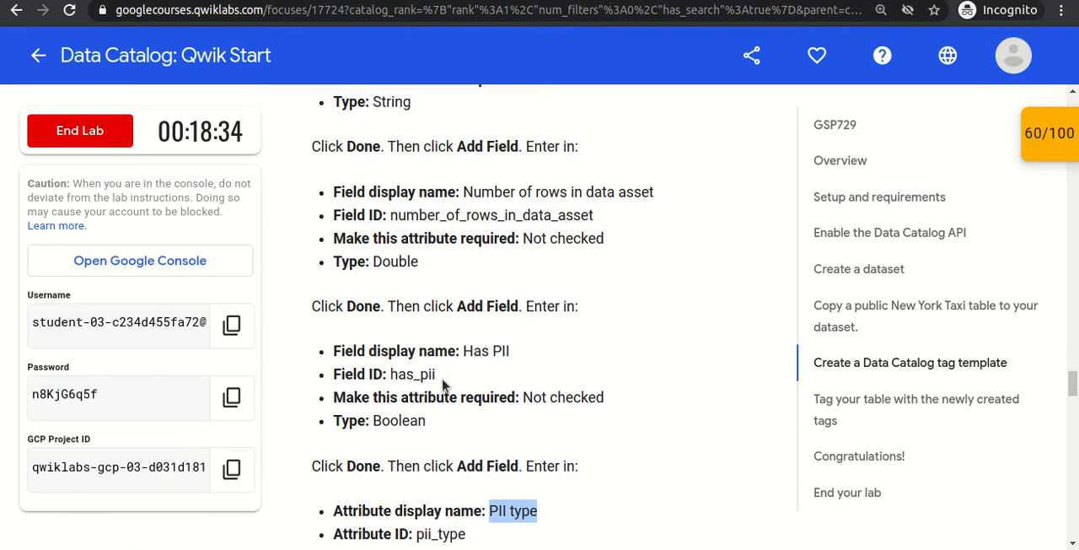
scroll(641, 397, "down", 5)
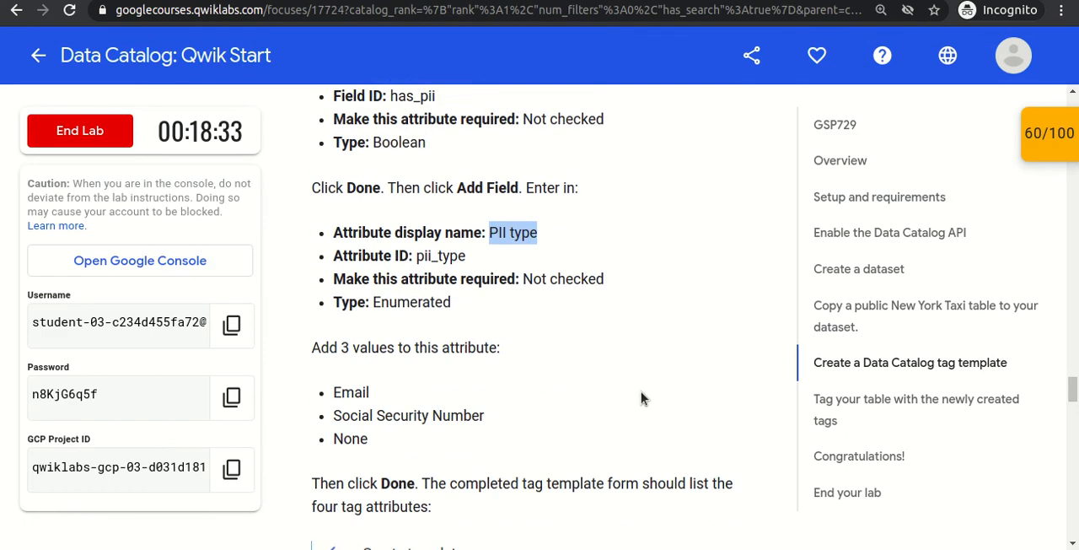
double_click(364, 340)
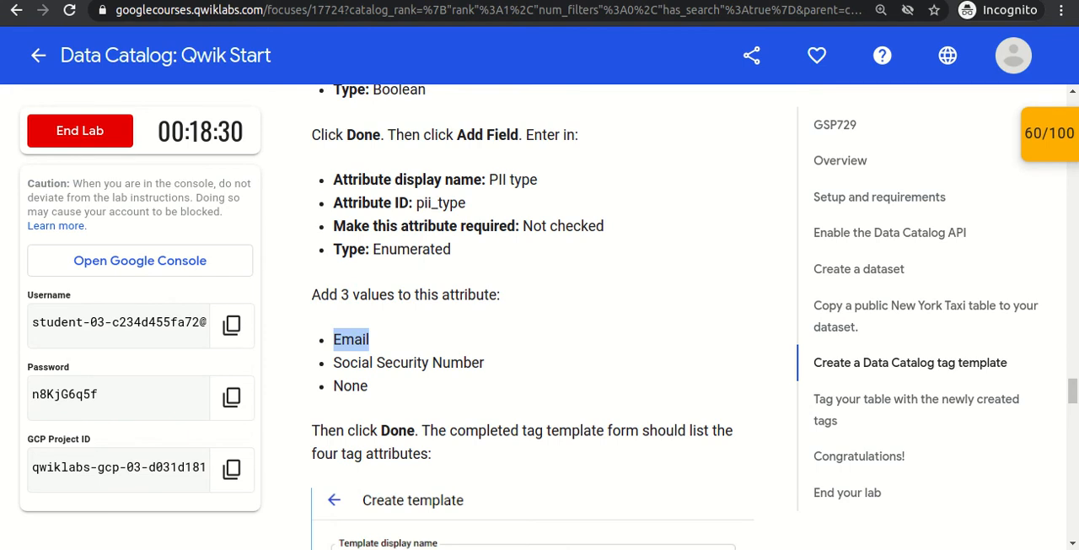
key("ctrl+c")
key("alt+Tab")
left_click(171, 342)
key("ctrl+v")
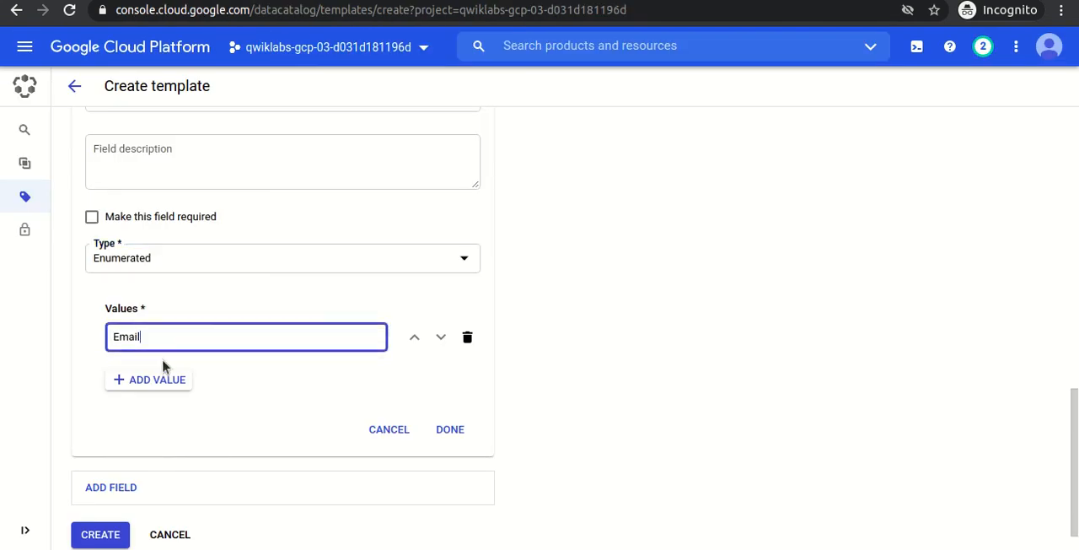
Add Social Security Number as the second value of the PII type field, copied from the lab instructions.
left_click(156, 379)
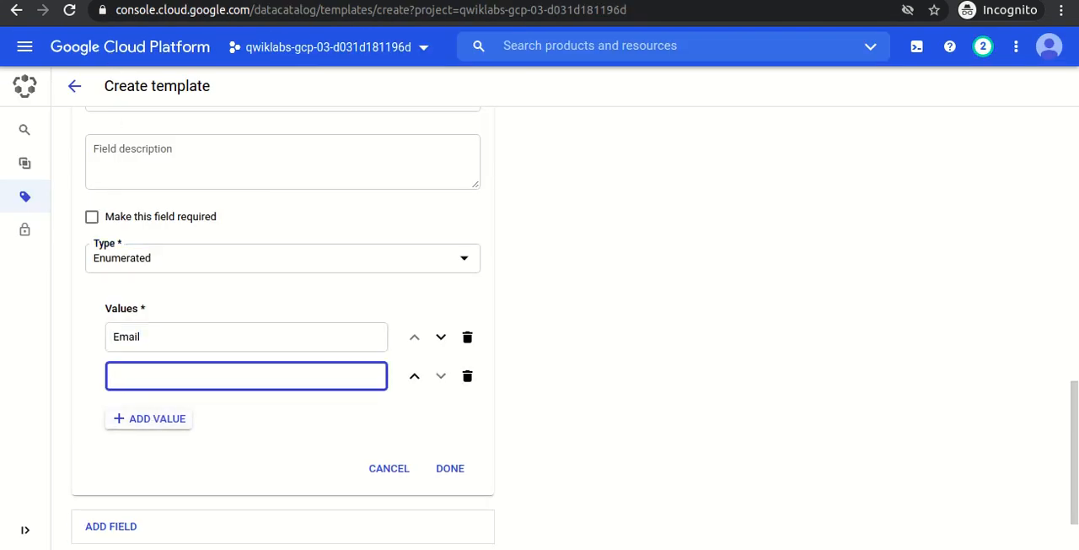
key("alt+Tab")
left_click_drag(334, 361, 502, 371)
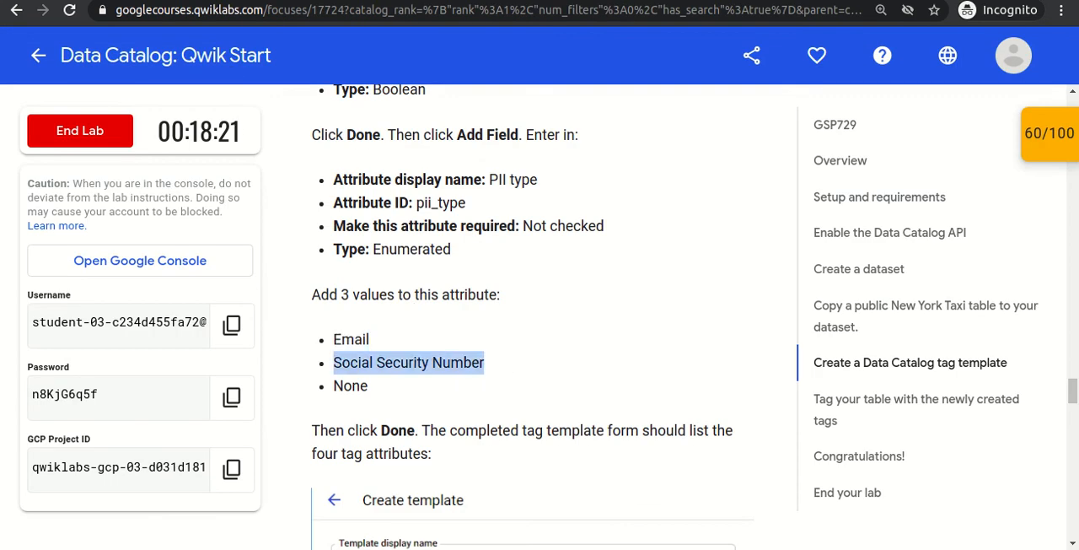
key("alt+Tab")
key("ctrl+v")
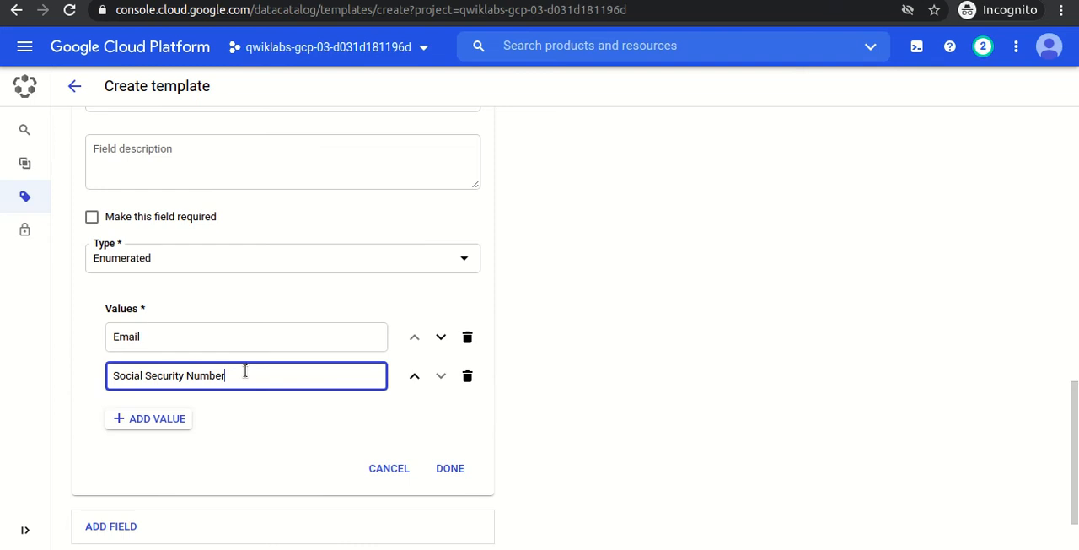
Add None as the third value of the PII type field, copied from the lab instructions.
left_click(171, 426)
key("alt+Tab")
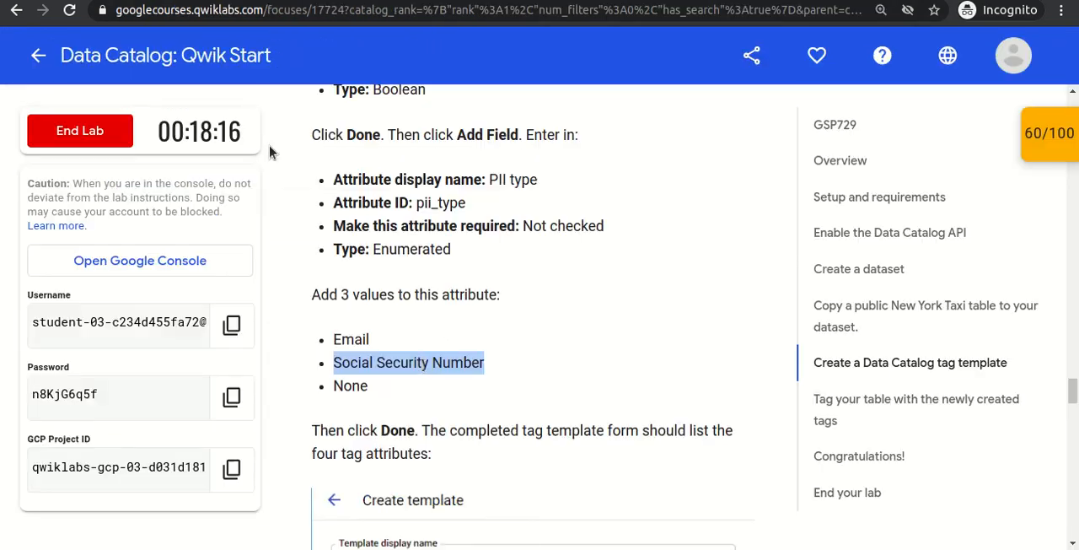
double_click(350, 384)
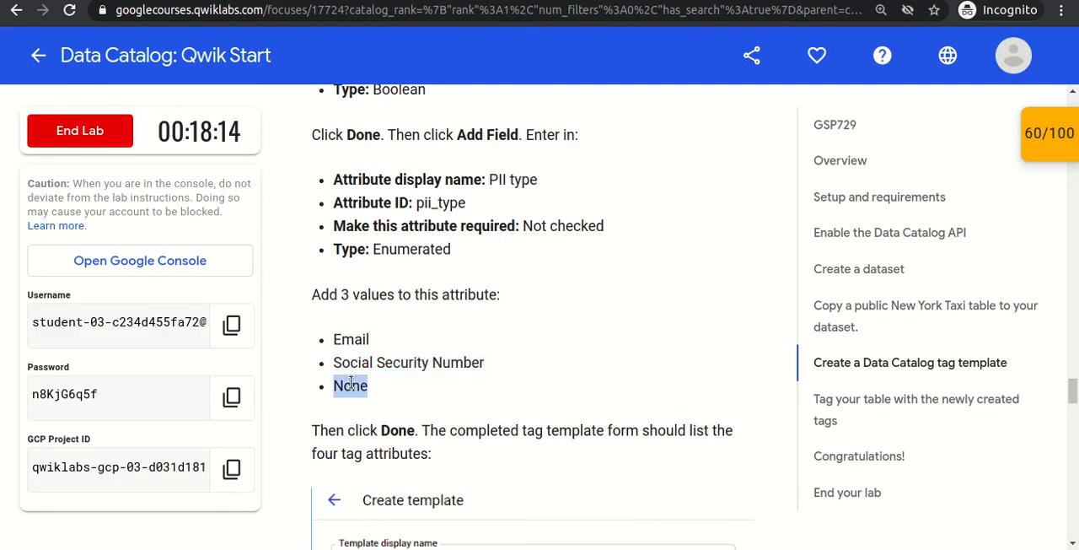
key("alt+Tab")
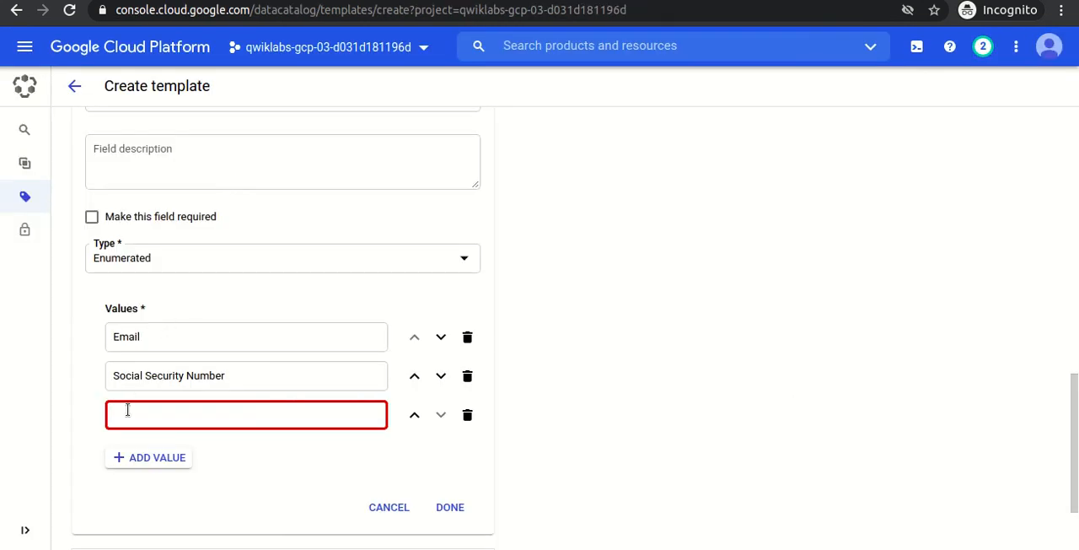
key("ctrl+v")
Create the tag template with its completed fields and list the values of its PII type field.
left_click(442, 508)
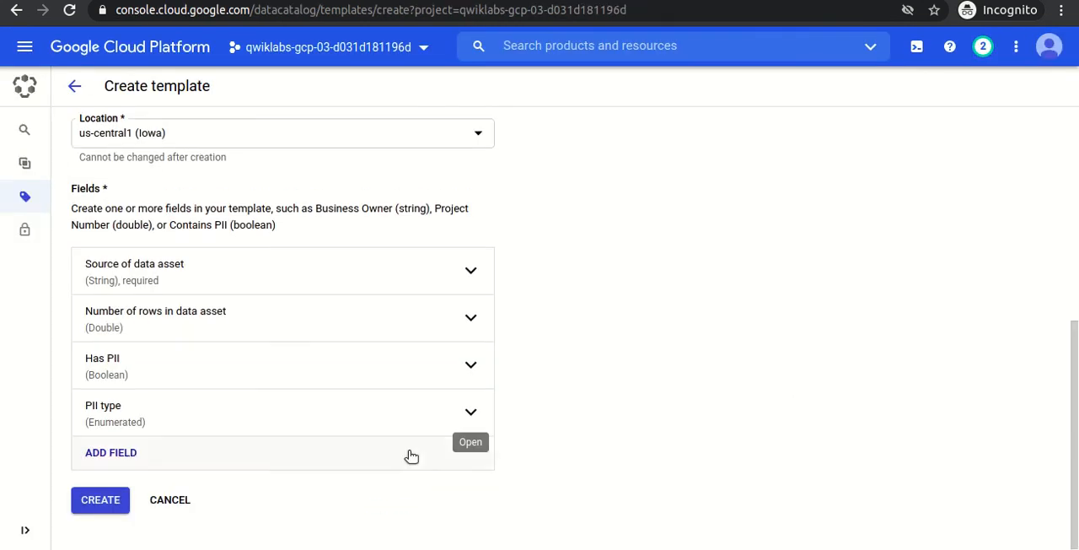
left_click(97, 506)
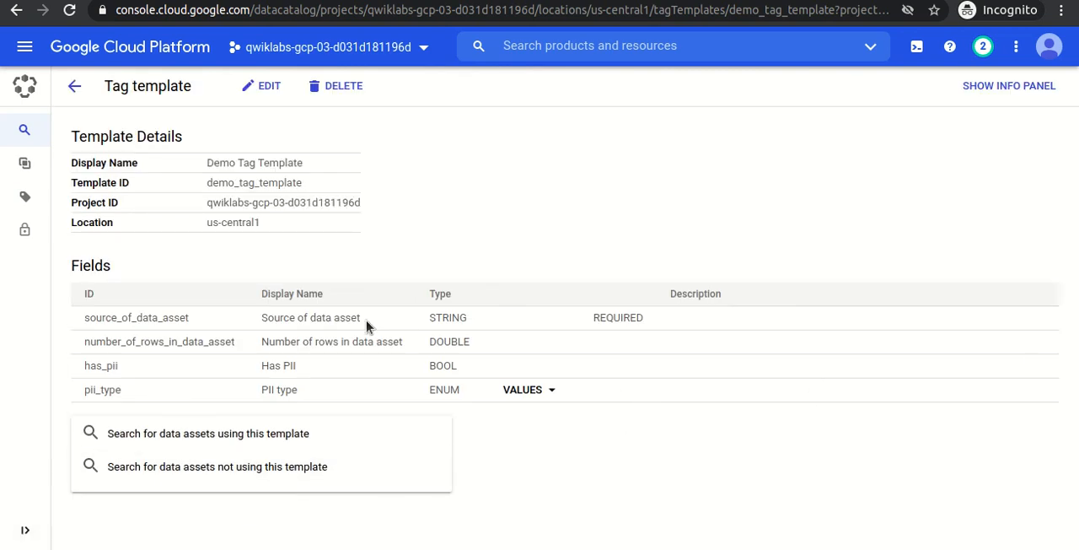
left_click(537, 391)
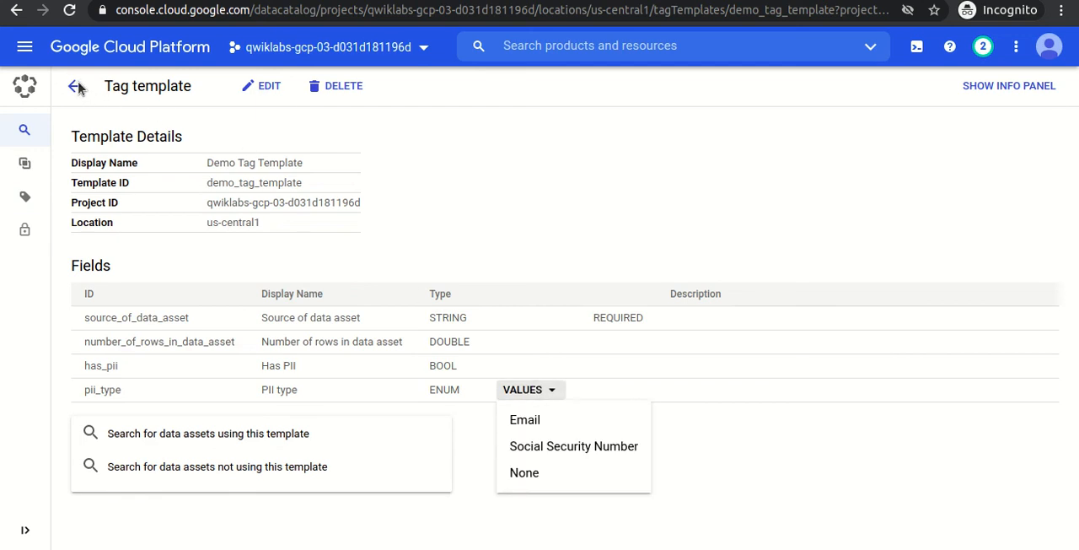
Search the Data Catalog for demo_dataset.
left_click(23, 138)
mouse_move(22, 139)
left_click(75, 139)
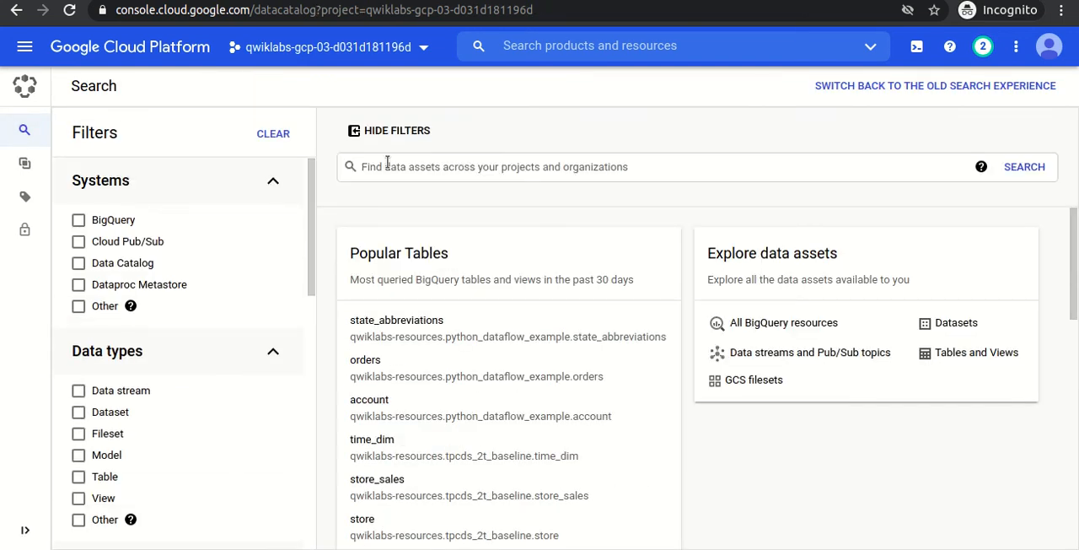
left_click(404, 171)
type("demo_dataset")
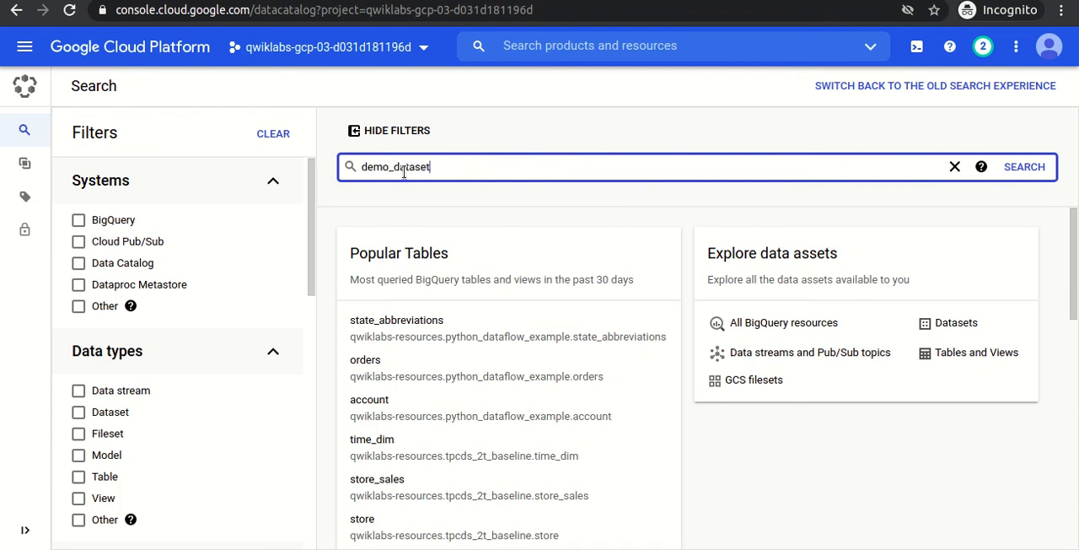
key("Return")
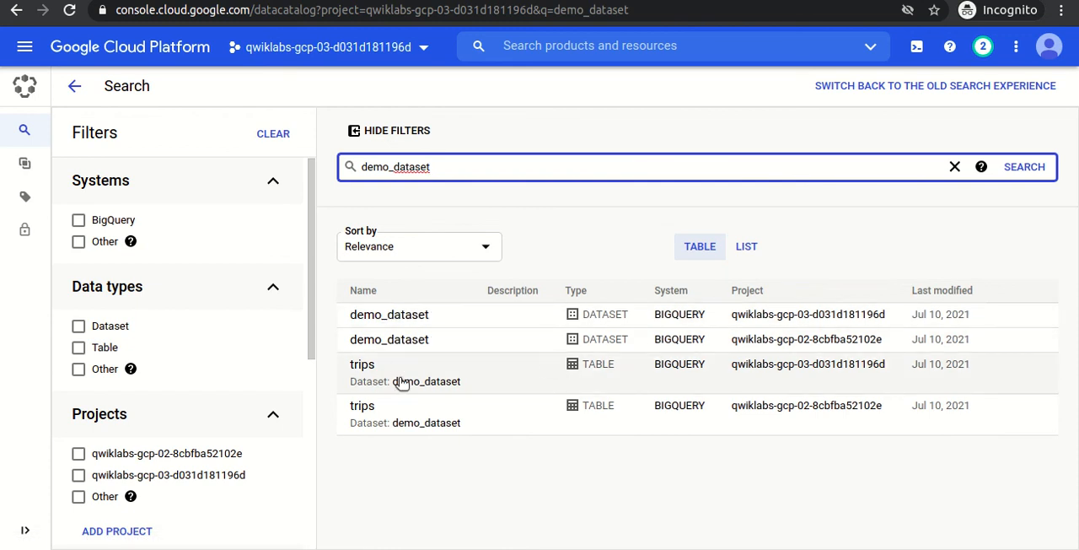
Sort the search results by Last modified (Descending) and open the trips table belonging to the current lab project.
left_click(479, 246)
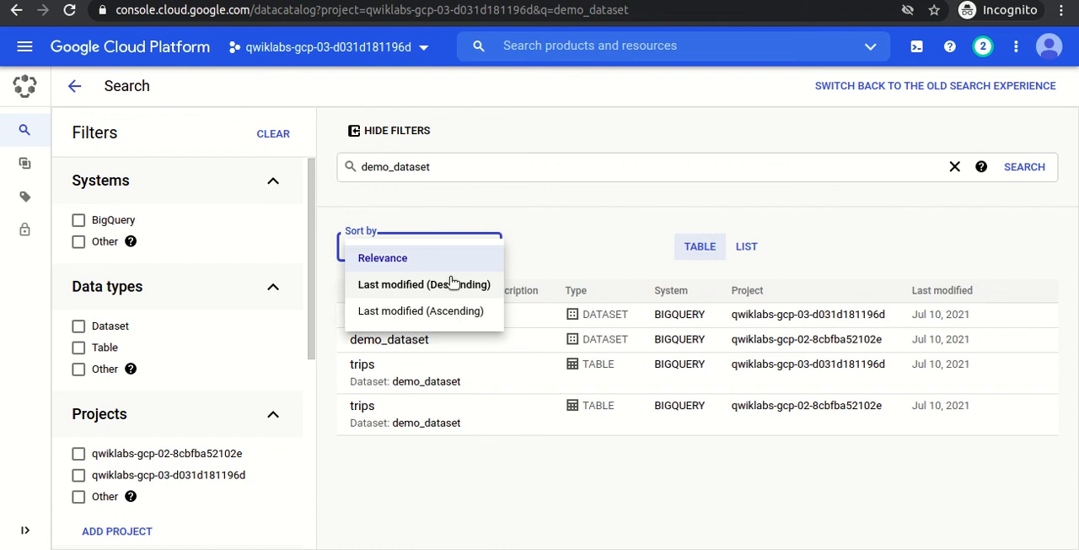
left_click(453, 284)
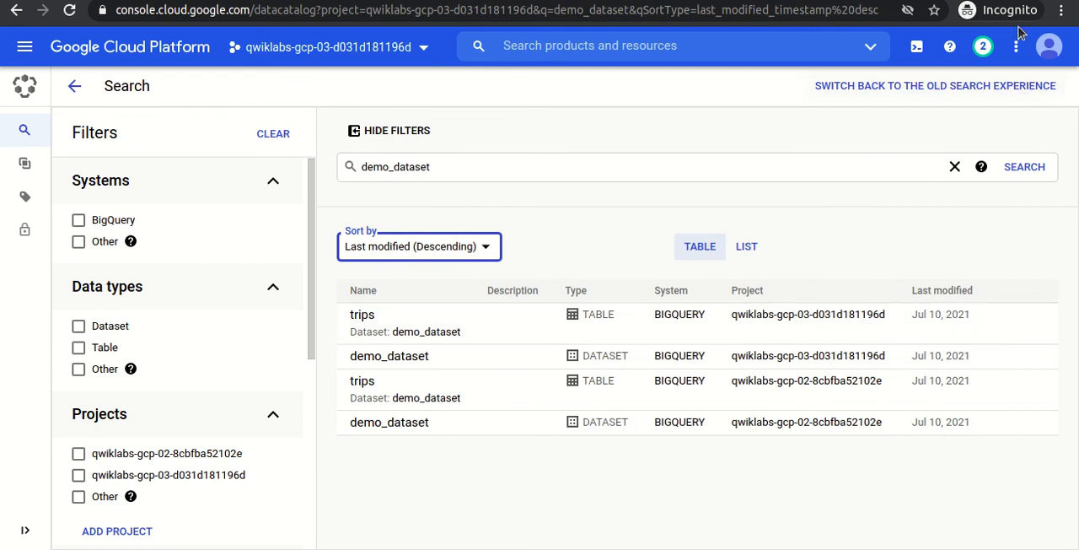
left_click(1050, 47)
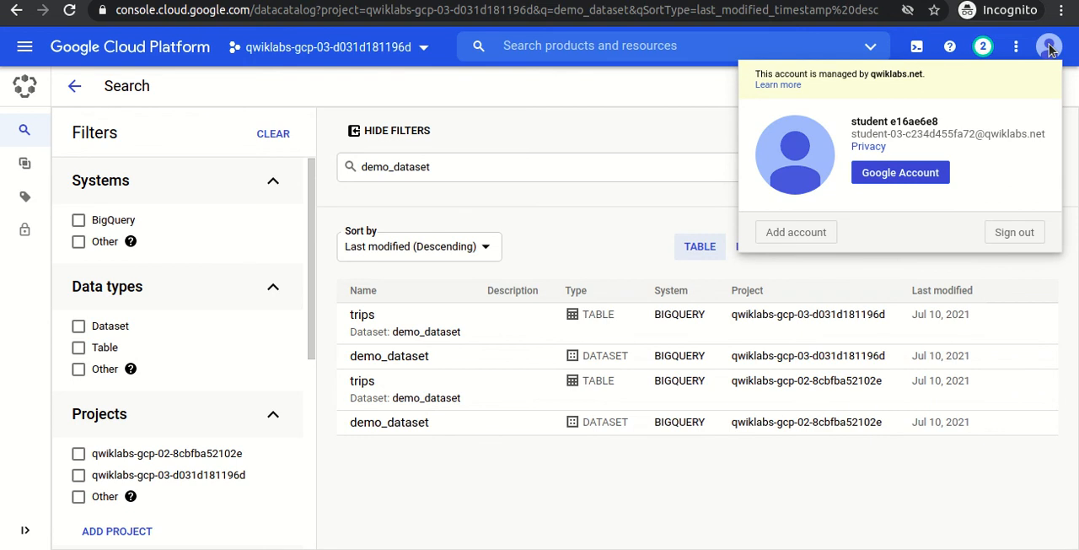
left_click(1050, 49)
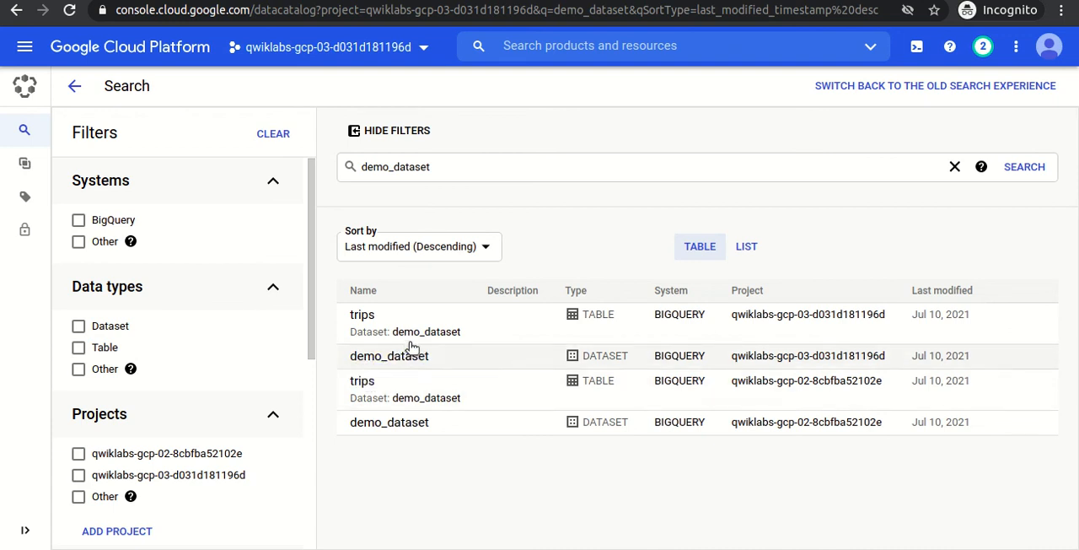
left_click(357, 320)
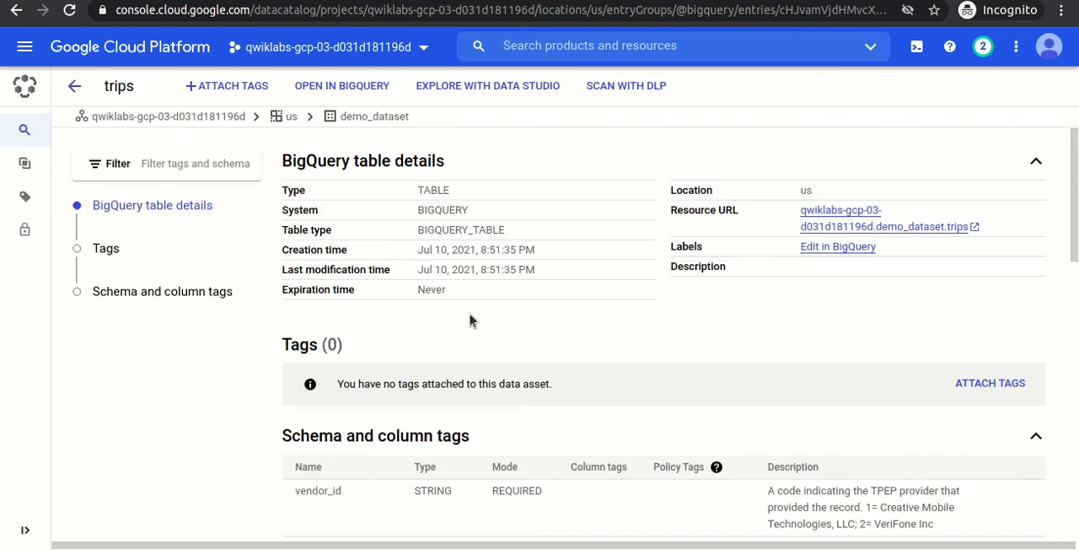
Start attaching tags and choose the trips table itself as the target, without any columns.
left_click_drag(345, 385, 646, 380)
left_click(646, 380)
left_click(234, 89)
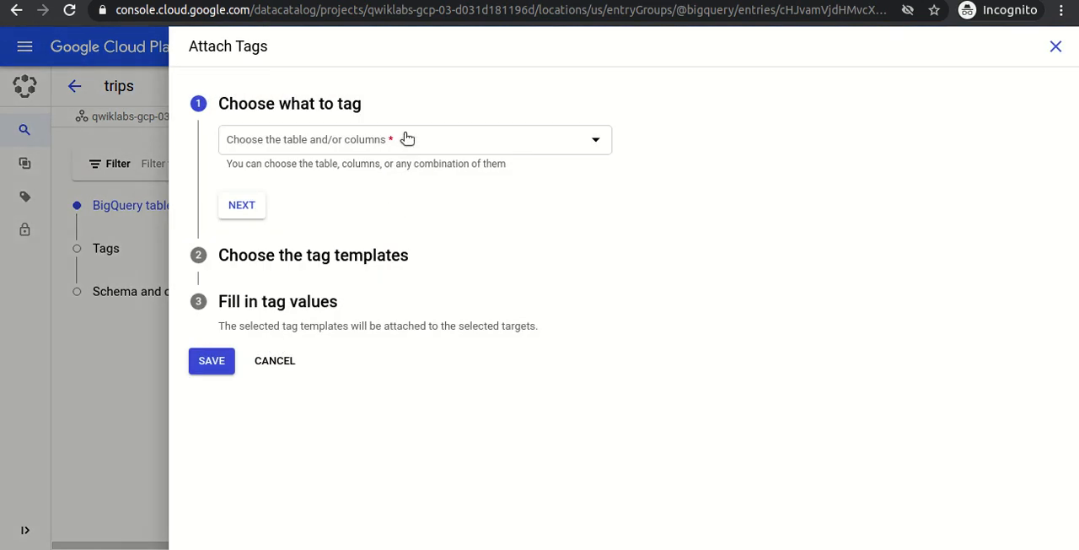
left_click(408, 139)
left_click(248, 257)
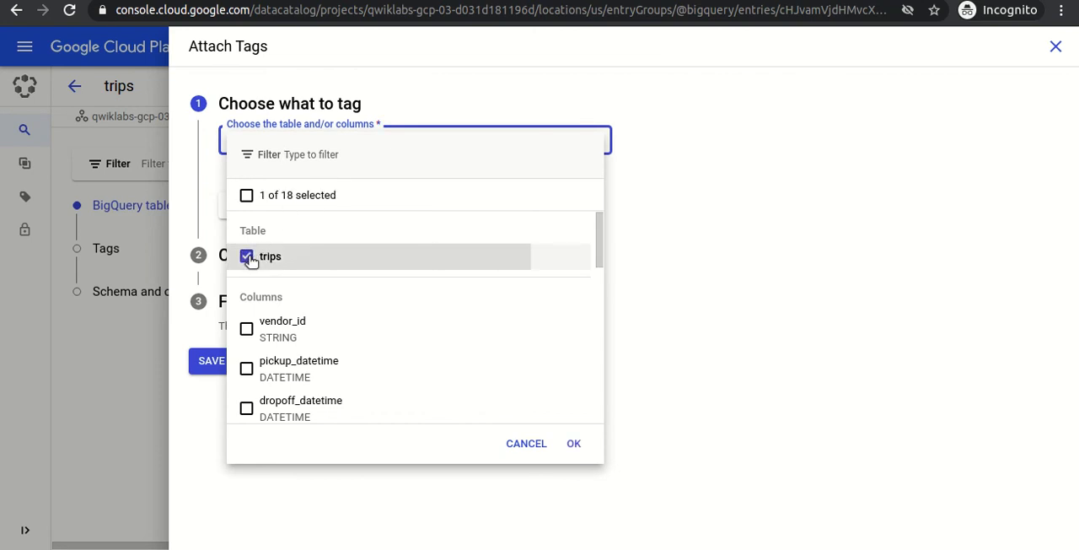
left_click(573, 443)
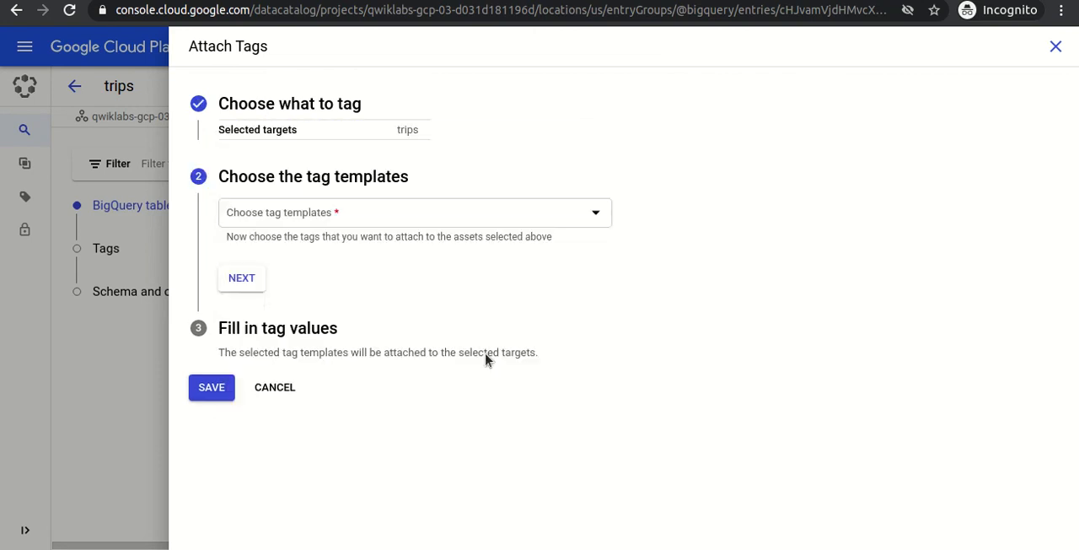
Choose the Demo Tag Template from the current lab project as the template to attach.
left_click(317, 212)
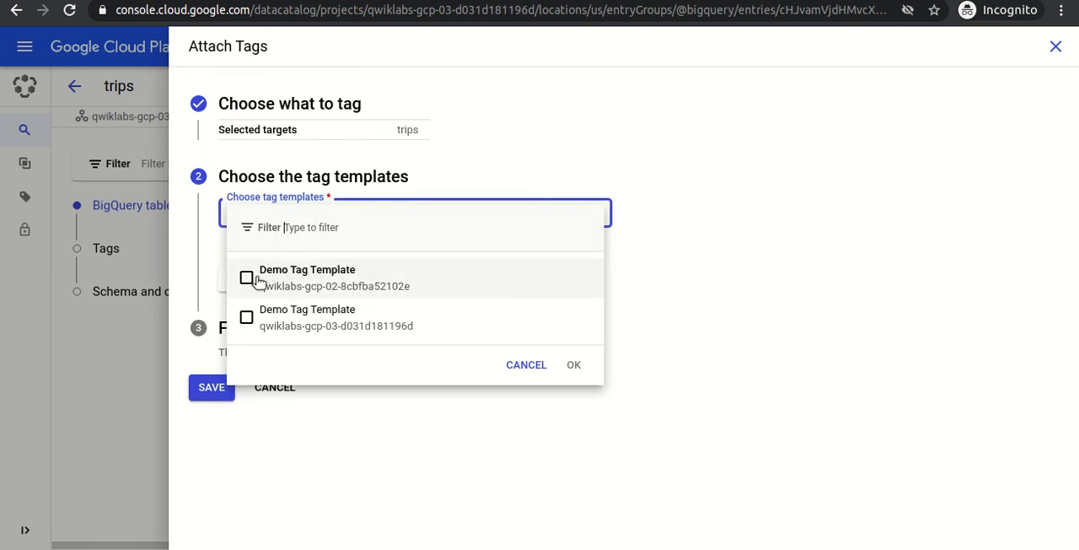
left_click(257, 319)
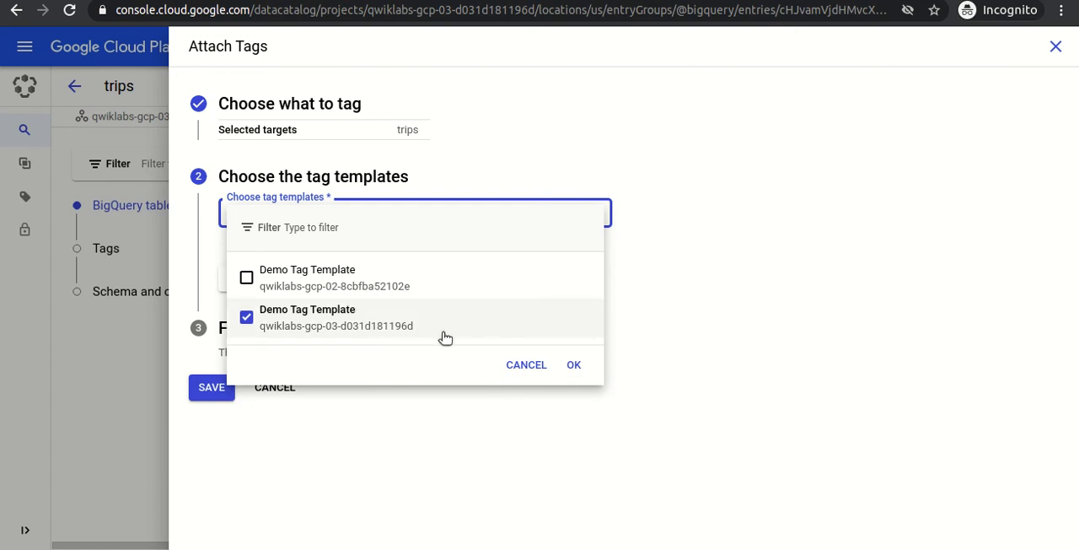
left_click(574, 366)
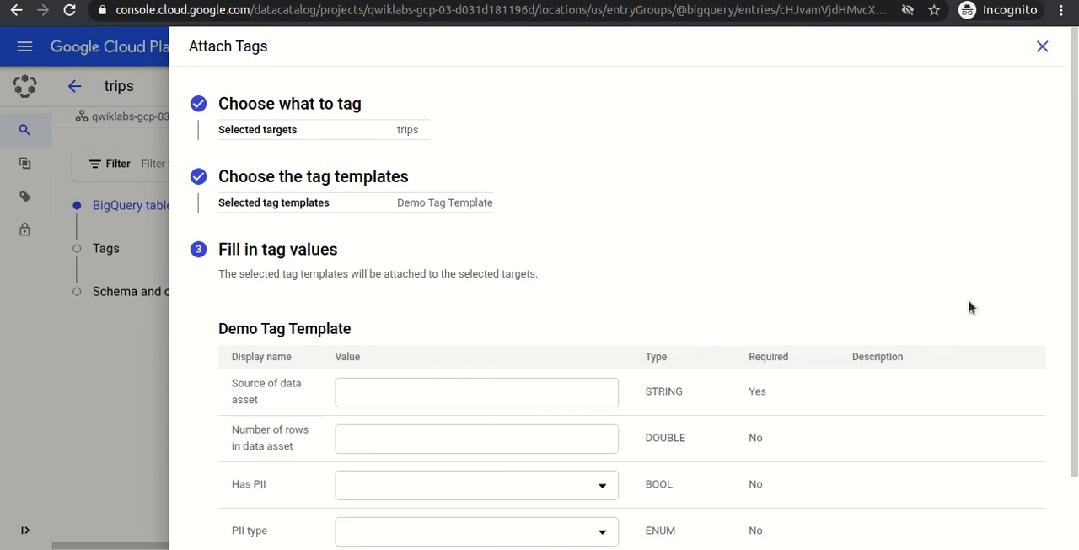
Set Source of data asset to tlc_yellow_trips_2018, copied from the tagging section of the lab instructions.
scroll(1076, 292, "down", 2)
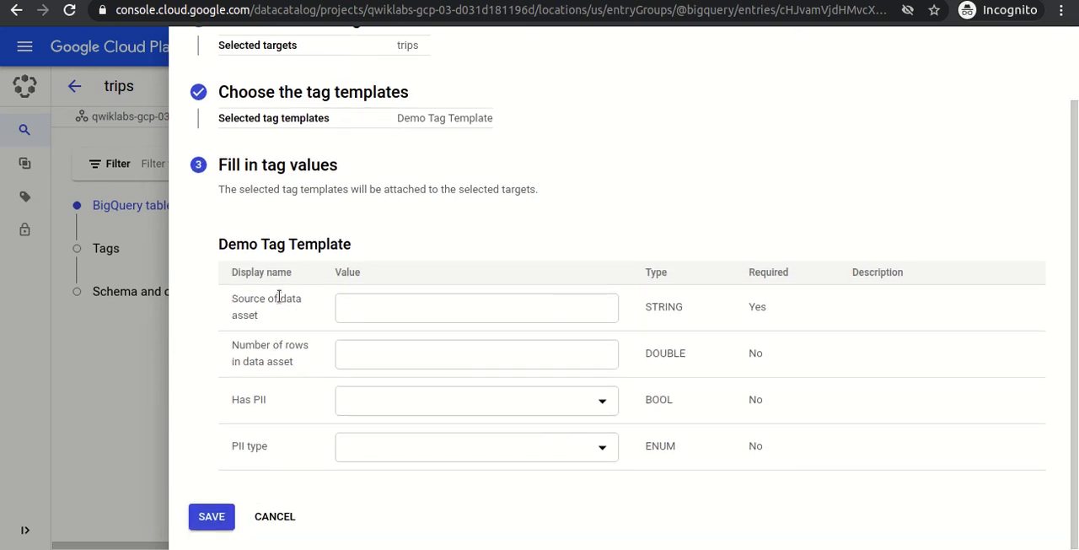
left_click(371, 306)
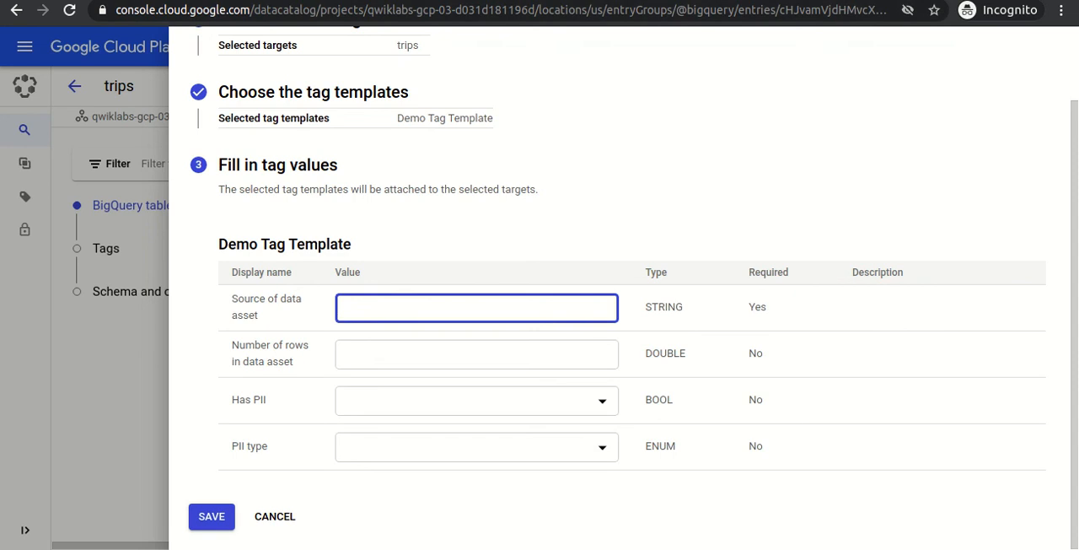
key("alt+Tab")
left_click(574, 371)
scroll(574, 371, "down", 2)
scroll(575, 377, "down", 7)
scroll(575, 372, "down", 5)
scroll(575, 372, "down", 7)
scroll(574, 372, "down", 8)
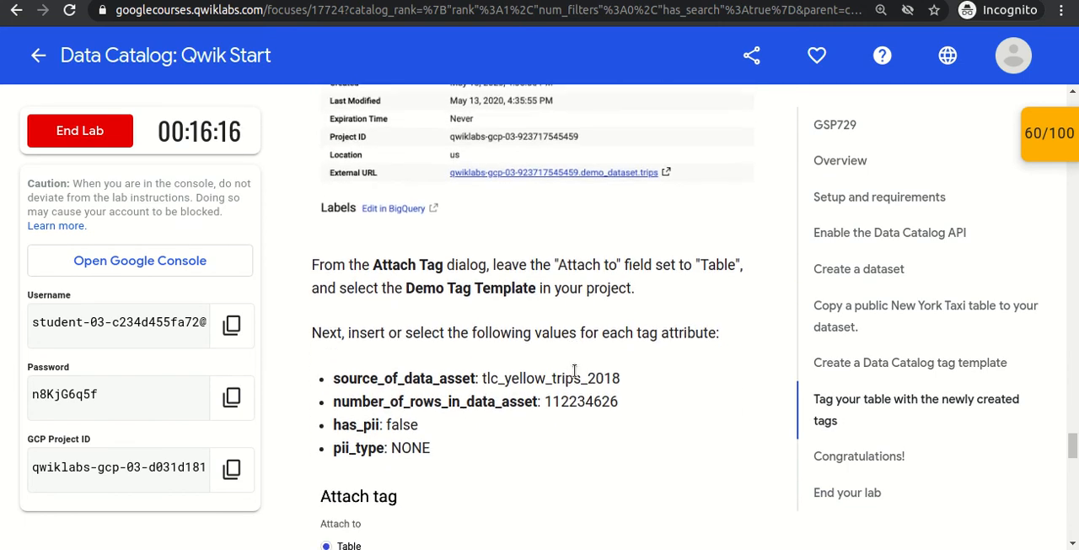
double_click(493, 377)
key("ctrl+c")
key("alt+Tab")
key("ctrl+v")
Set Number of rows in data asset to 112234626, copied from the lab instructions.
key("Tab")
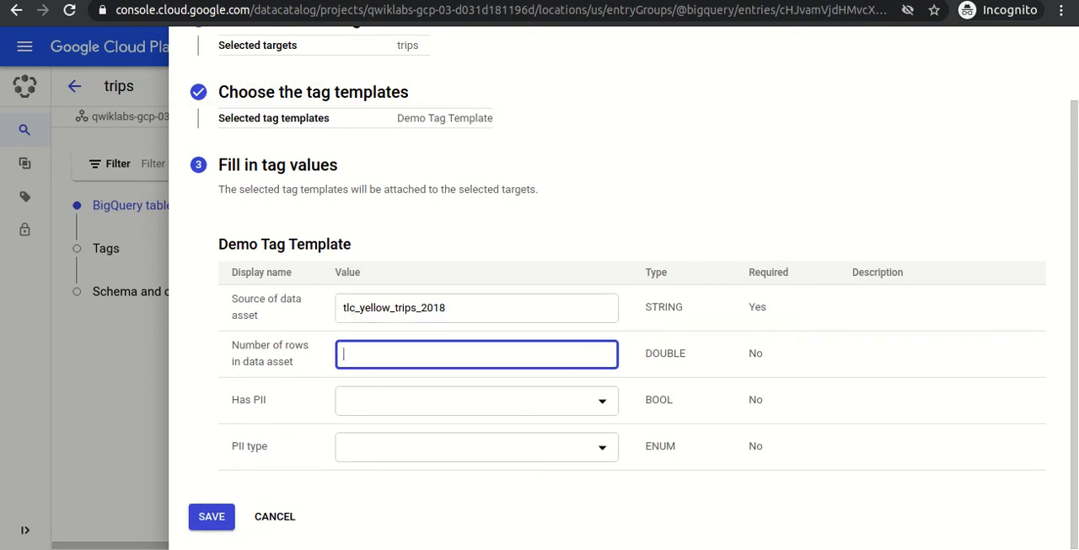
key("alt+Tab")
double_click(561, 403)
key("alt+Tab")
key("ctrl+v")
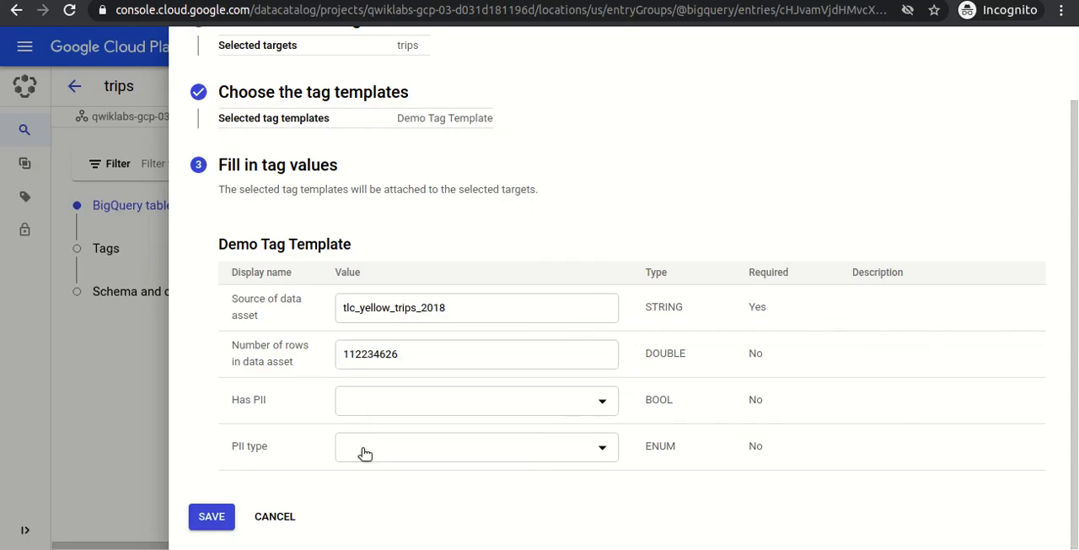
Save the tag on the trips table with Has PII set to FALSE and PII type set to None.
left_click(419, 413)
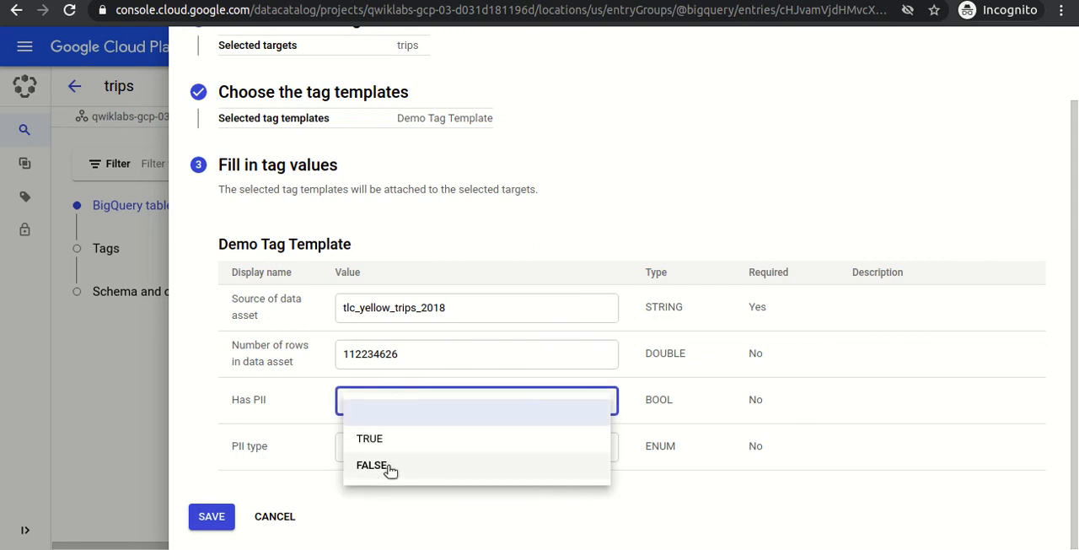
left_click(389, 466)
left_click(401, 444)
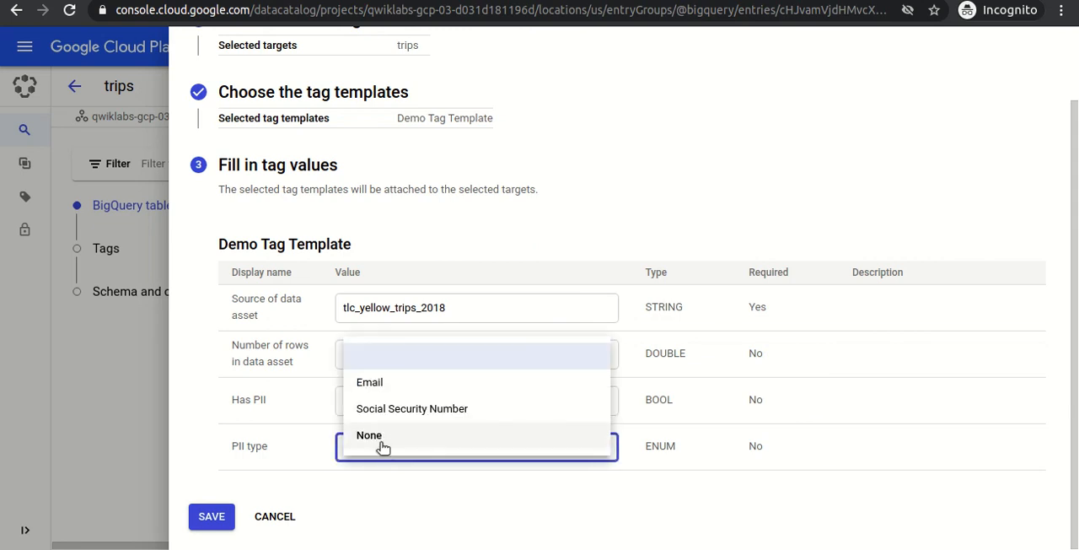
left_click(379, 440)
left_click(215, 516)
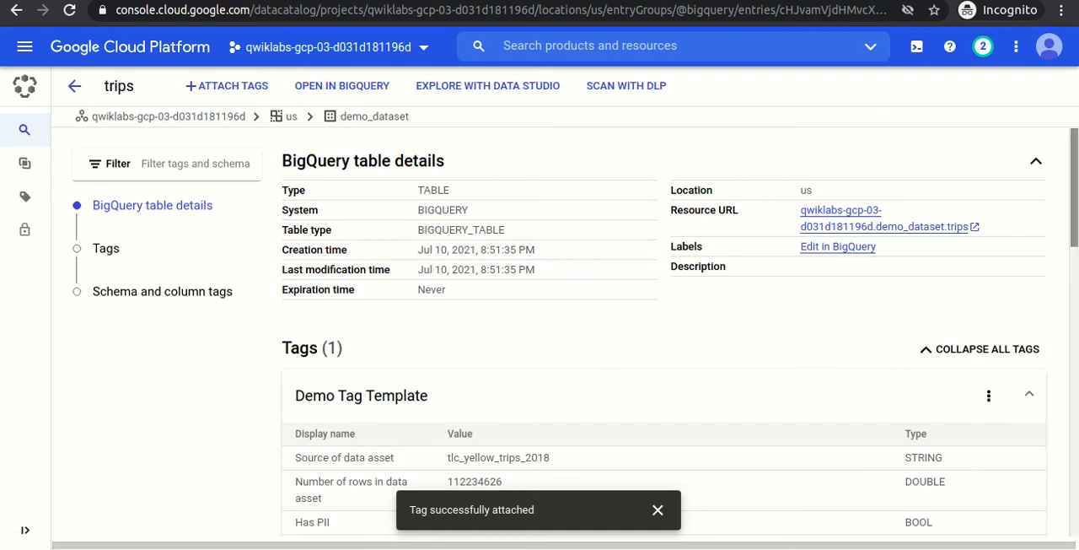
Search the data catalog for trips and open the trips table belonging to the current lab project.
scroll(815, 244, "down", 5)
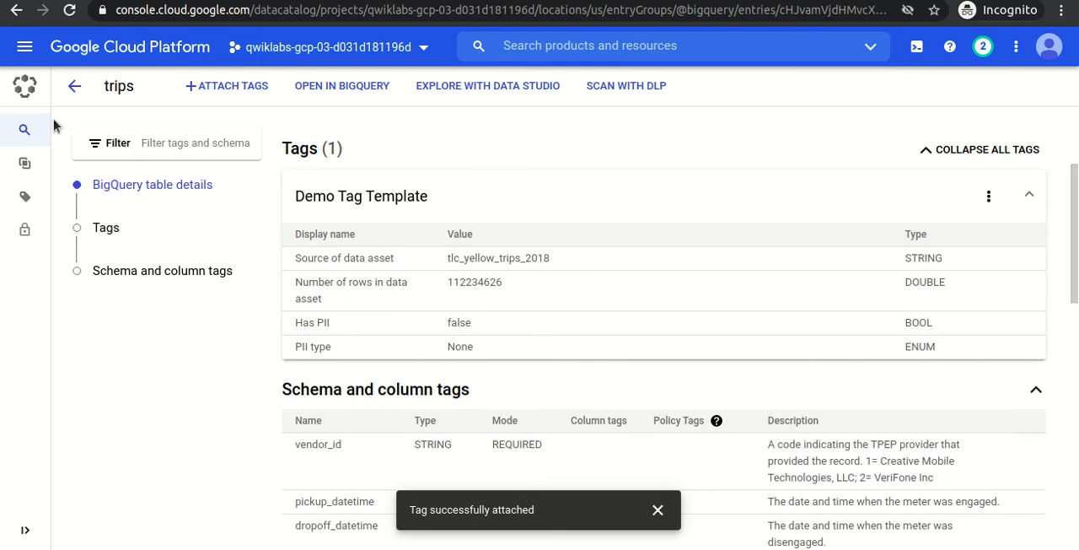
left_click(173, 129)
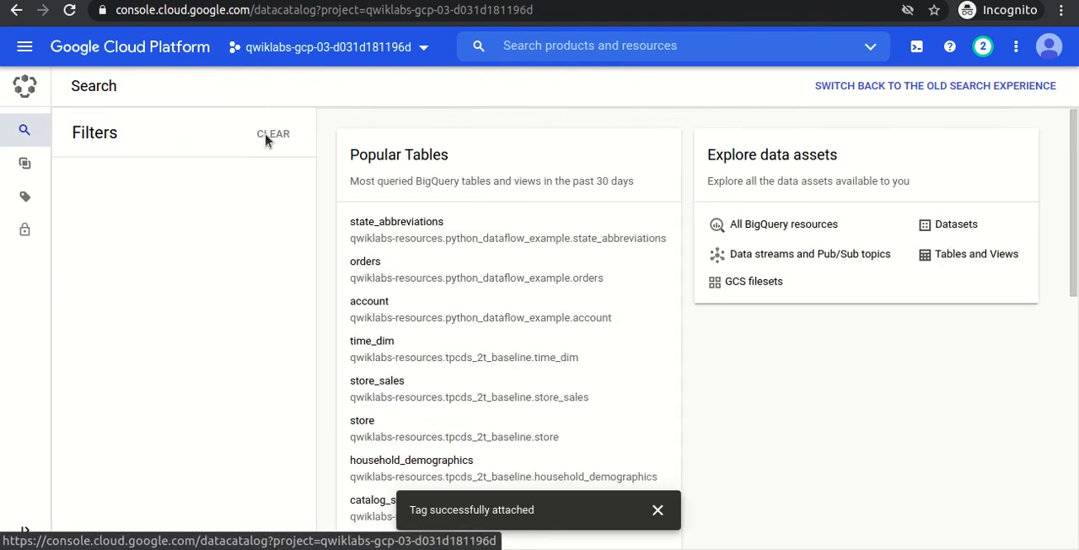
left_click(432, 167)
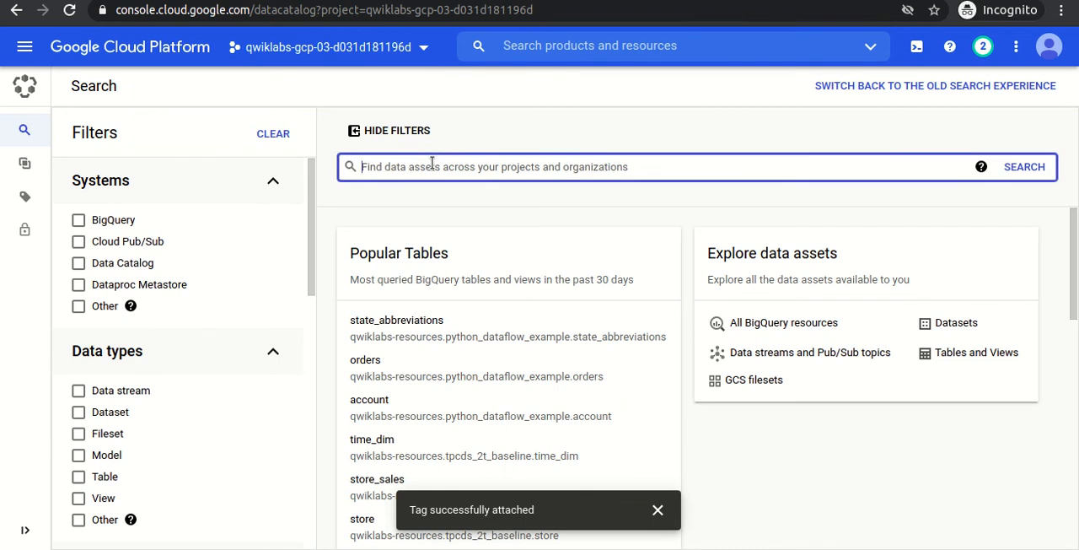
type("tr")
key("Return")
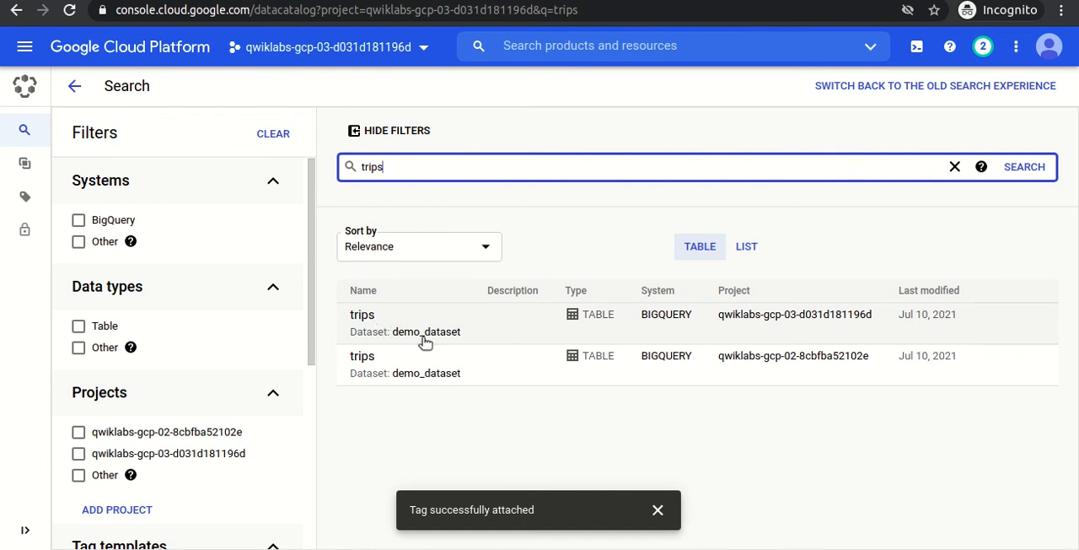
left_click(362, 315)
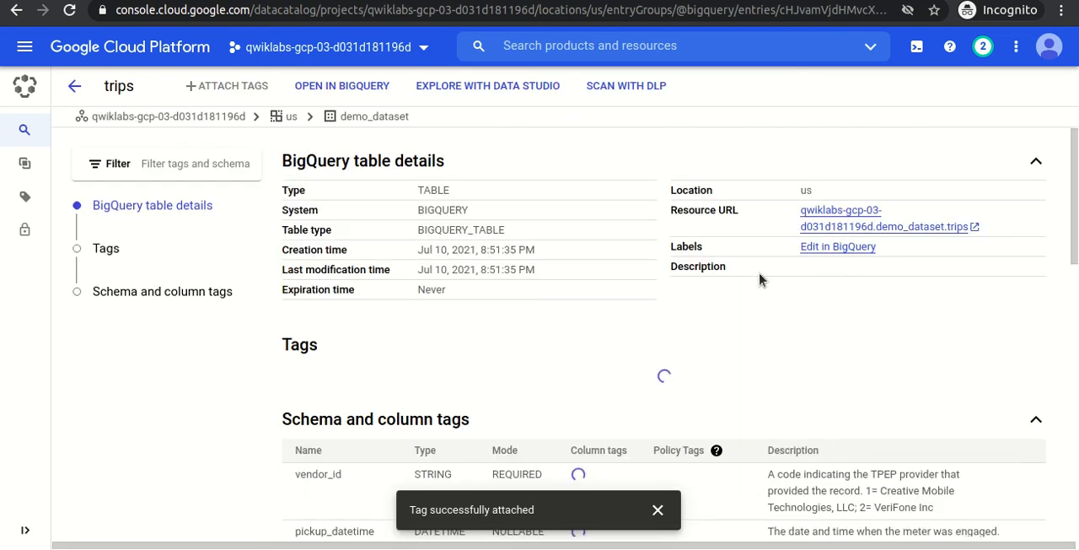
Review the Demo Tag Template values attached to the trips table: data source, number of rows and Has PII.
scroll(1076, 239, "down", 3)
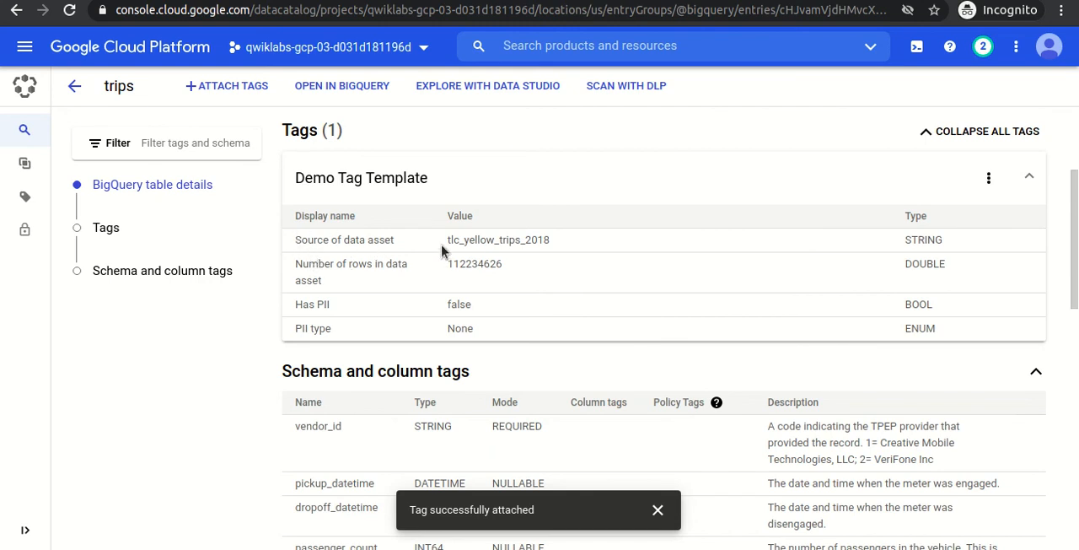
left_click_drag(448, 246, 556, 248)
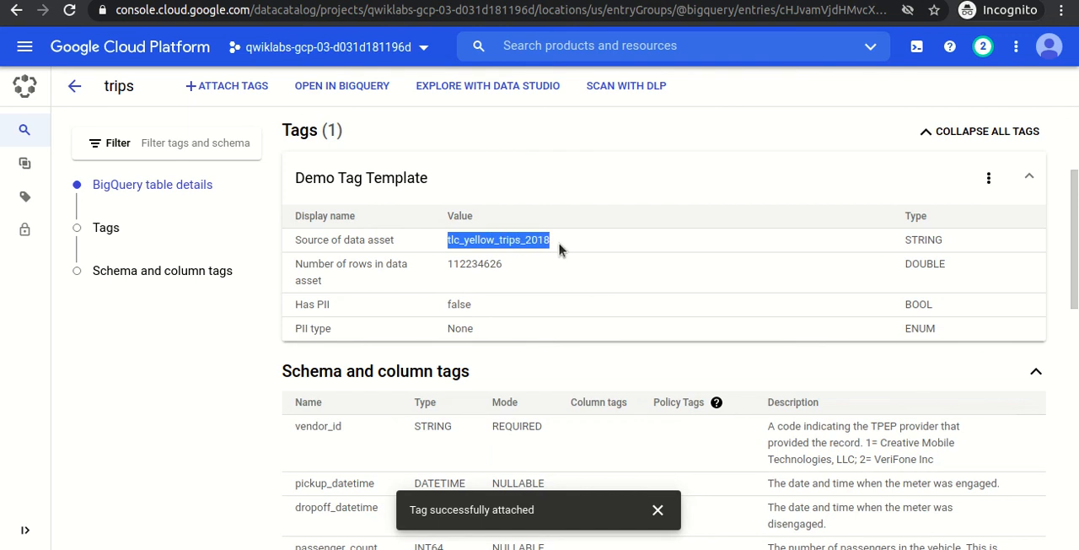
left_click_drag(448, 266, 509, 271)
left_click(512, 272)
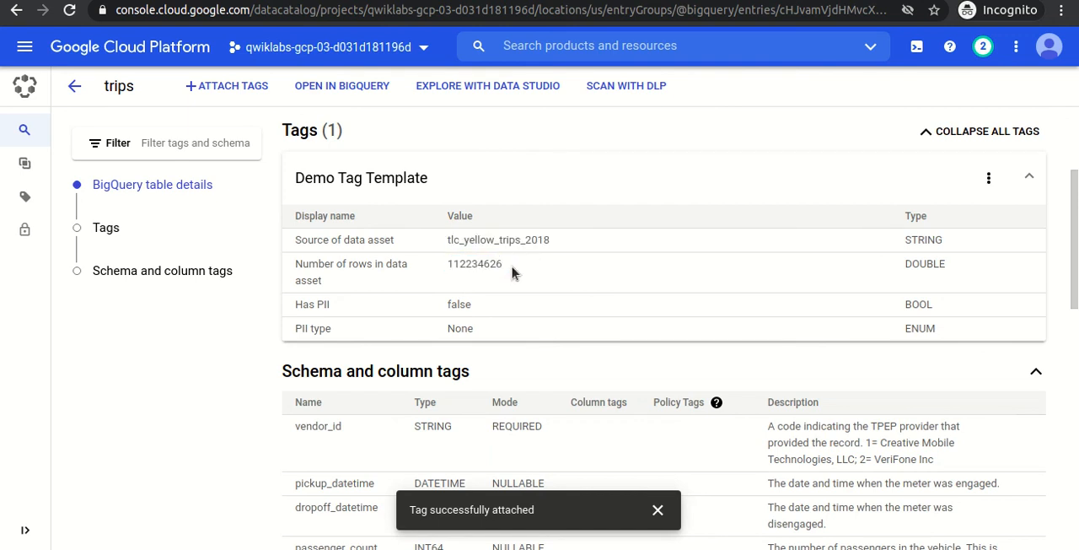
double_click(466, 309)
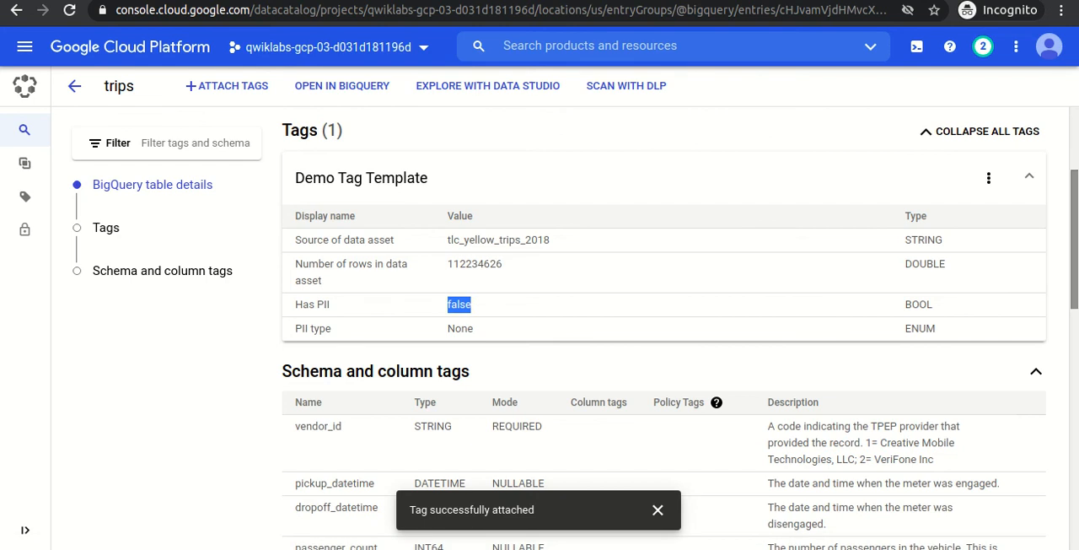
scroll(463, 253, "up", 3)
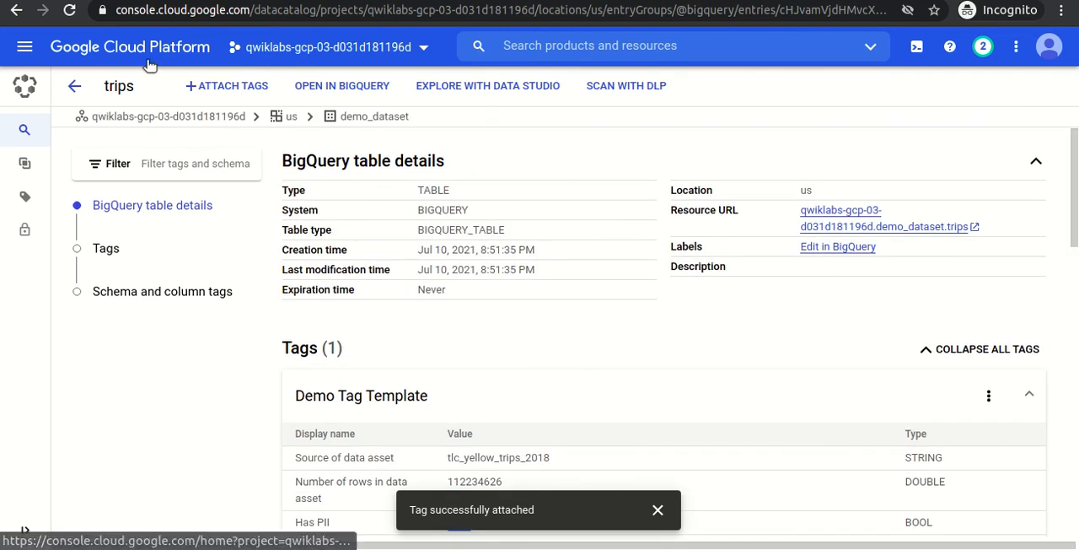
Switch to the Qwiklabs instructions and check progress for creating a tag template and attaching the tag to the table.
key("alt+Tab")
left_click(641, 368)
scroll(641, 369, "down", 5)
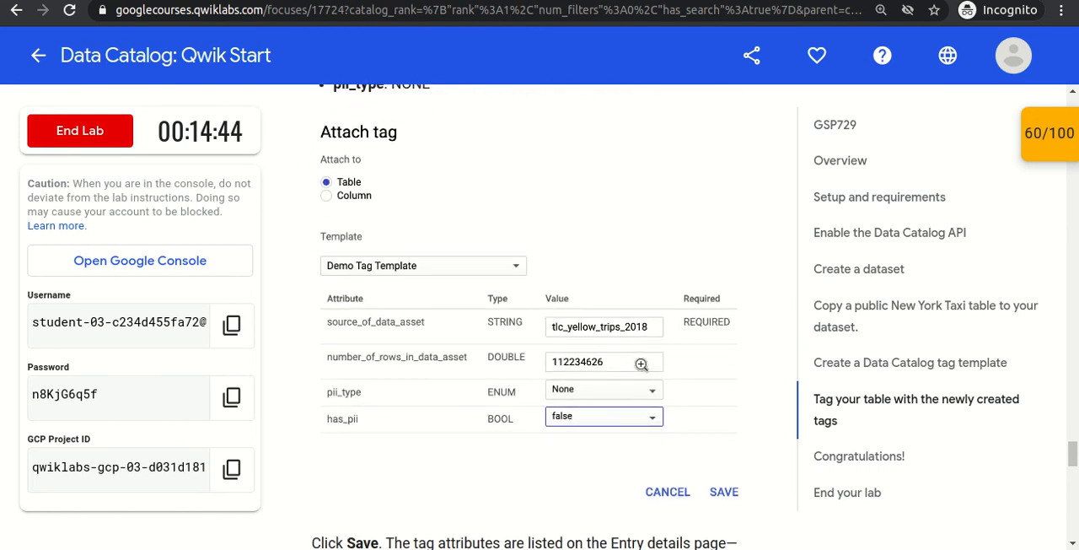
scroll(641, 369, "down", 7)
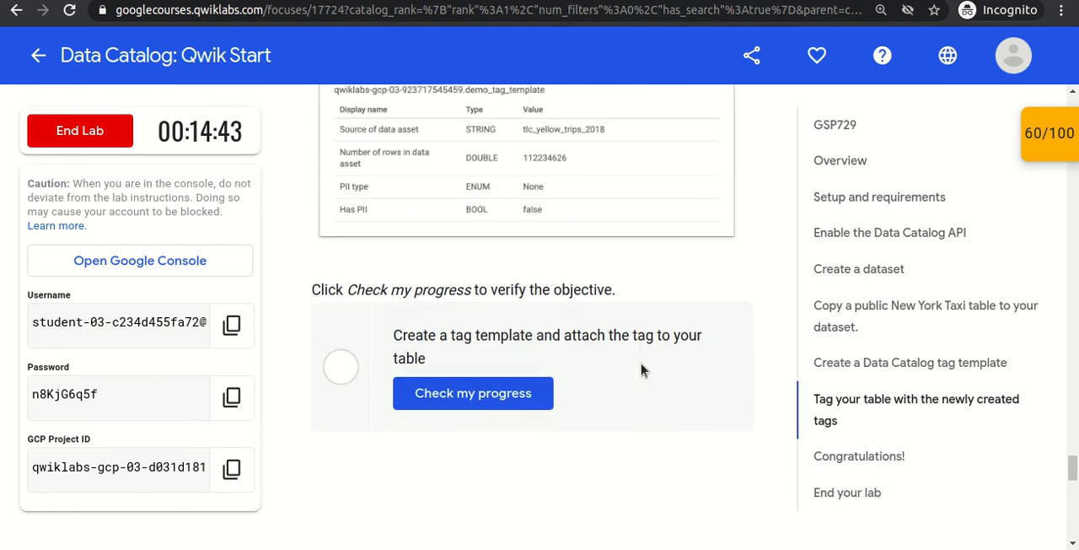
left_click(492, 390)
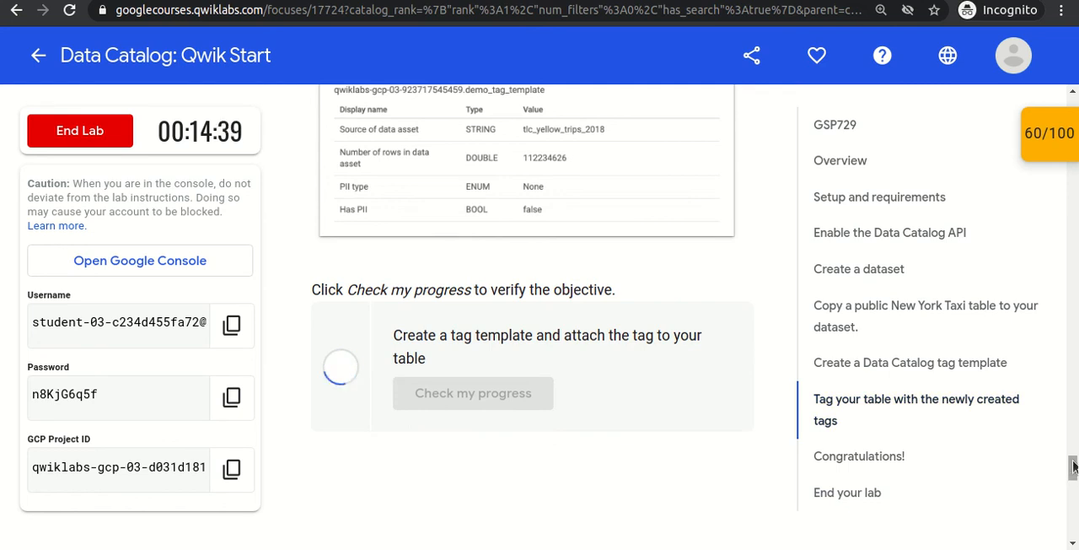
Look over the Congratulations section and the checkpoint scores of the lab.
left_click_drag(1073, 468, 1072, 479)
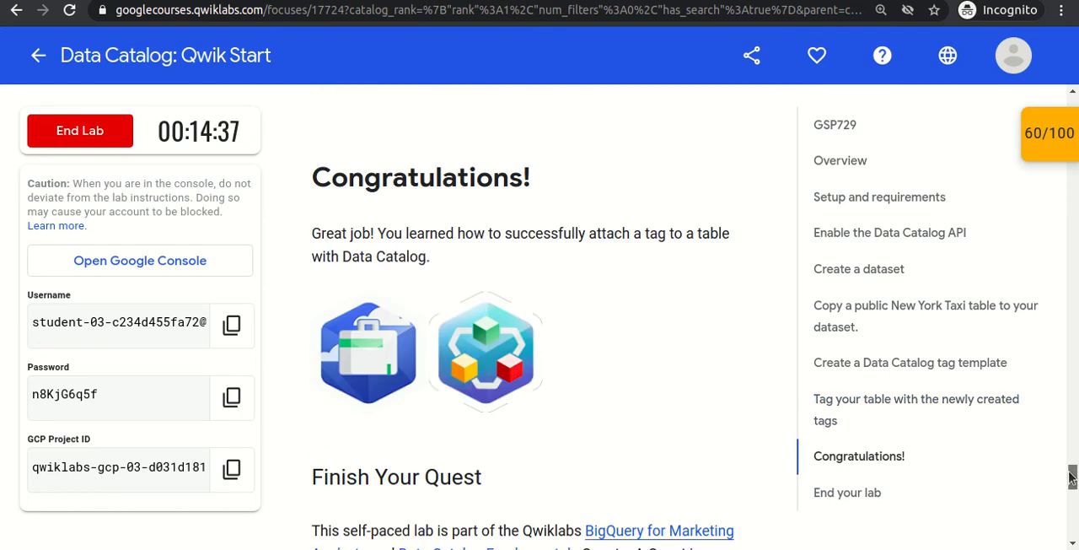
left_click(1054, 133)
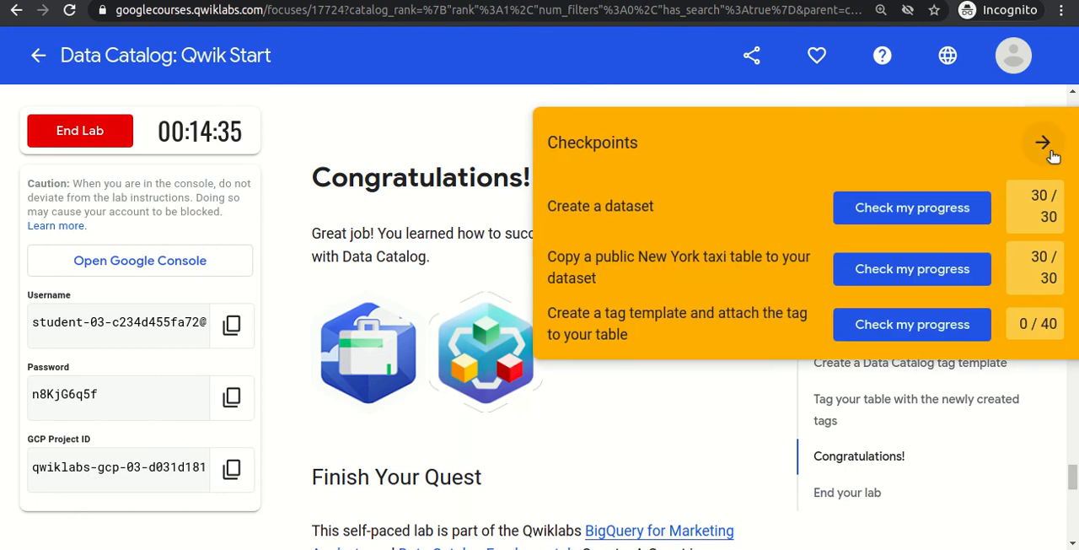
left_click(1044, 143)
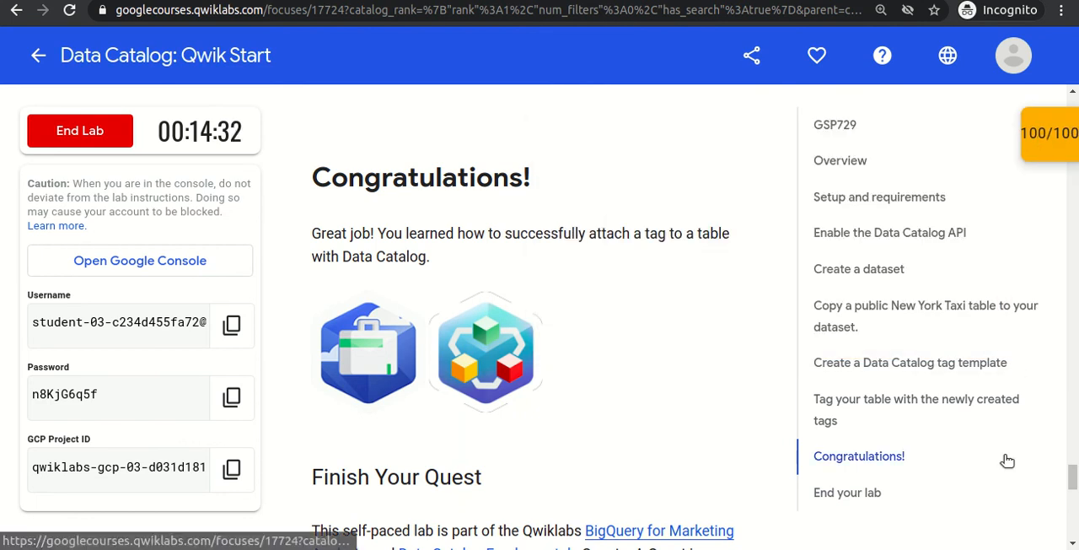
Reread the lab's Overview on Data Catalog as a metadata management service for discovering, understanding and managing data.
left_click_drag(1075, 475, 1071, 128)
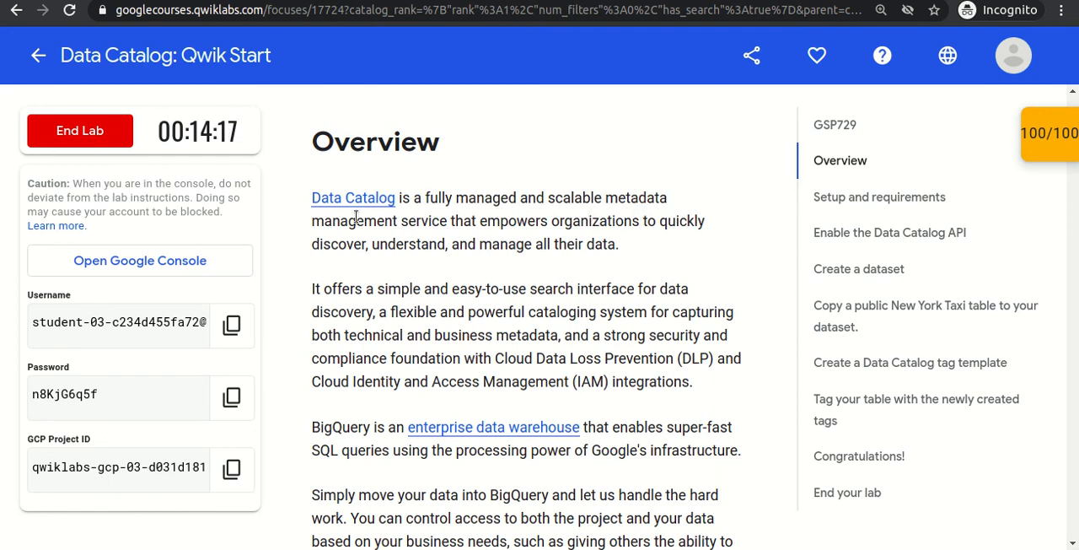
left_click_drag(448, 221, 606, 200)
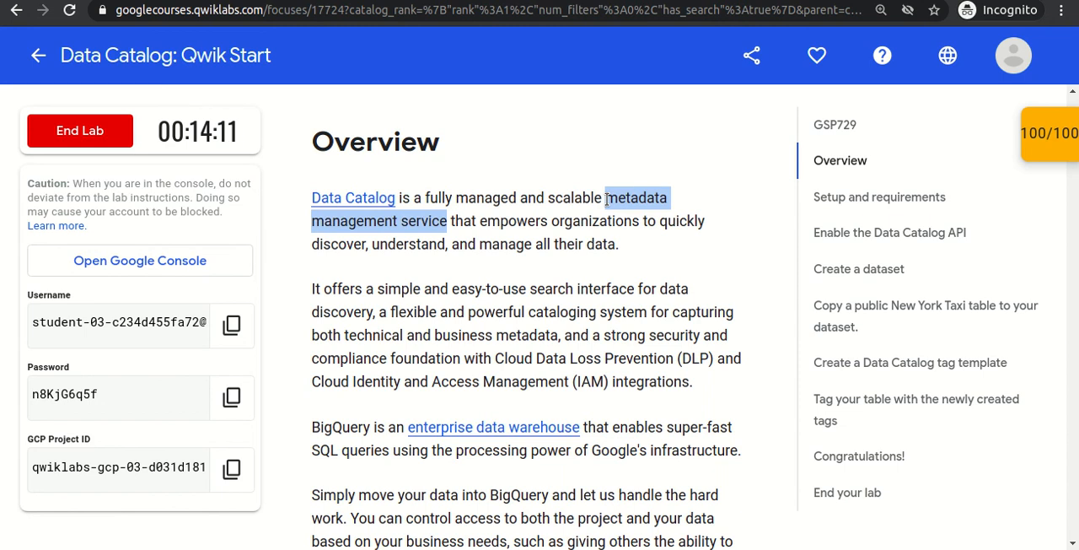
left_click(530, 239)
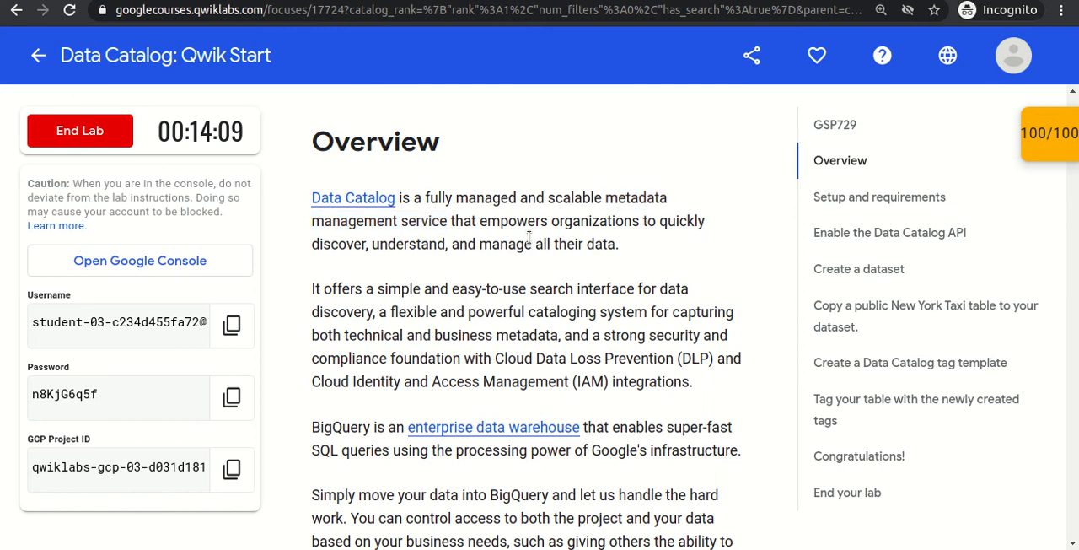
double_click(350, 244)
double_click(404, 244)
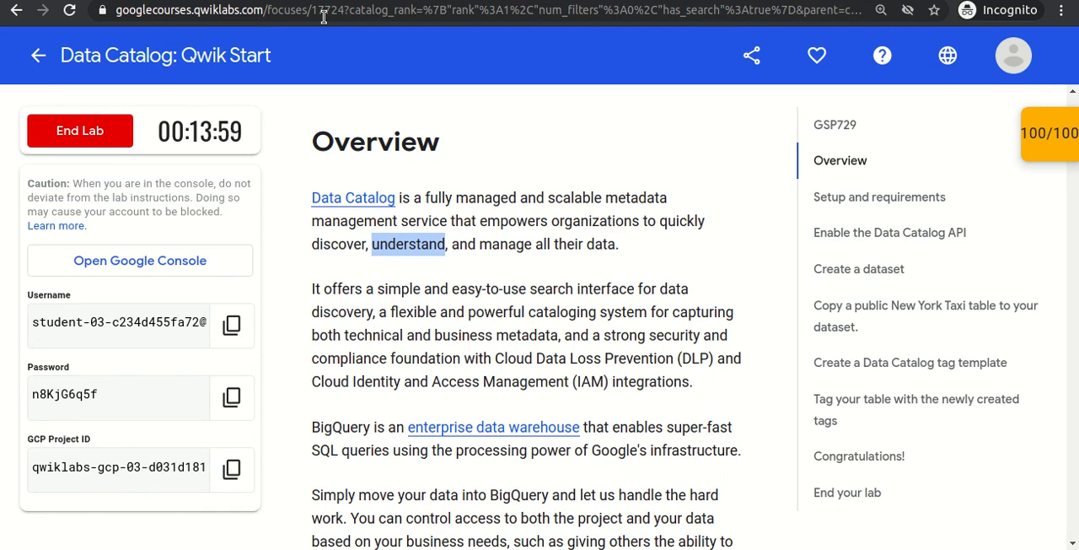
left_click(470, 331)
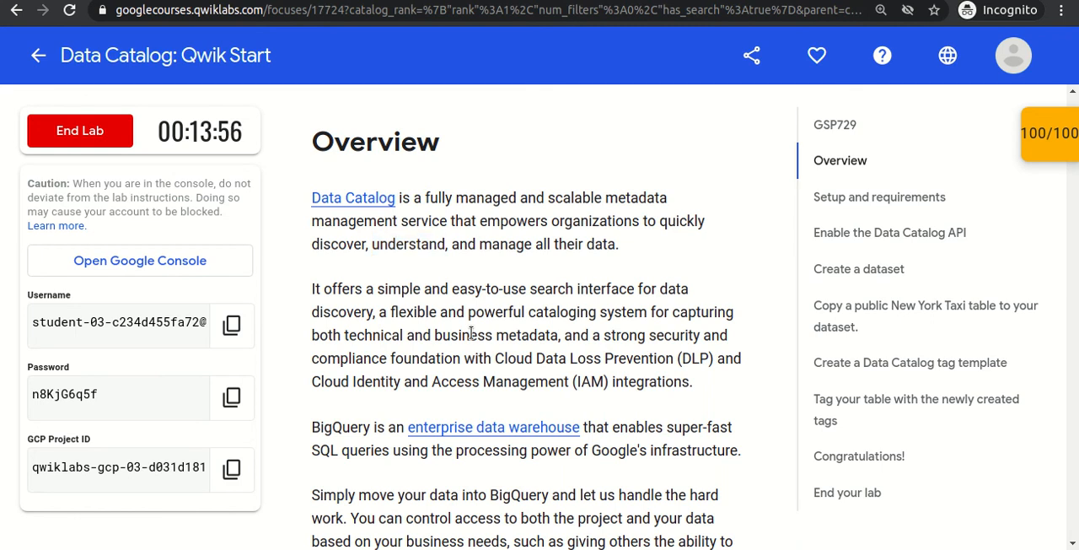
scroll(471, 332, "down", 4)
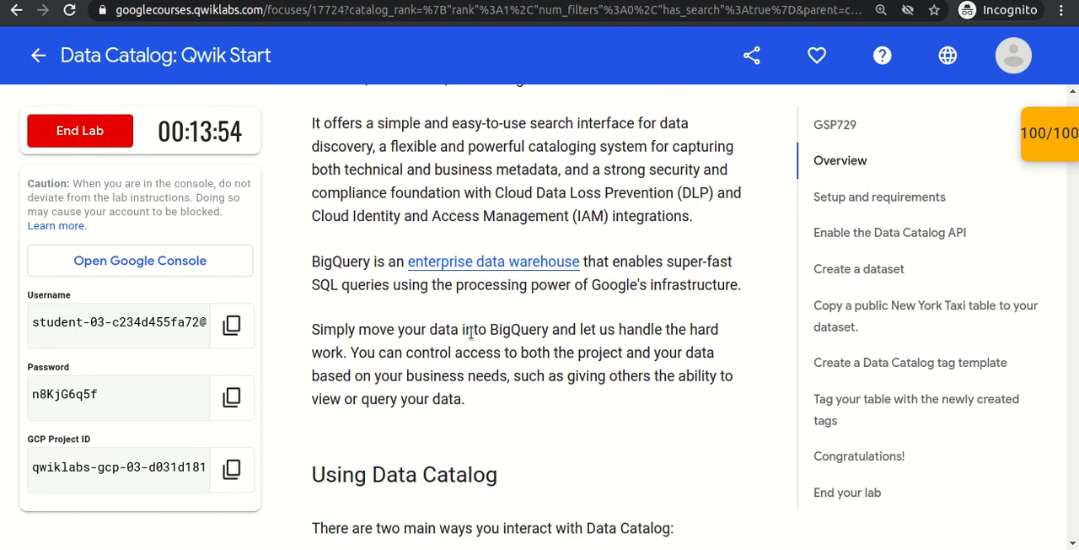
scroll(471, 332, "up", 5)
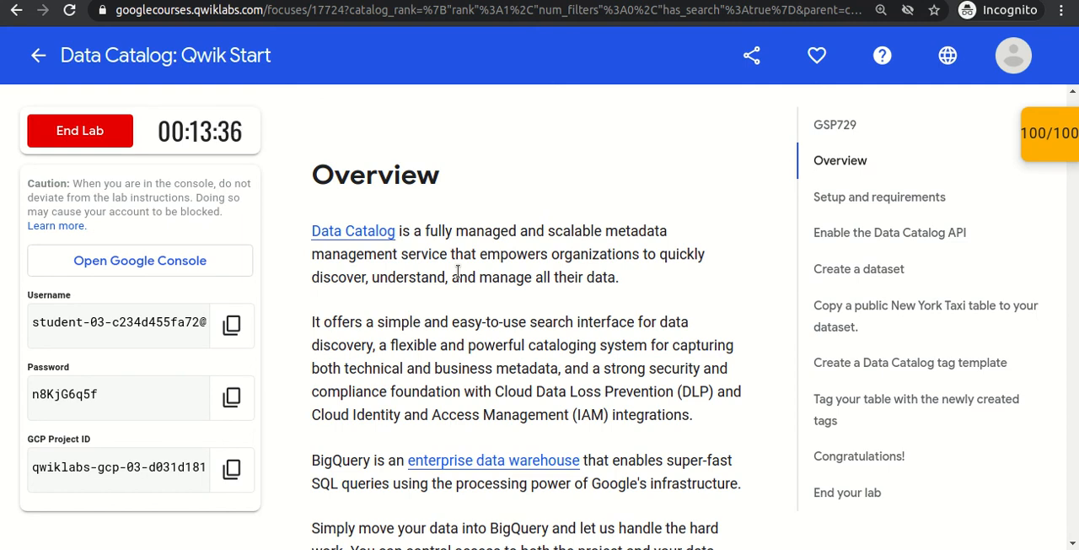
double_click(394, 279)
left_click(449, 279)
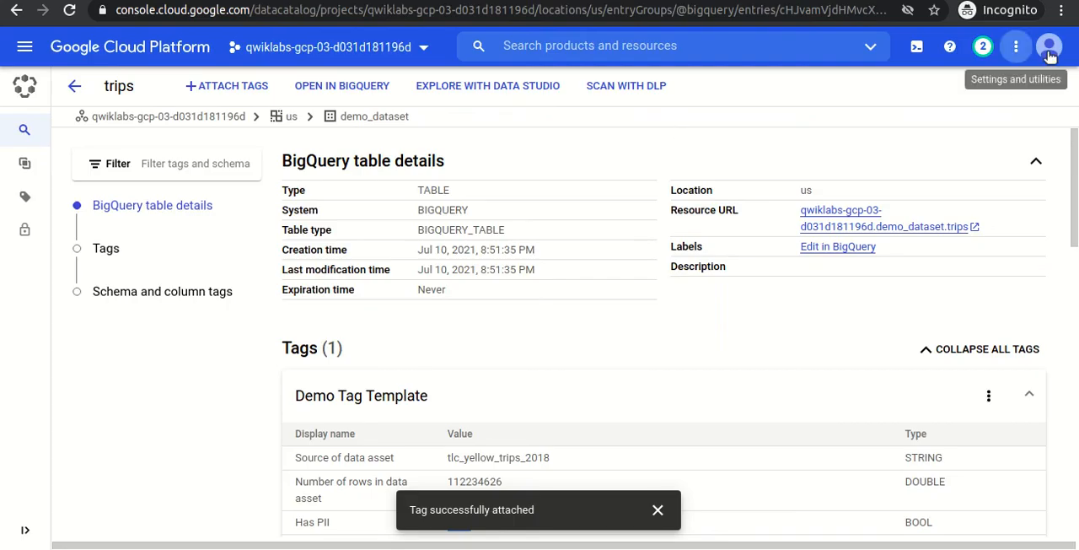
Switch to the Google Cloud console and sign out of the student account.
left_click(1049, 47)
left_click(1030, 232)
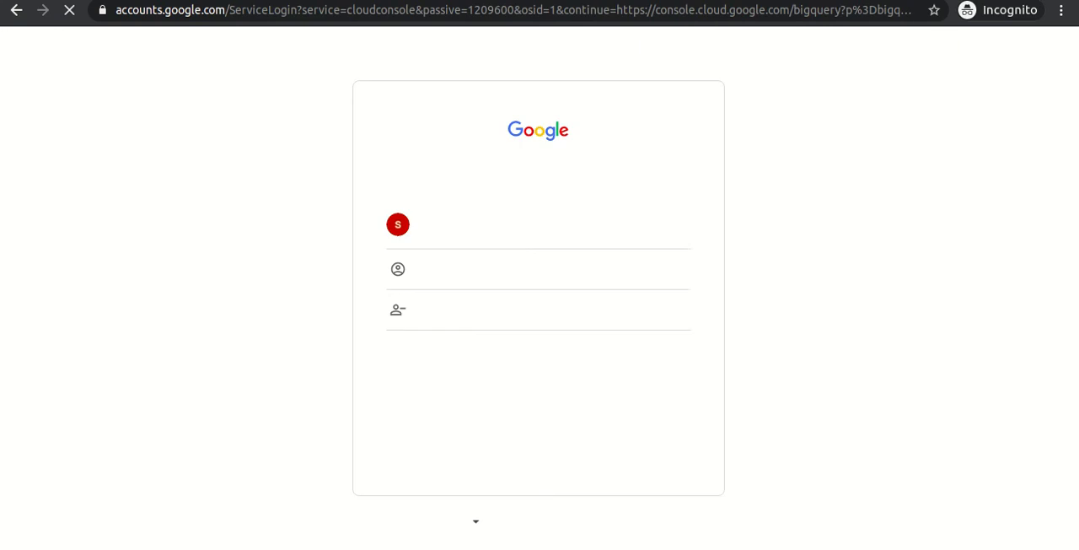
End the lab in Qwiklabs and submit a five-star satisfaction rating without a comment.
key("ctrl+shift+Tab")
left_click(76, 134)
left_click(696, 182)
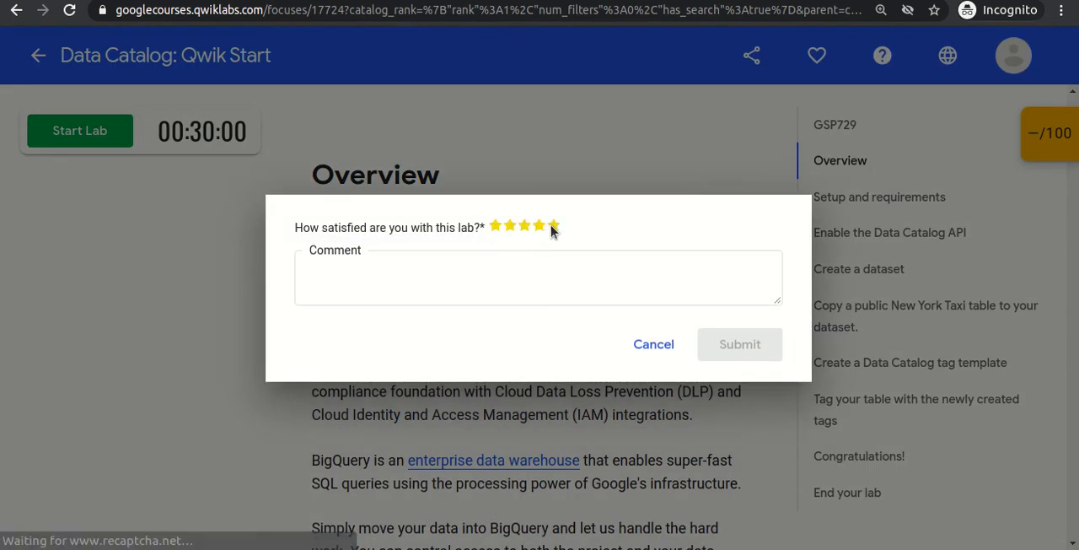
left_click(553, 226)
left_click(742, 344)
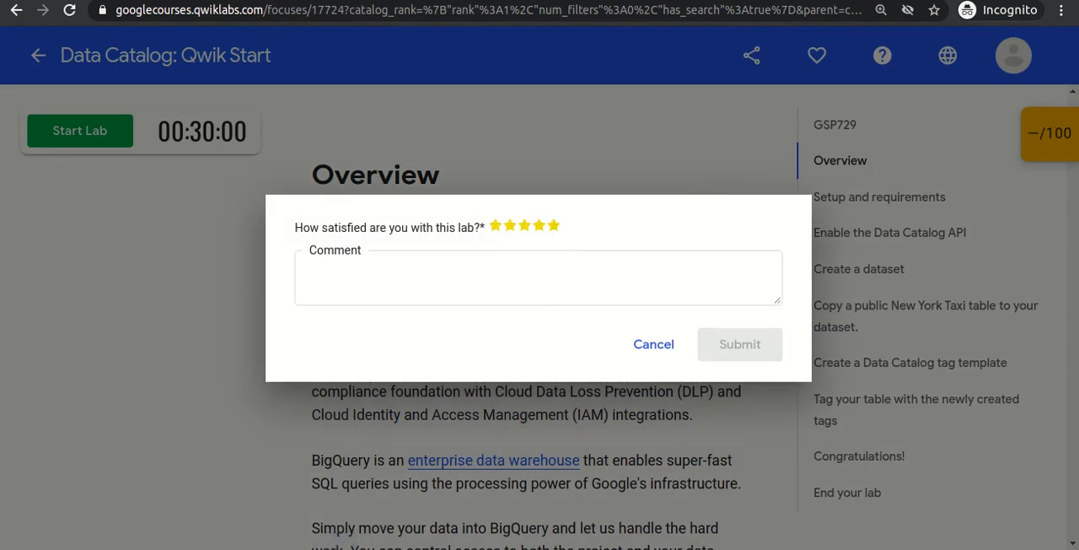